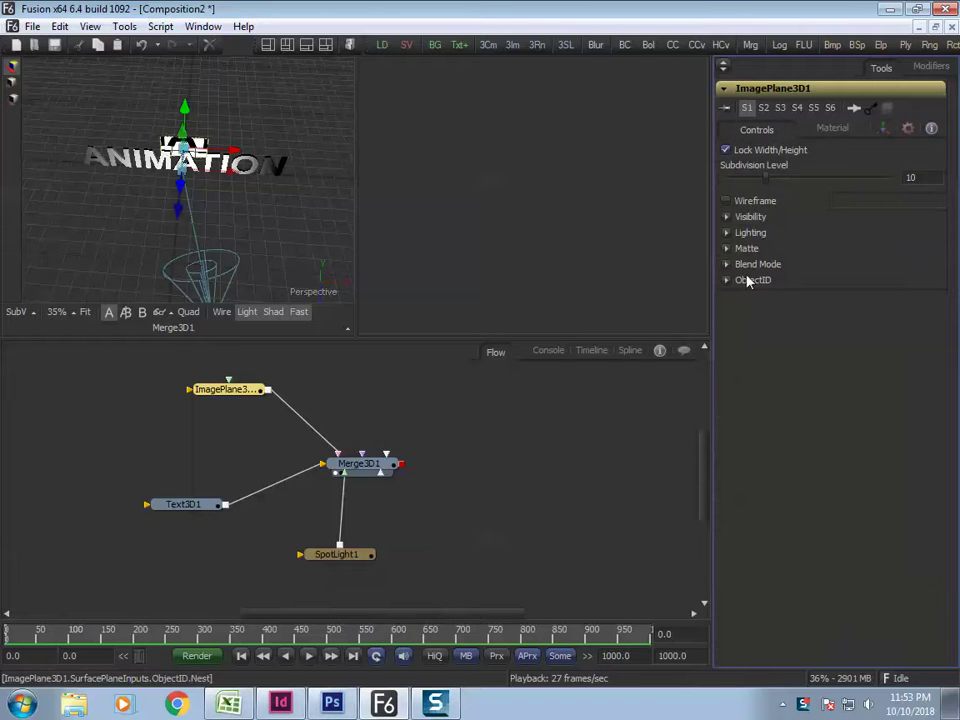
Unlock the image plane's X/Y/Z scale and stretch it to an X scale of 5.0 and a Y scale of about 3.98
click(838, 130)
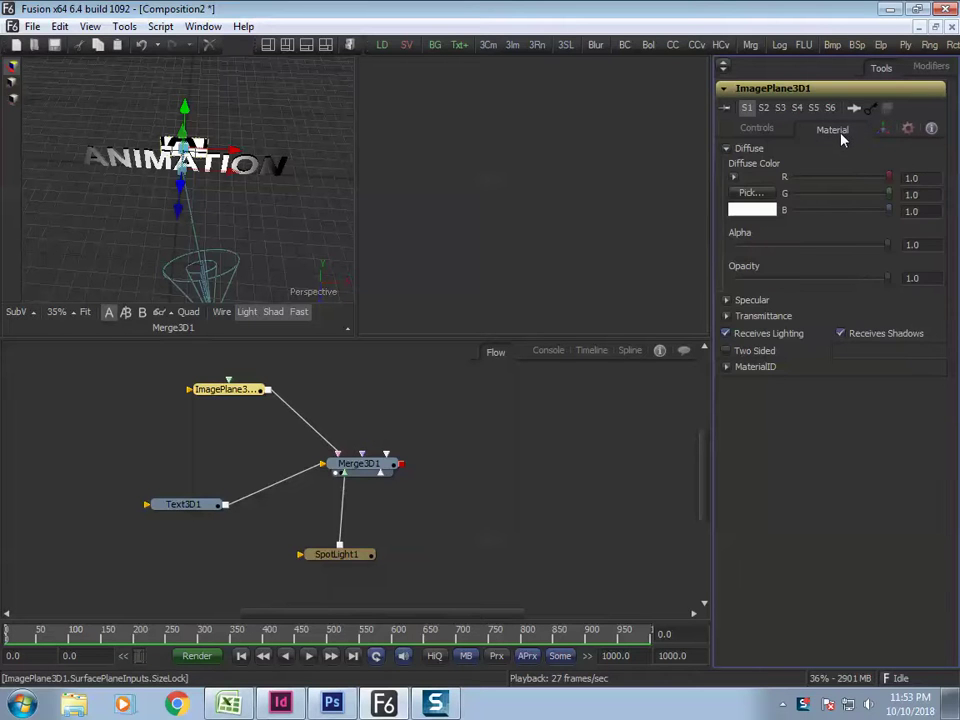
click(883, 129)
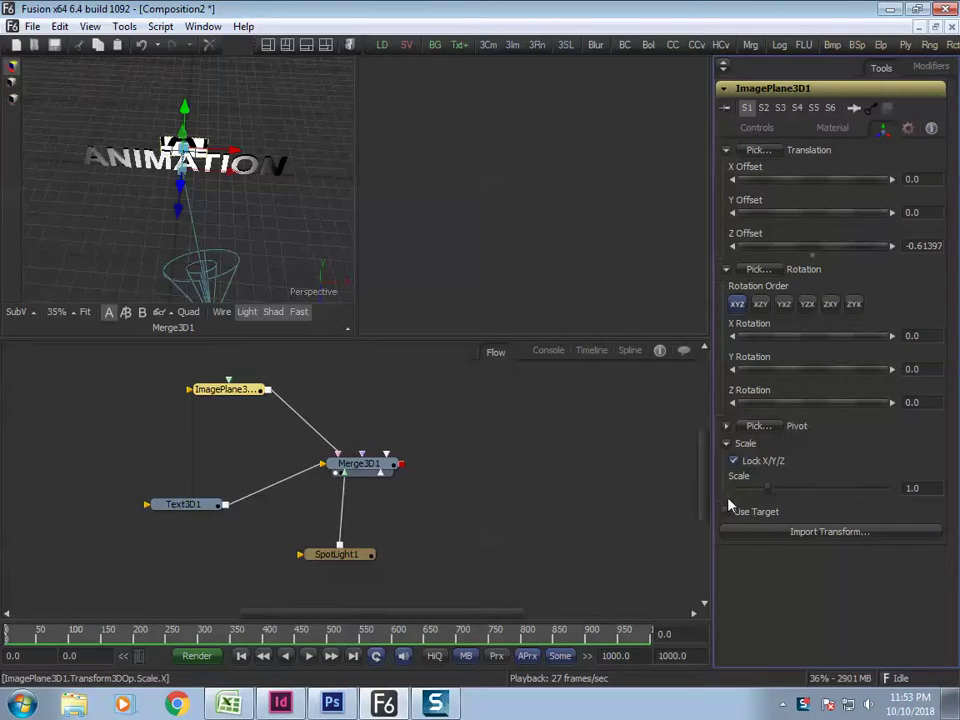
click(734, 463)
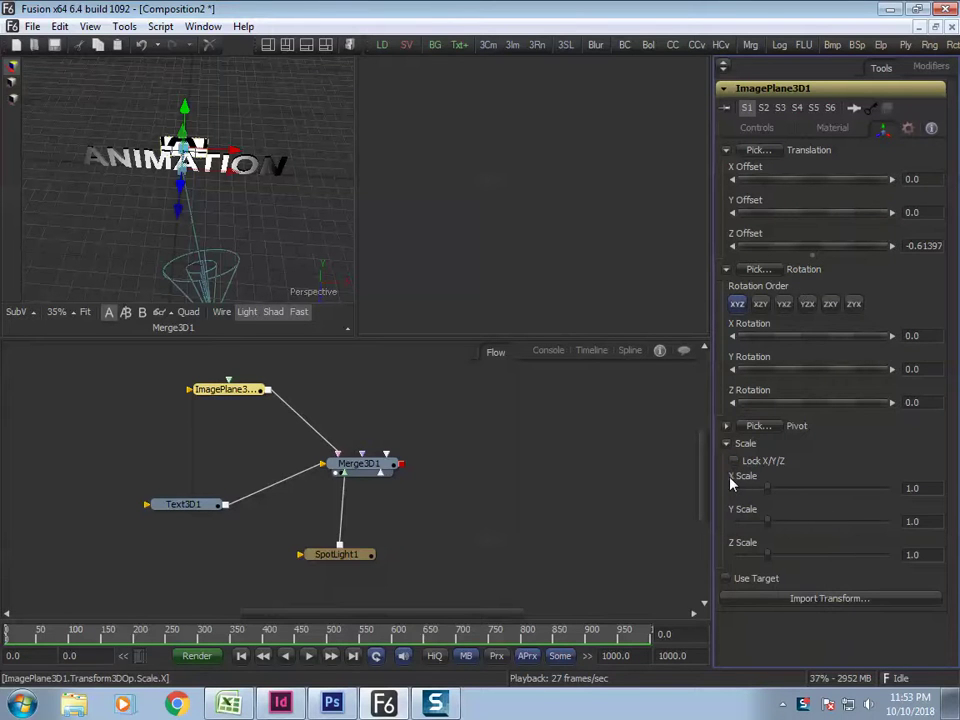
drag(767, 490, 924, 491)
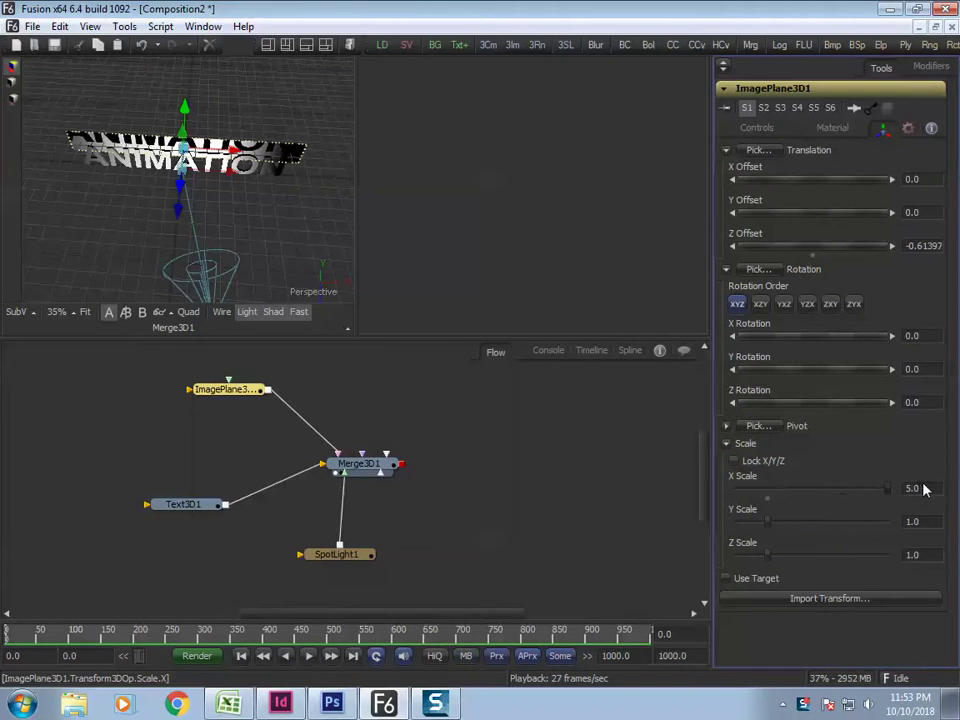
drag(769, 528, 857, 524)
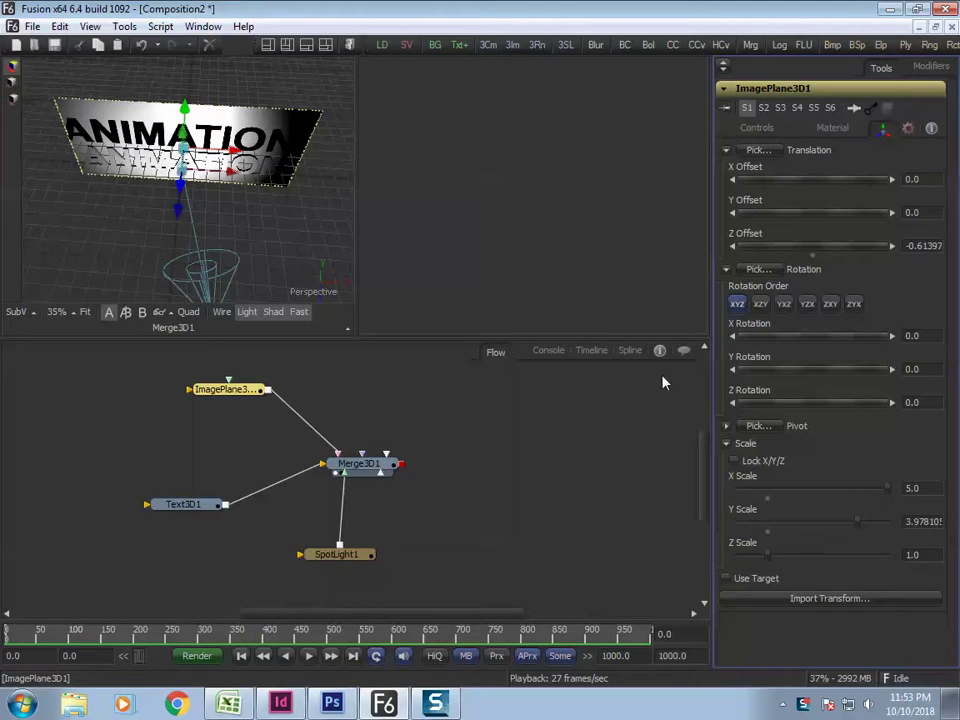
Try a Y scale of 20 on the image plane
alt+middle_drag(195, 304, 290, 245)
drag(868, 514, 928, 524)
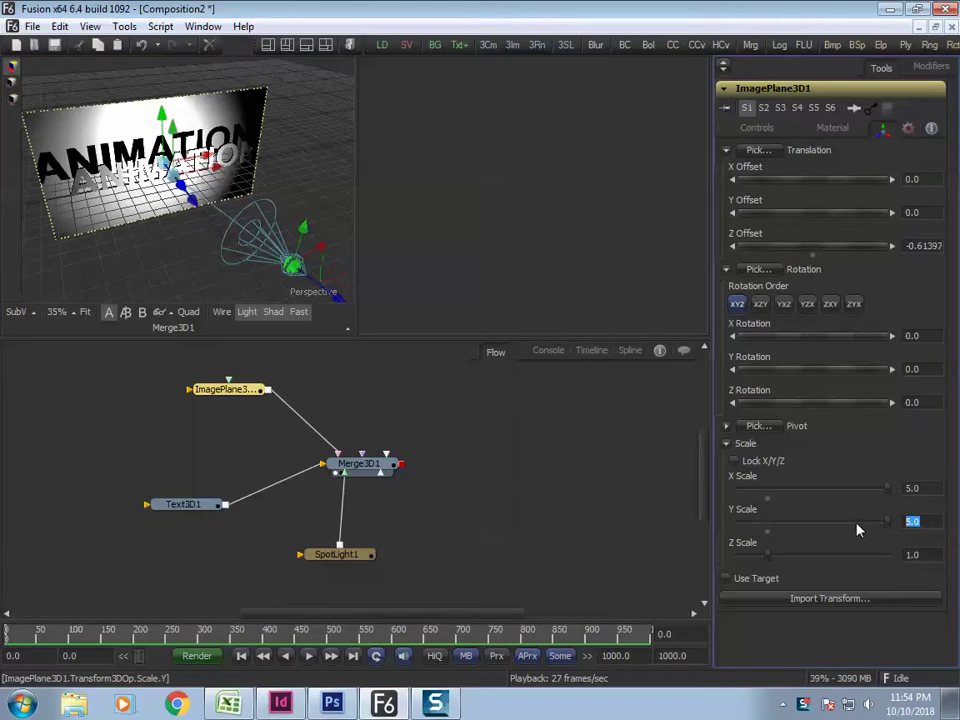
text(0)
key(Tab)
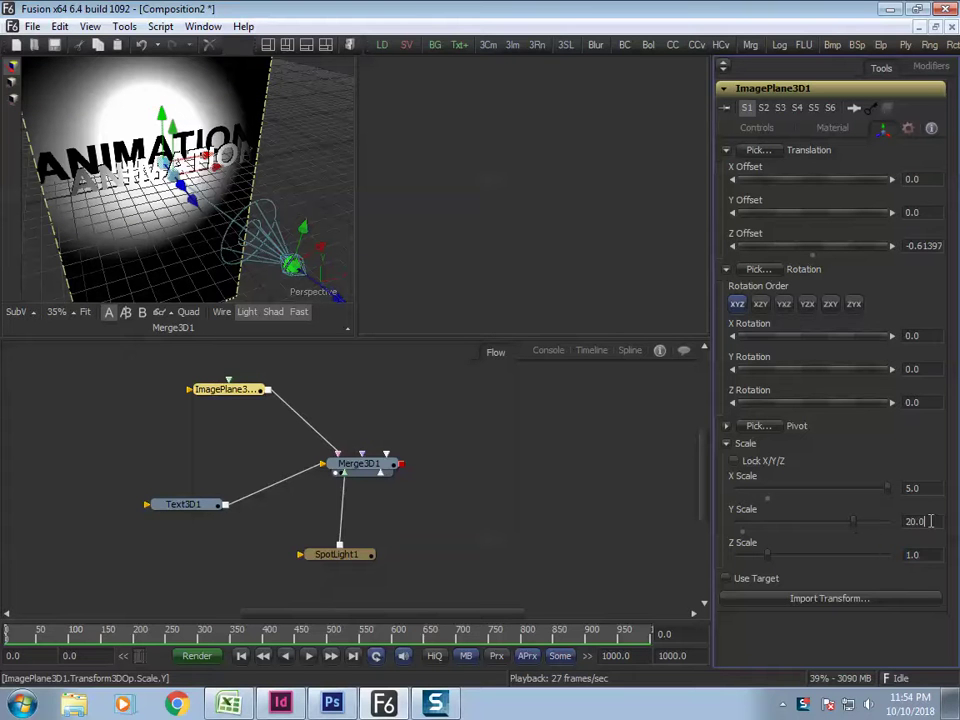
Set the image plane's X scale to 7 and adjust its Y scale to about 3.59
text(57)
key(Tab)
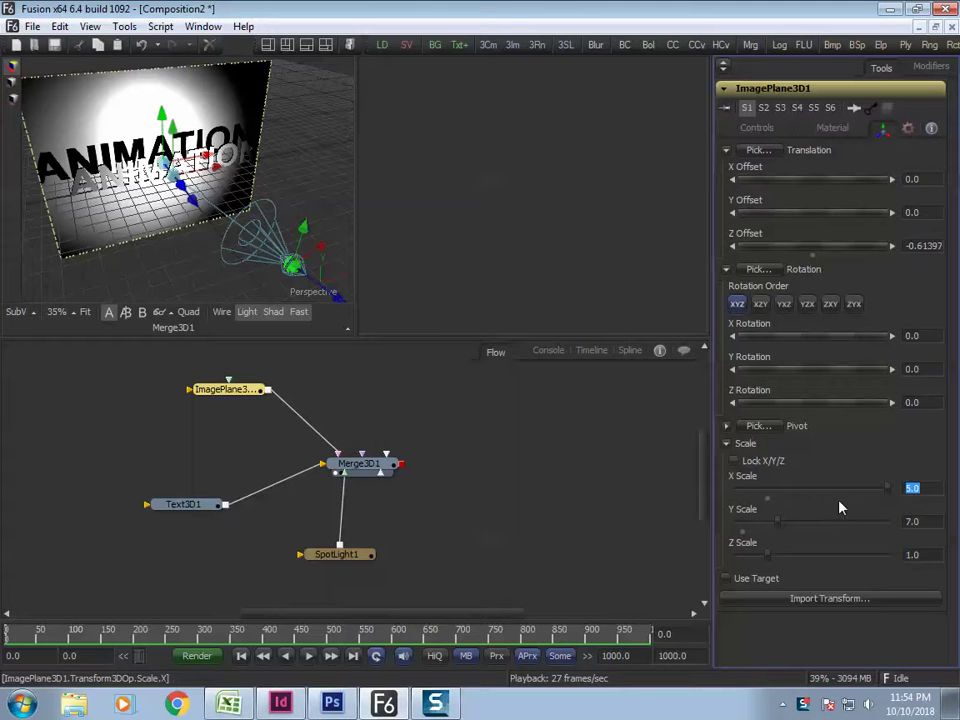
text(7)
key(Tab)
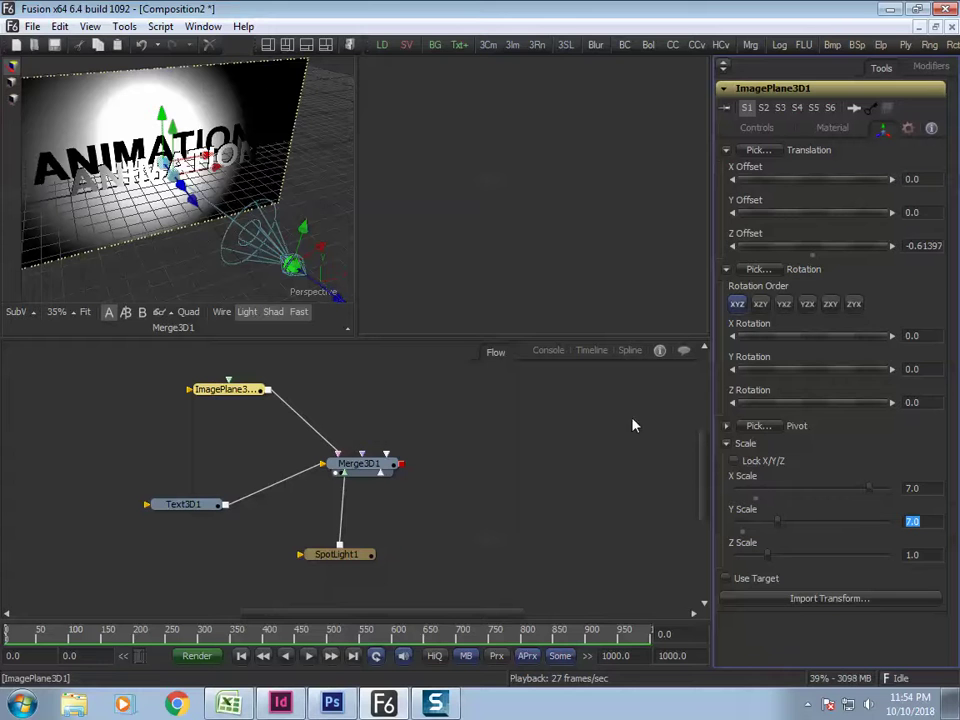
drag(779, 536, 761, 529)
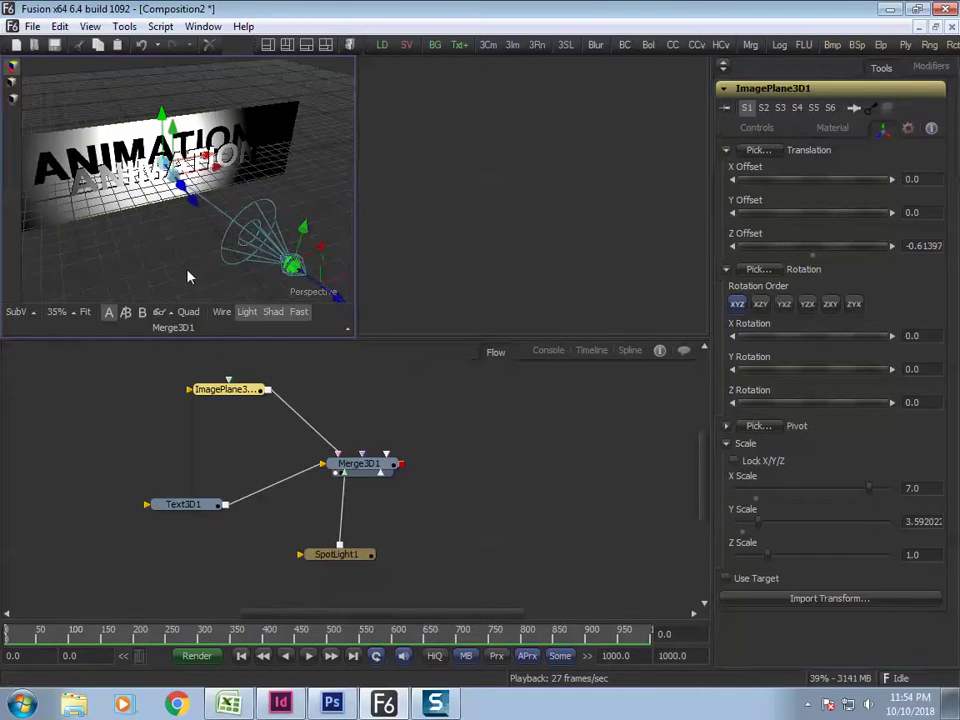
key(F4)
alt+middle_drag(570, 367, 513, 378)
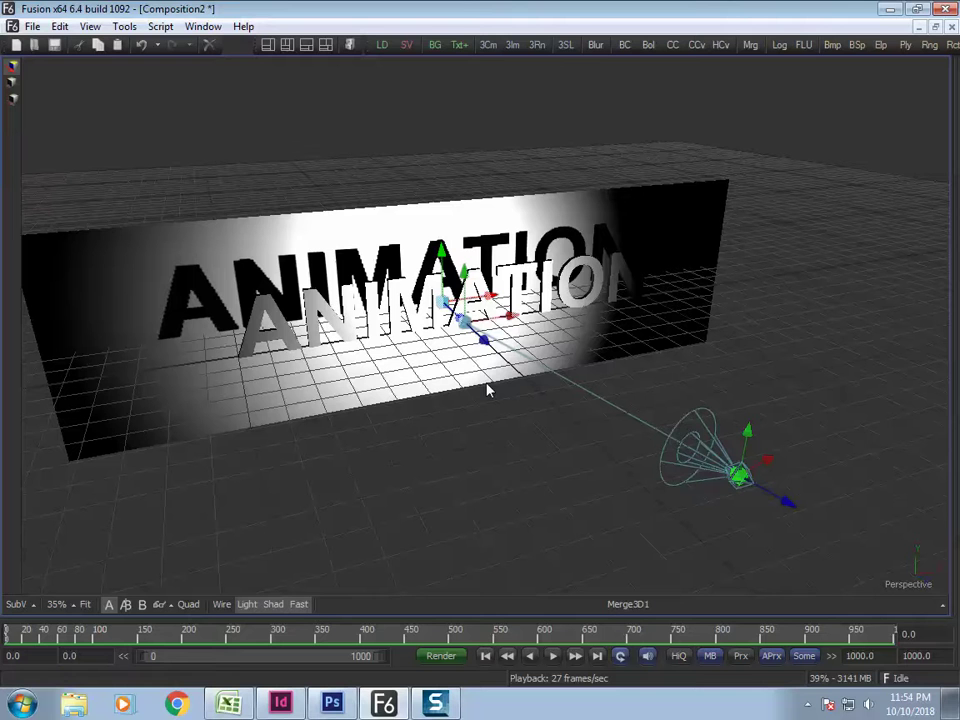
alt+middle_drag(411, 396, 357, 418)
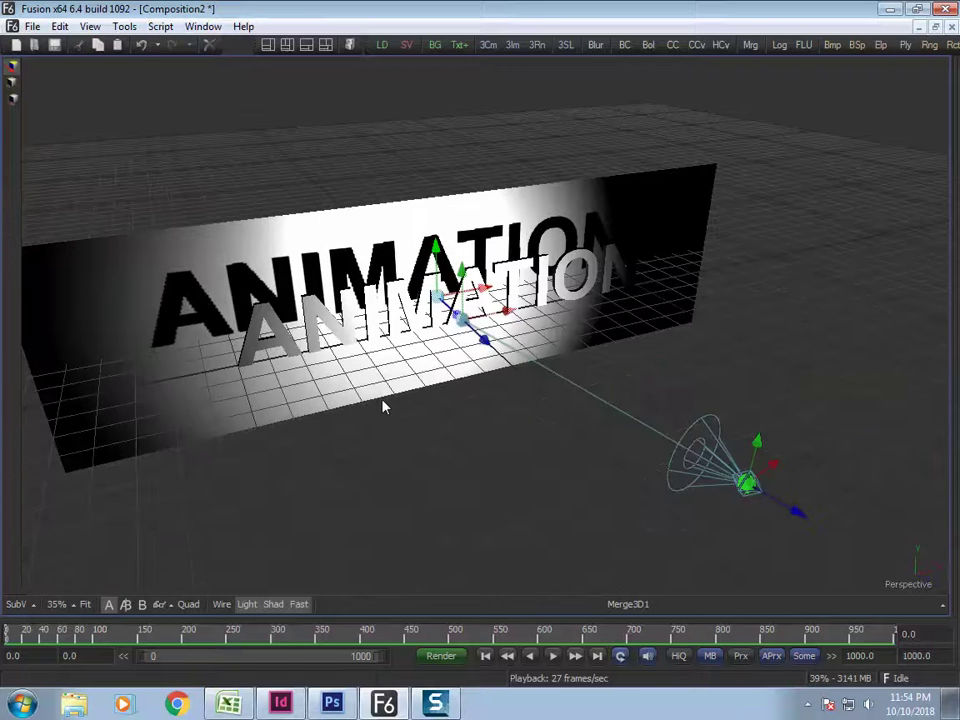
key(F4)
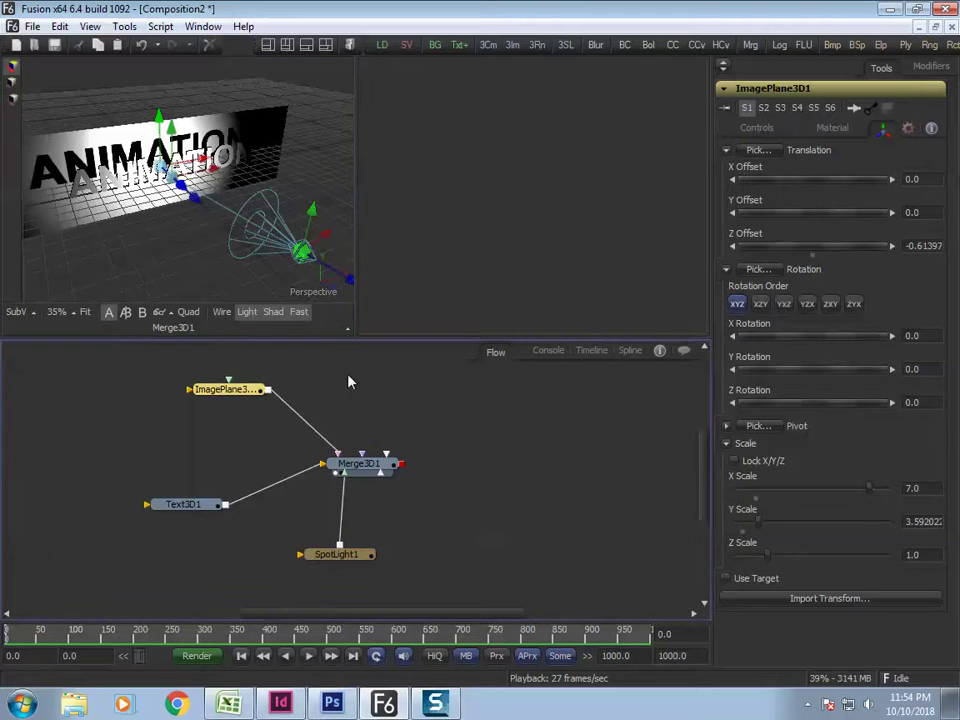
Duplicate the image plane node, connect the copy to Merge3D1, and show the copy's transform settings
key(ctrl+c)
click(339, 388)
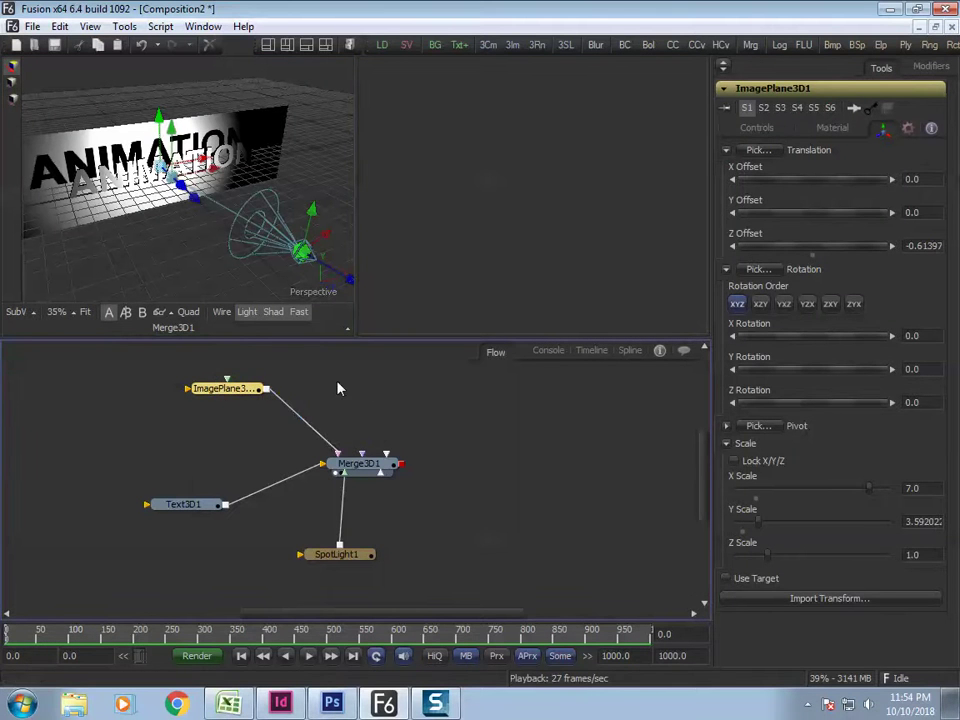
key(ctrl+v)
drag(373, 380, 385, 457)
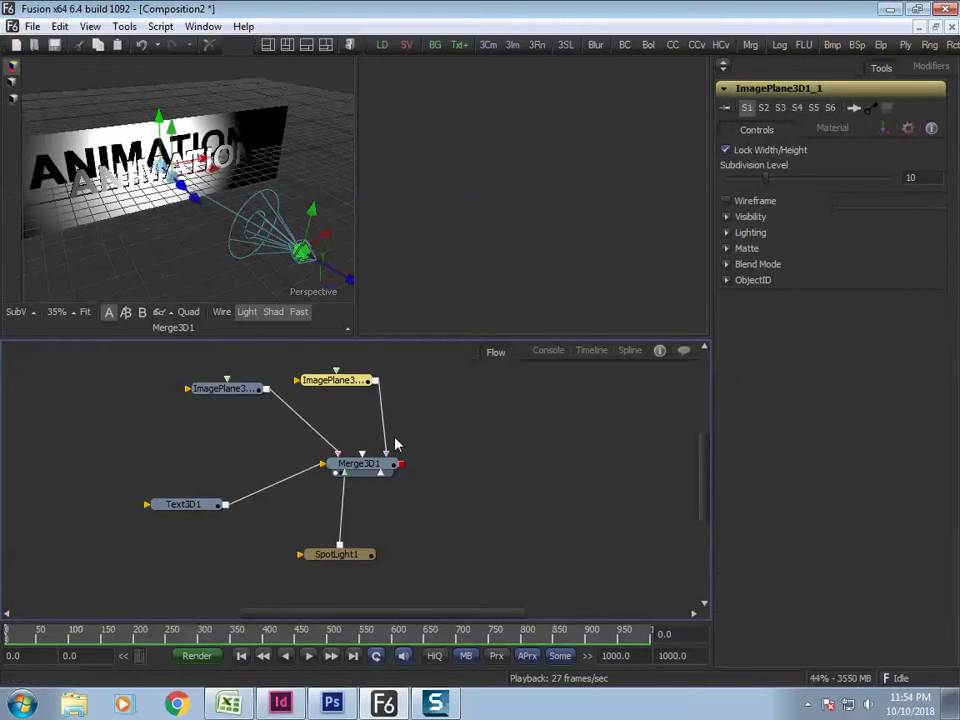
click(350, 383)
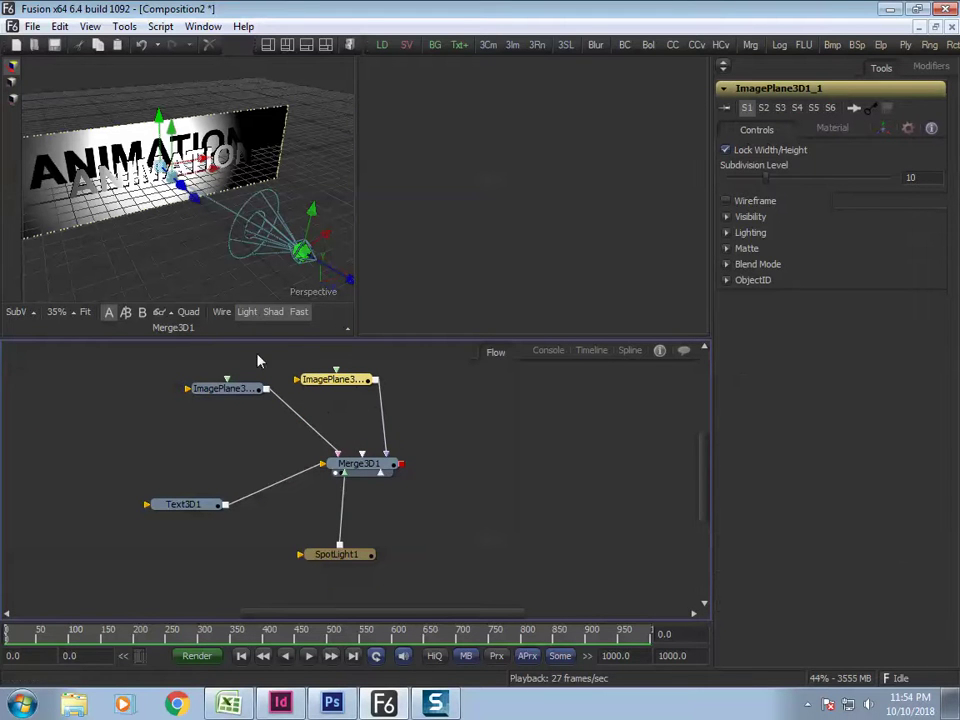
click(883, 128)
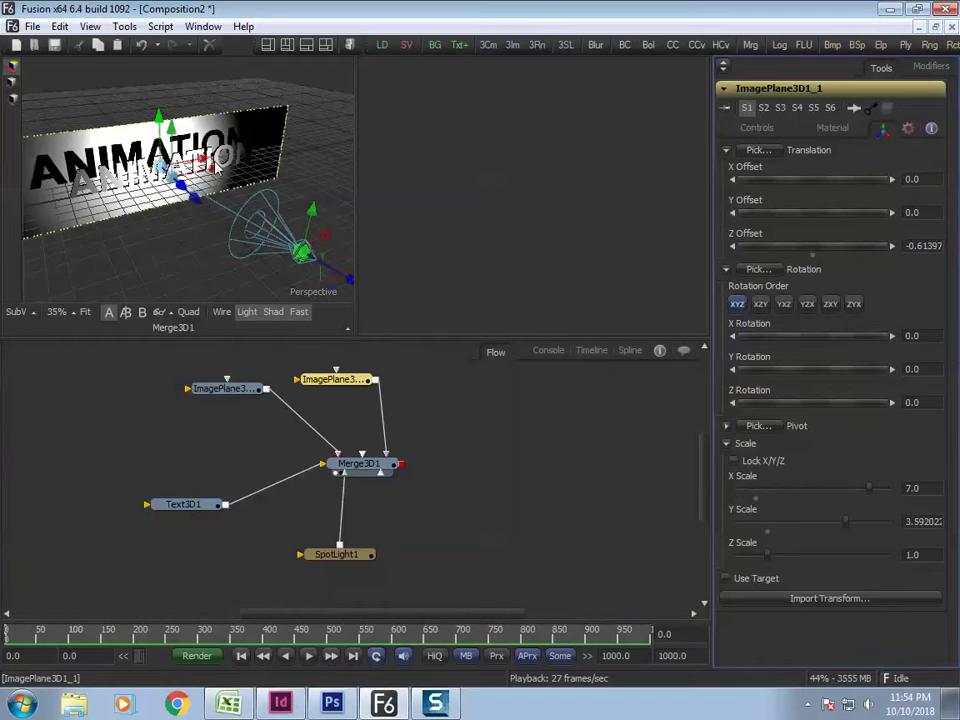
Try a Y rotation of 90 degrees on the copied image plane, and undo it
text(90)
key(Tab)
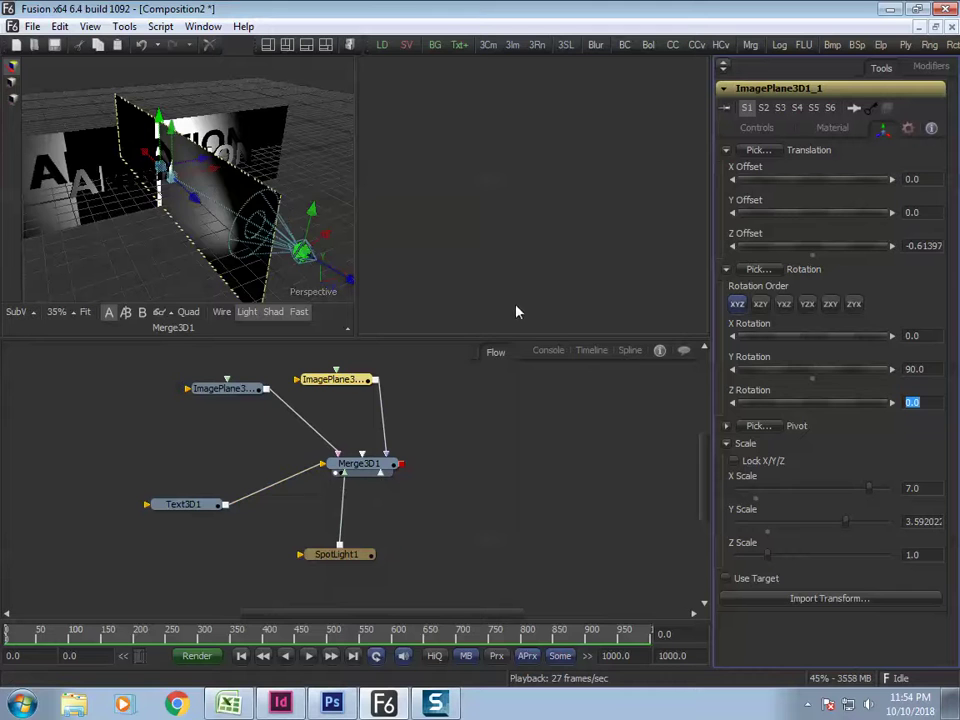
key(ctrl+z)
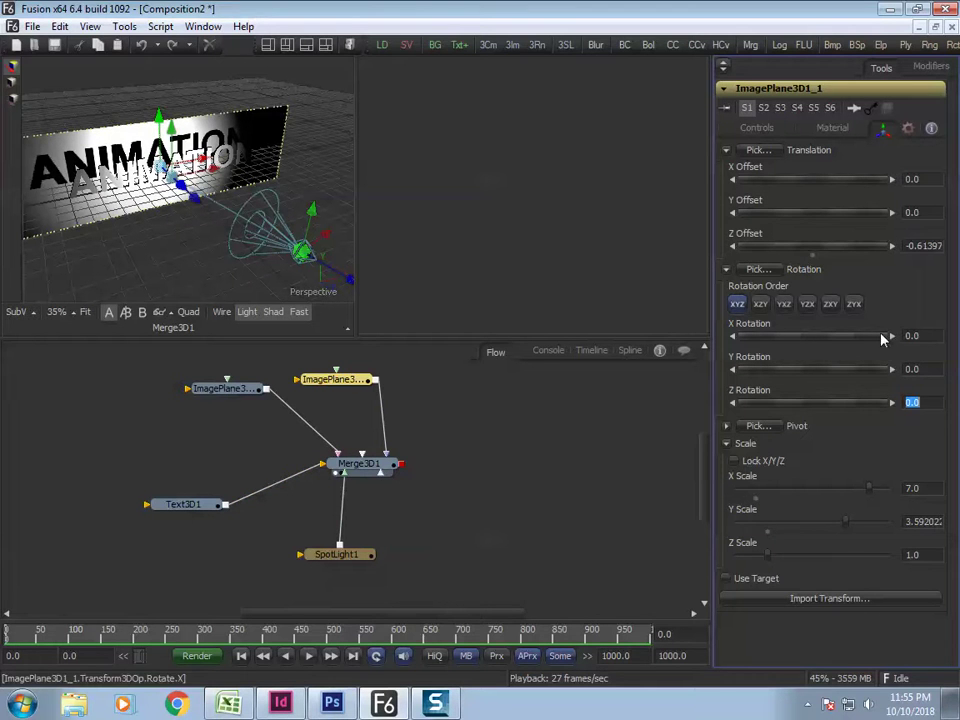
Lay the copied image plane flat with an X rotation of 90 degrees and move it forward to a Z offset of about 0.615
text(90)
key(Tab)
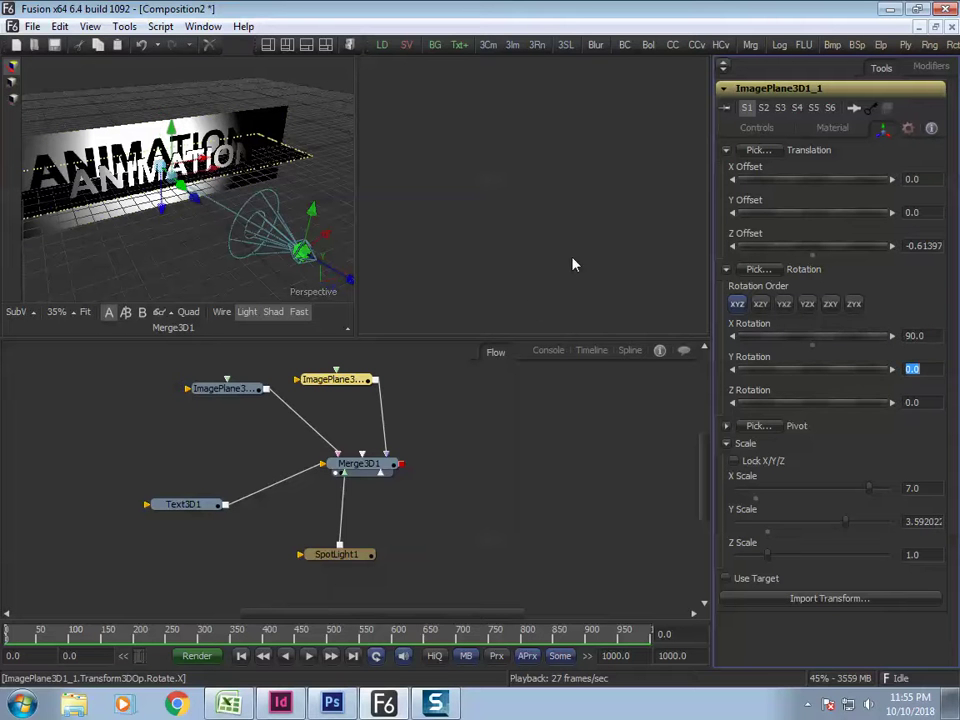
mouse_move(220, 248)
alt+middle_down()
mouse_move(437, 255)
mouse_move(242, 266)
mouse_move(183, 259)
mouse_move(315, 223)
mouse_move(146, 261)
mouse_move(221, 186)
mouse_move(236, 186)
mouse_move(224, 265)
alt+middle_up()
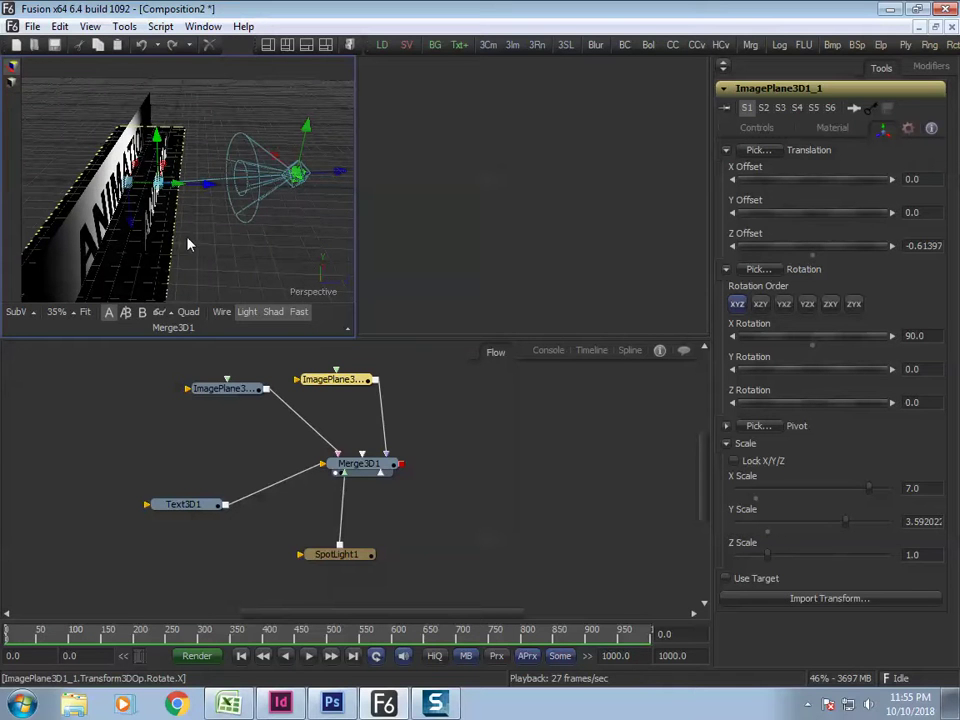
drag(782, 183, 797, 253)
double_click(780, 222)
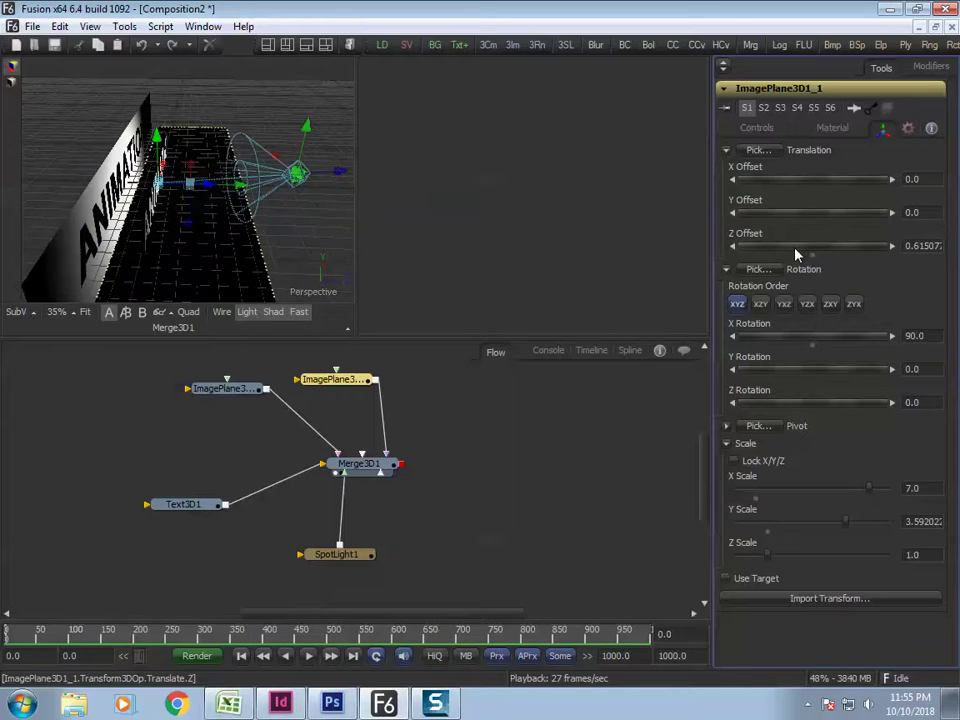
Move the spotlight in the 3D scene so that it lights the text obliquely from the front right
key(F4)
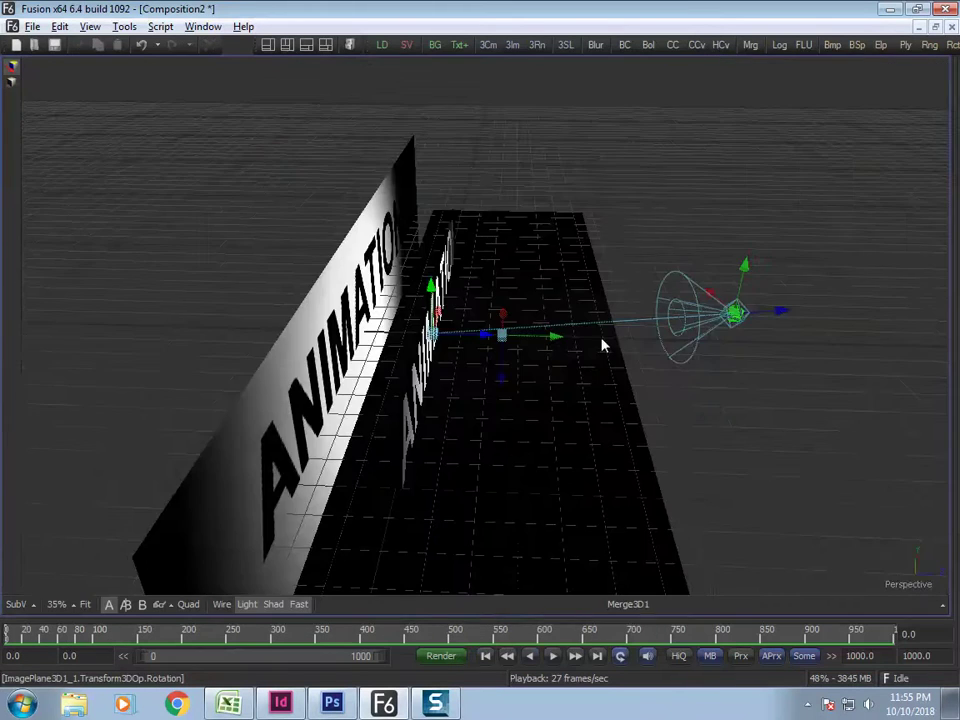
alt+middle_drag(604, 343, 722, 440)
drag(765, 483, 846, 360)
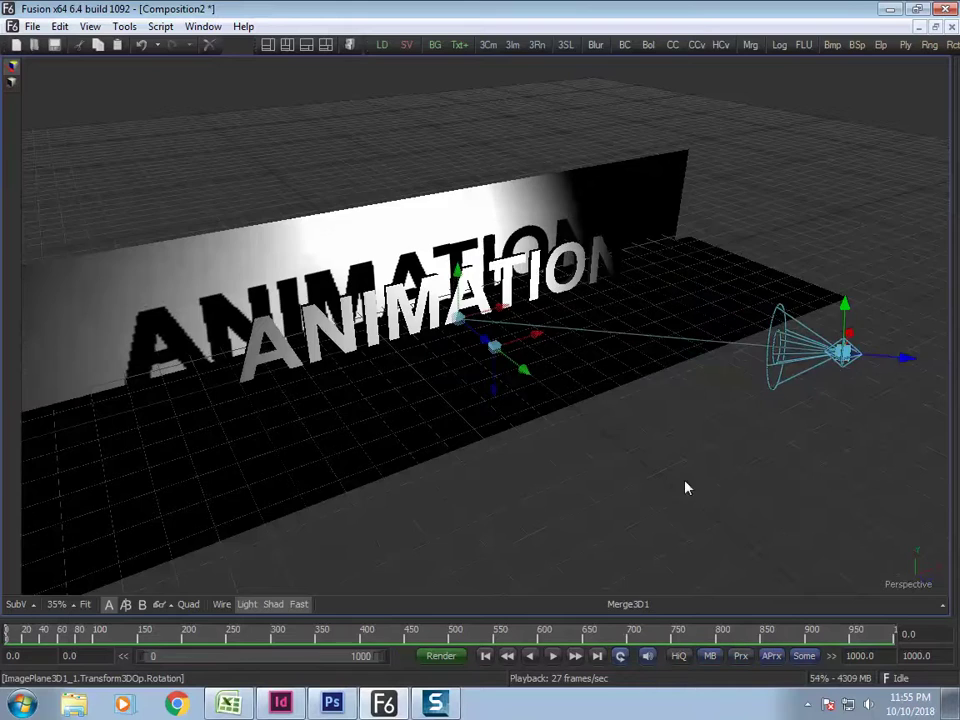
alt+middle_drag(561, 476, 811, 392)
drag(826, 332, 630, 168)
alt+middle_drag(630, 168, 477, 344)
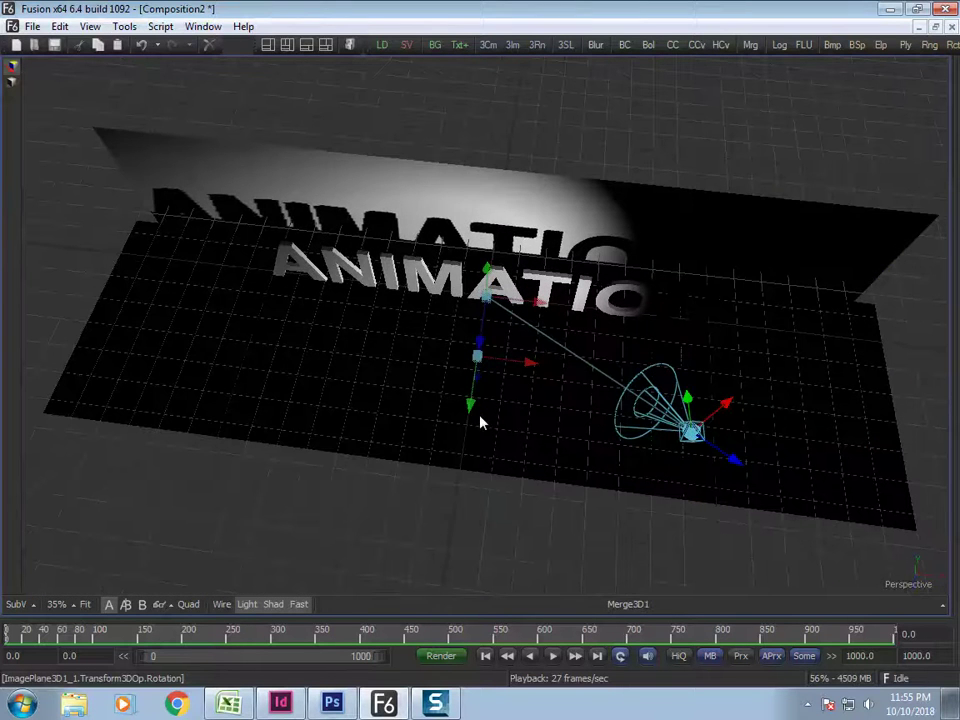
key(F4)
Enable the Two Sided material option on the copied floor plane
drag(360, 387, 369, 400)
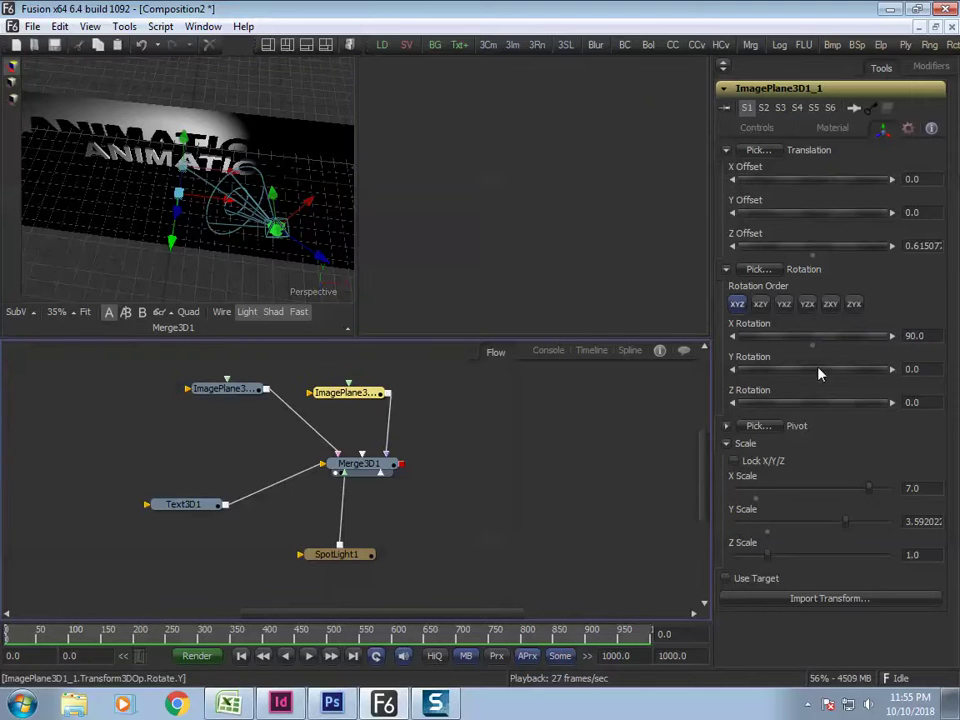
click(836, 129)
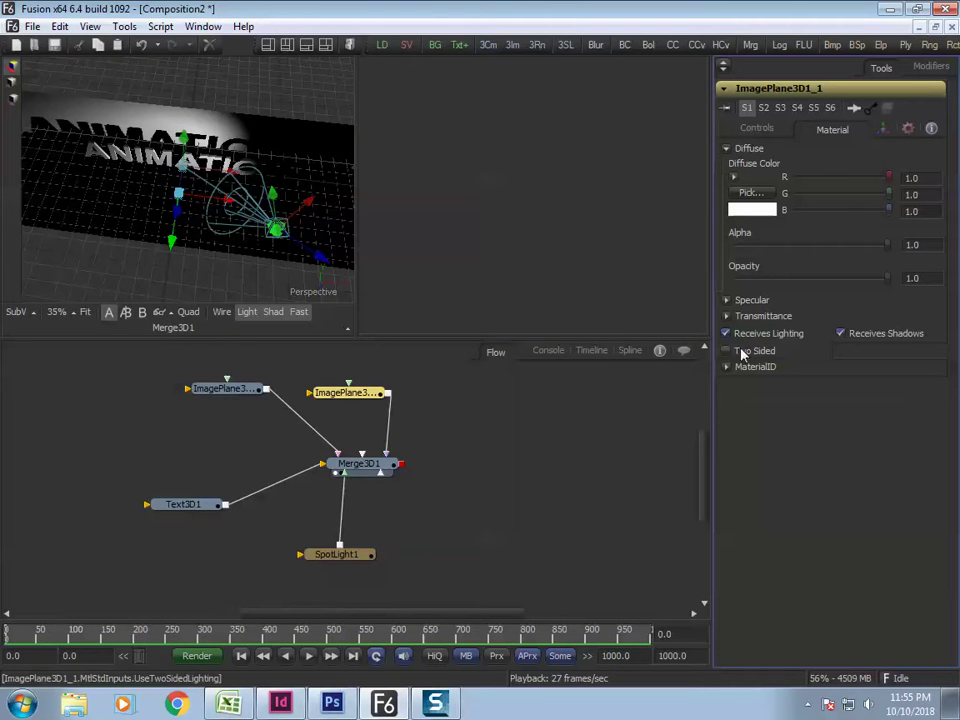
click(725, 352)
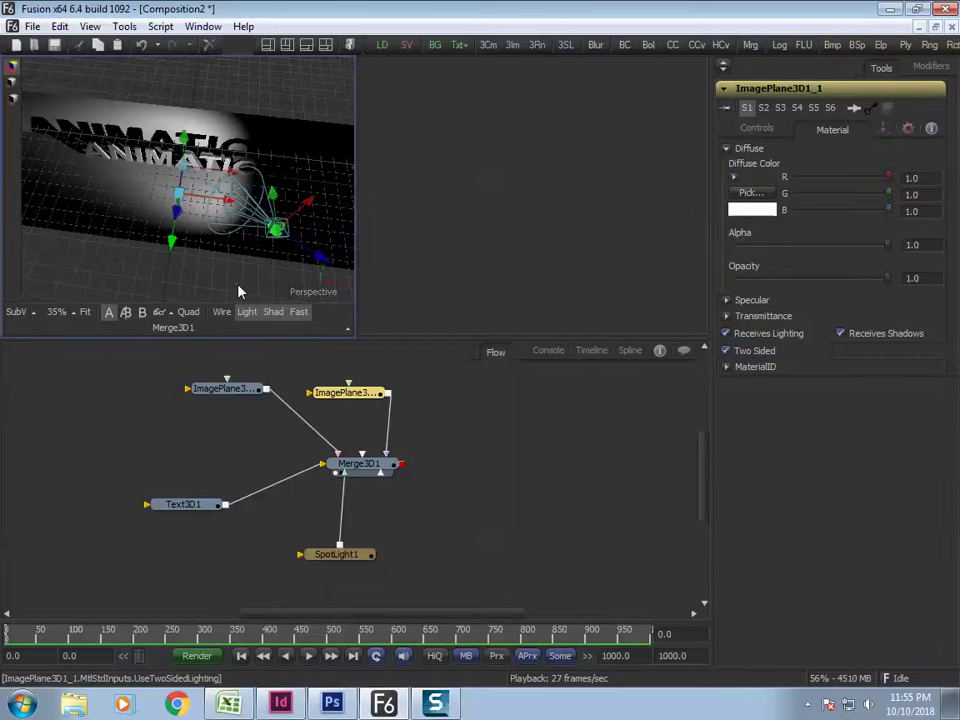
Raise the spotlight high above and behind the text so that it shines down on the floor plane
key(F4)
alt+middle_drag(477, 382, 735, 276)
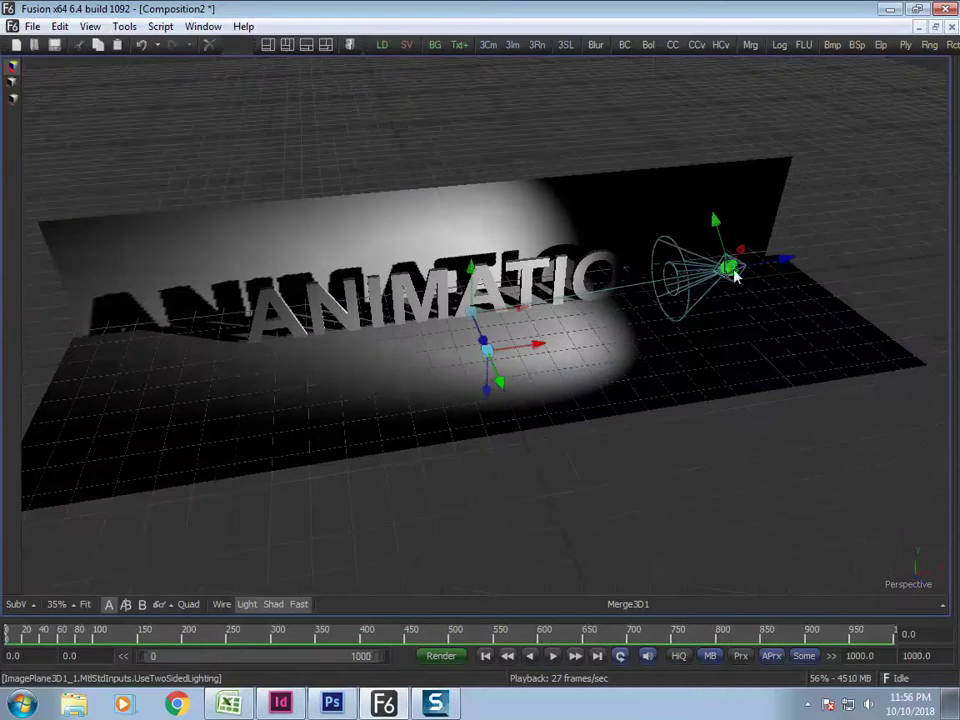
drag(733, 271, 696, 124)
alt+middle_drag(696, 124, 667, 221)
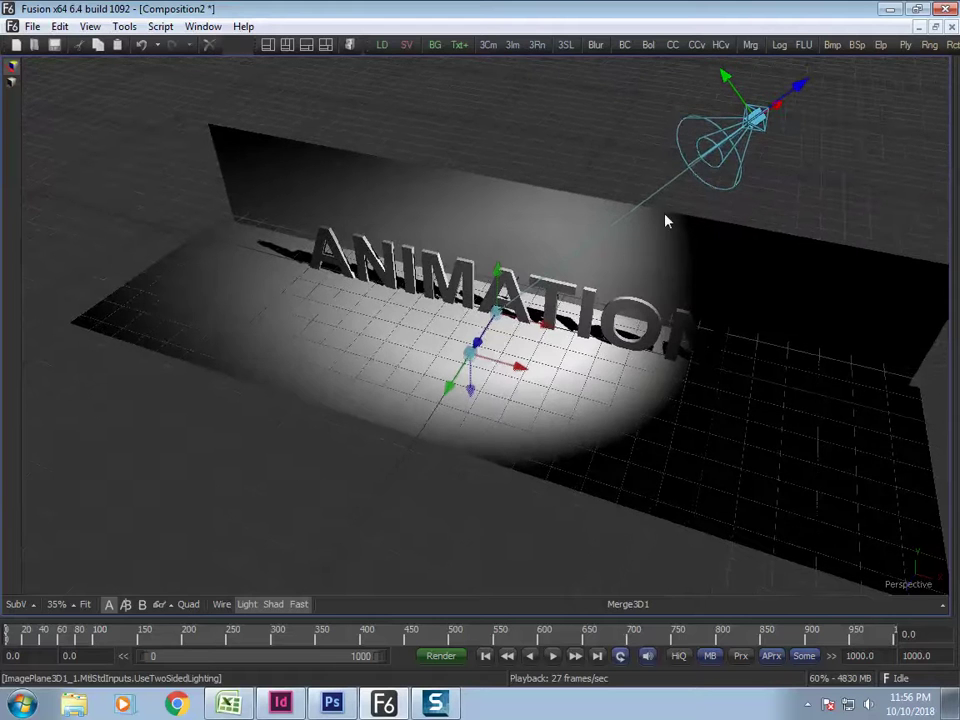
key(F4)
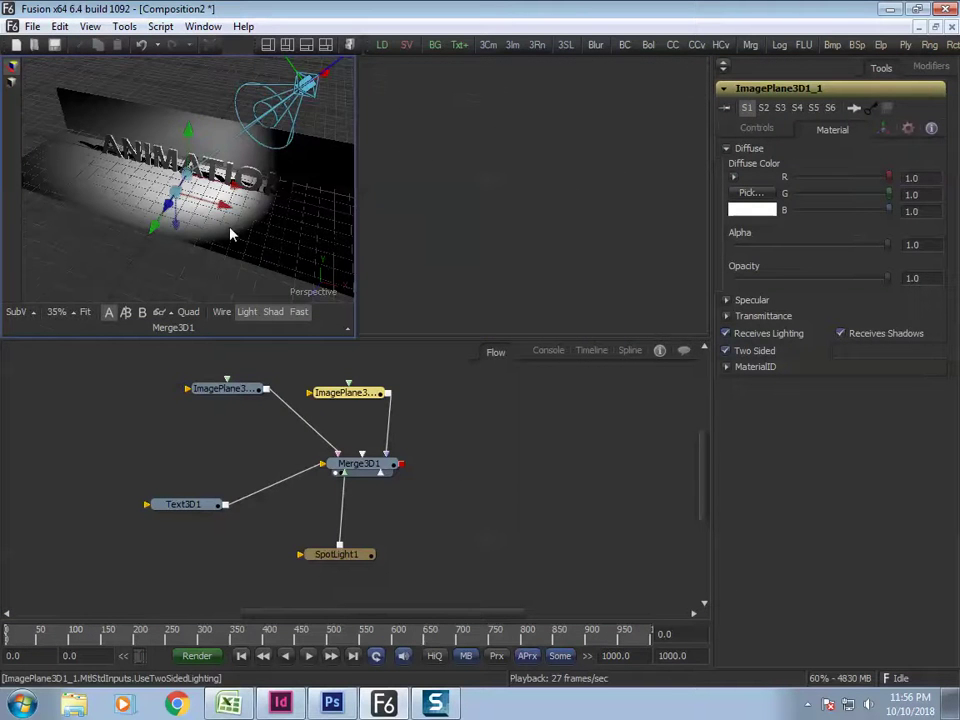
alt+middle_drag(244, 222, 229, 285)
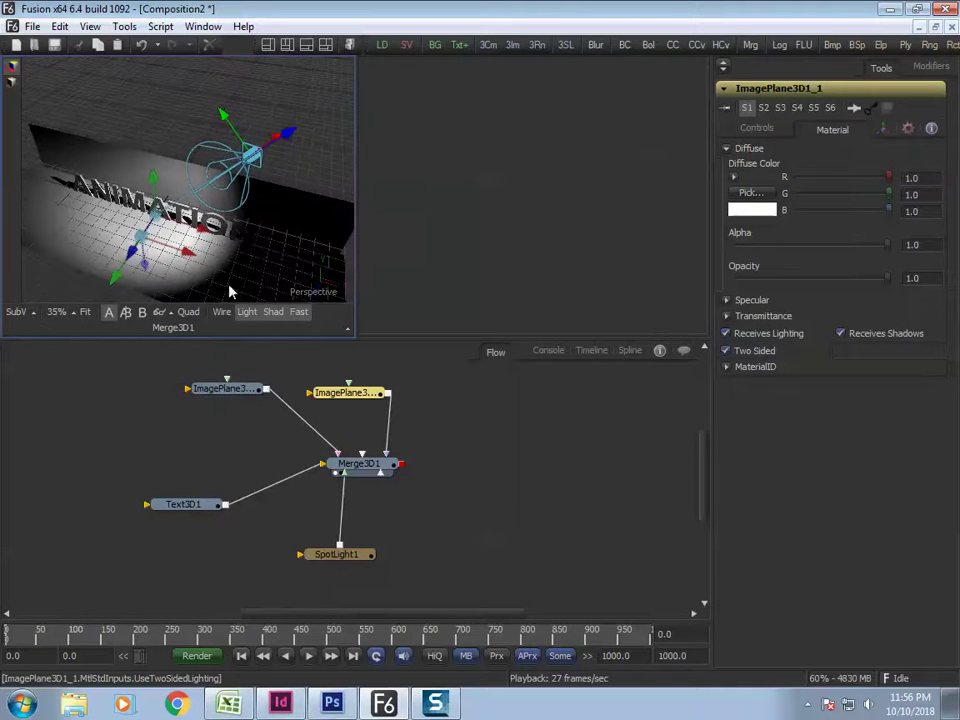
Undo the last three changes and redo them
click(318, 558)
key(ctrl+z)
key(ctrl+z)
key(ctrl+z)
key(ctrl+y)
key(ctrl+y)
key(ctrl+y)
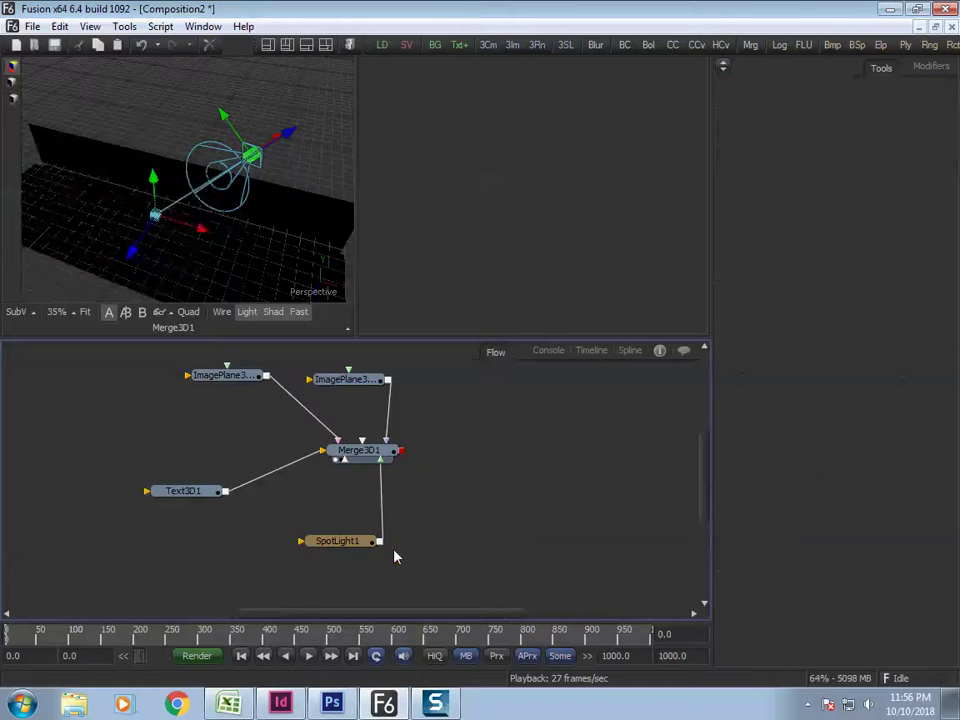
Duplicate the SpotLight1 node and connect the copy to Merge3D1
click(352, 548)
key(ctrl+c)
key(ctrl+v)
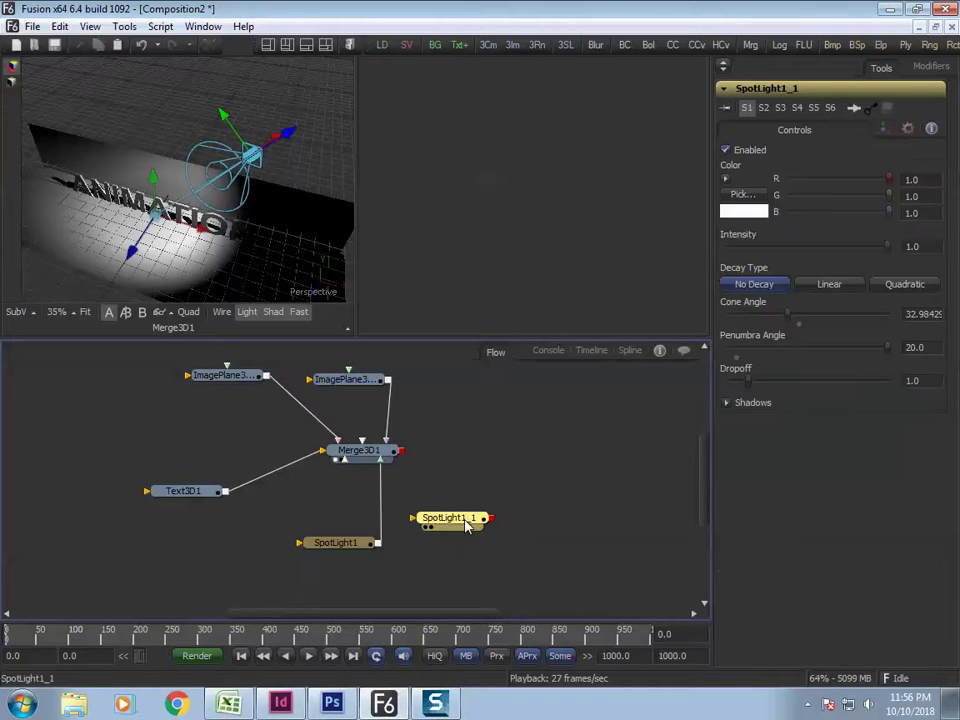
drag(490, 518, 352, 452)
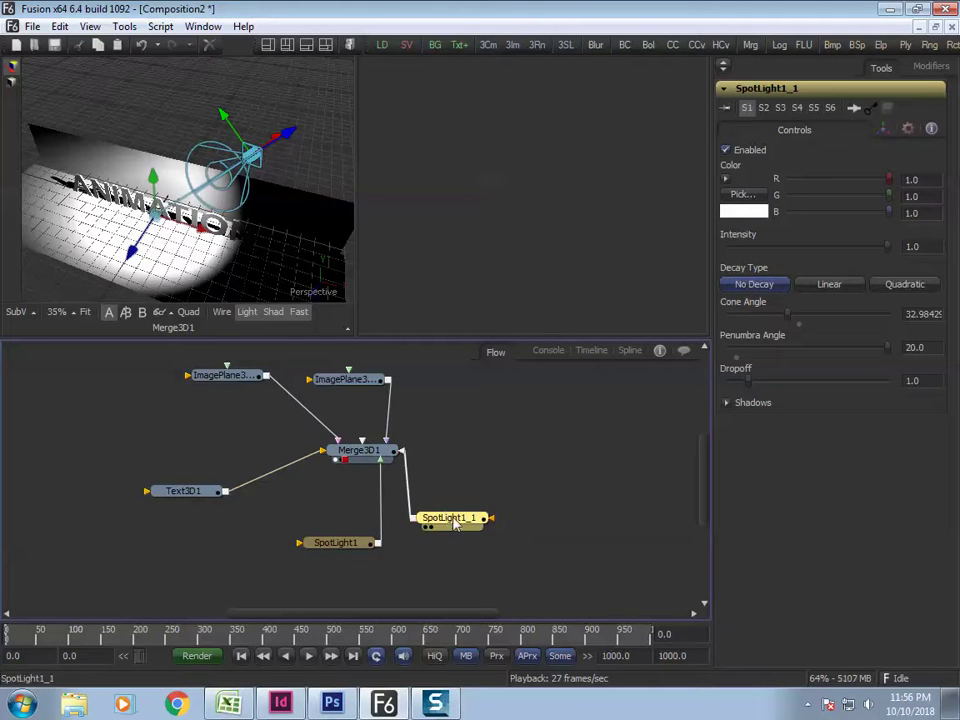
Move the copied spotlight to the opposite side of the word ANIMATION and lower it to near floor level in front of the text
key(F4)
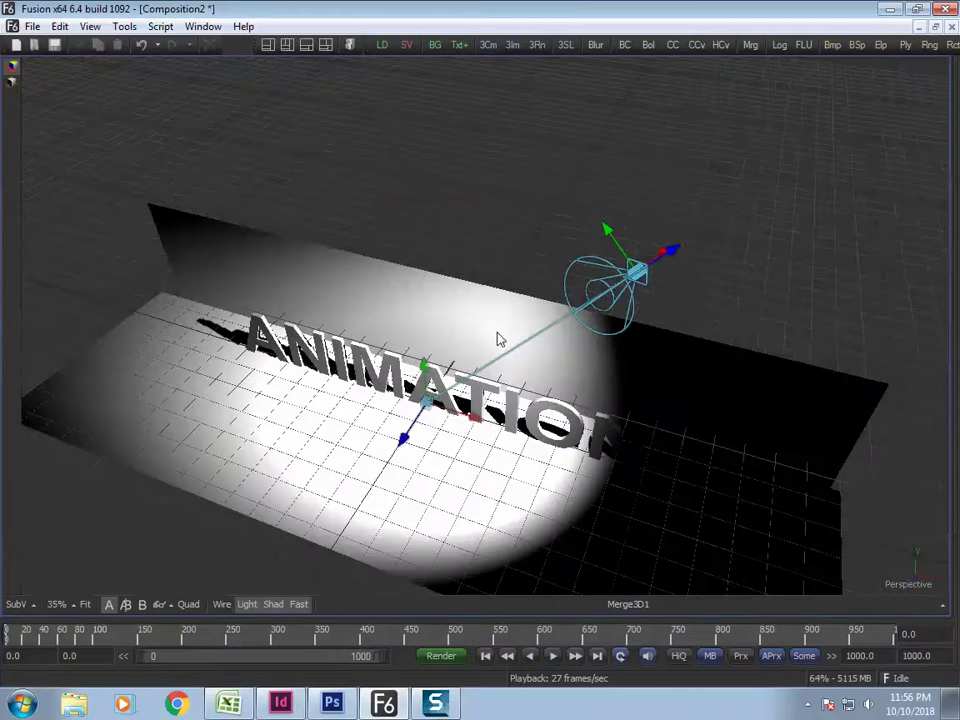
drag(630, 280, 185, 250)
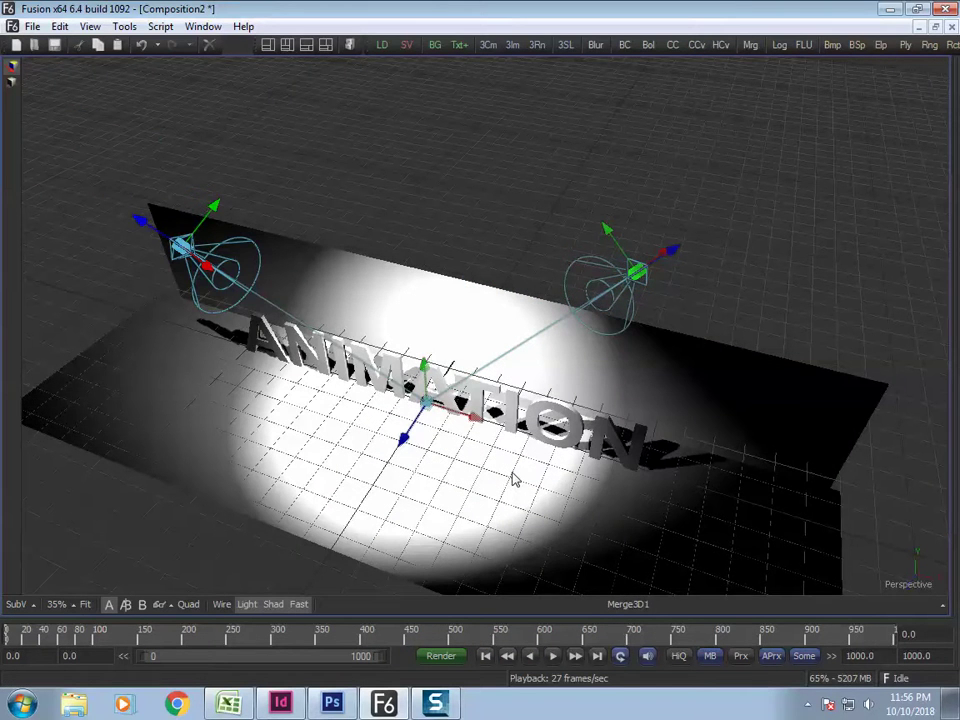
alt+middle_drag(510, 453, 563, 325)
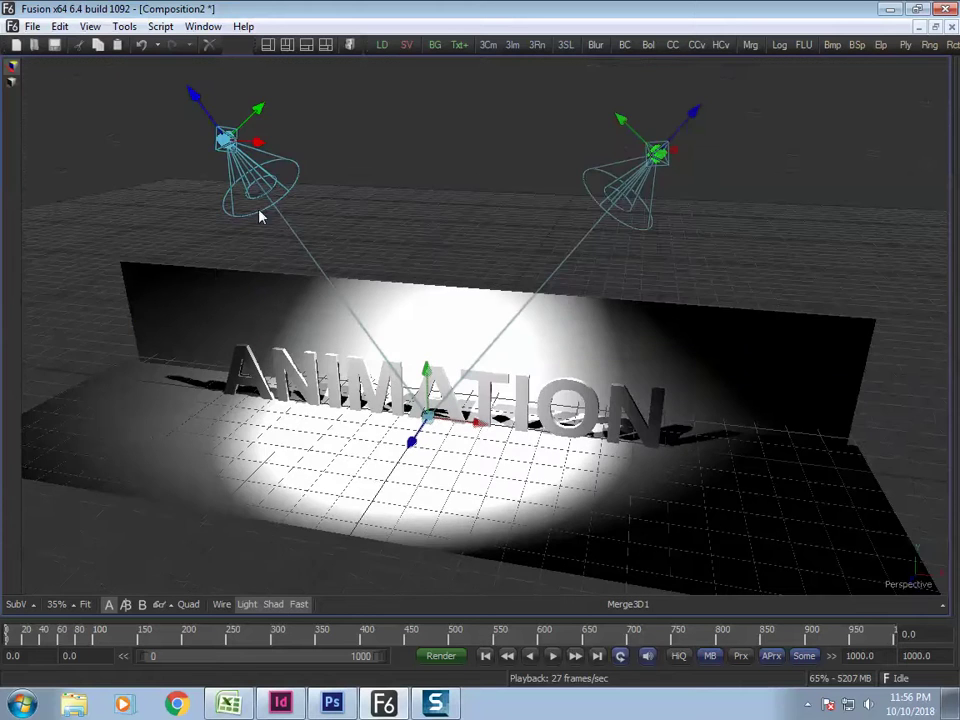
alt+middle_drag(303, 172, 248, 124)
drag(246, 64, 84, 410)
alt+middle_drag(84, 410, 706, 500)
key(F4)
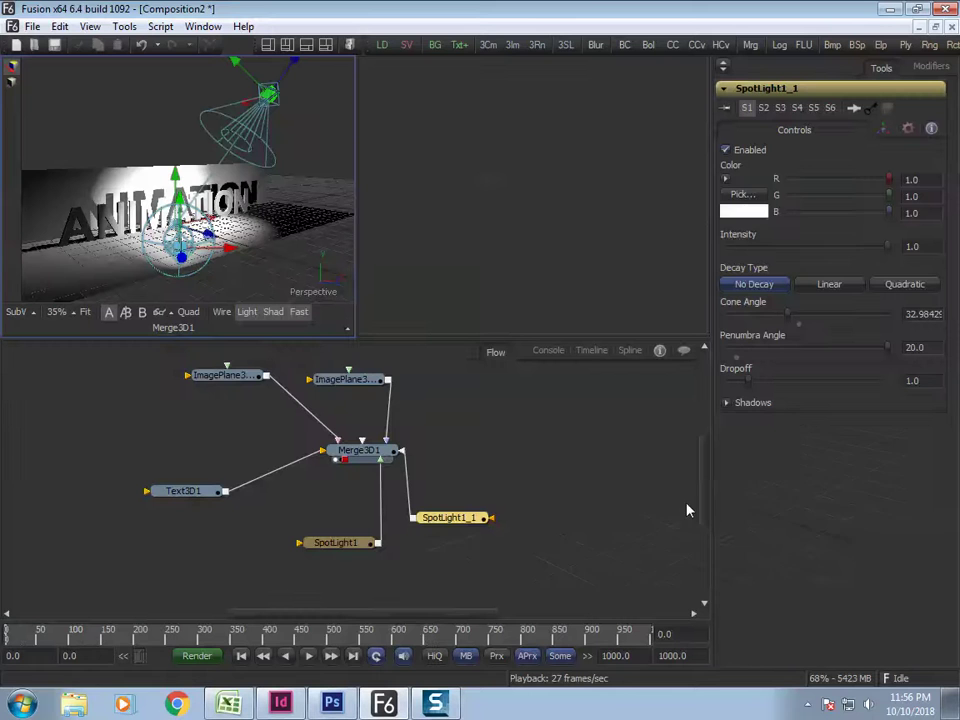
Color the 3D text's material red by setting its green and blue values to 0.0
key(F4)
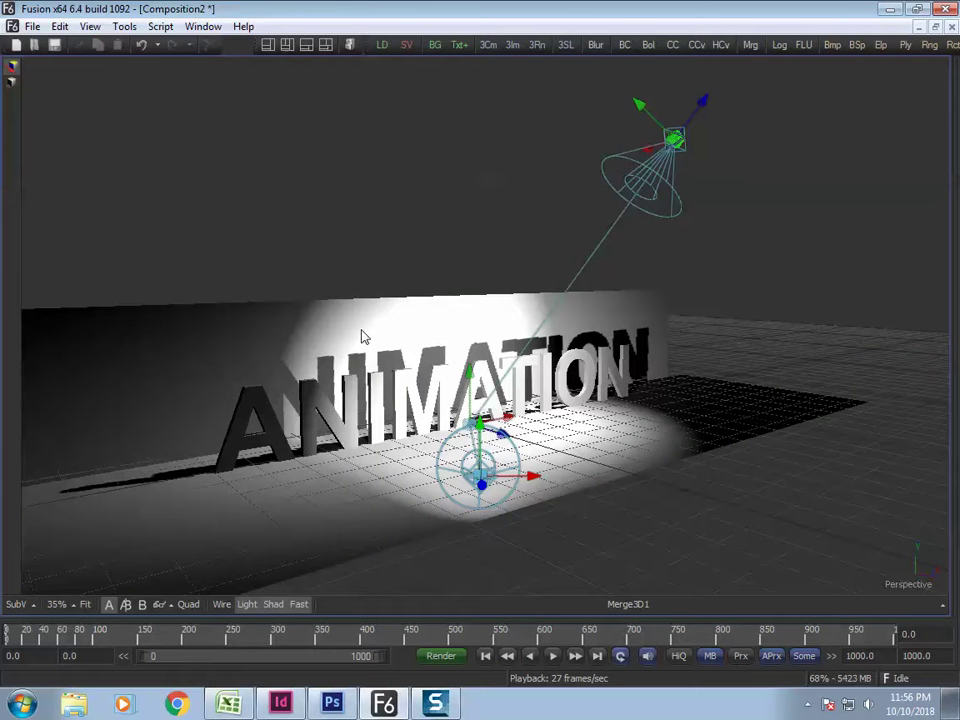
scroll(346, 298, up, 2)
scroll(347, 304, down, 2)
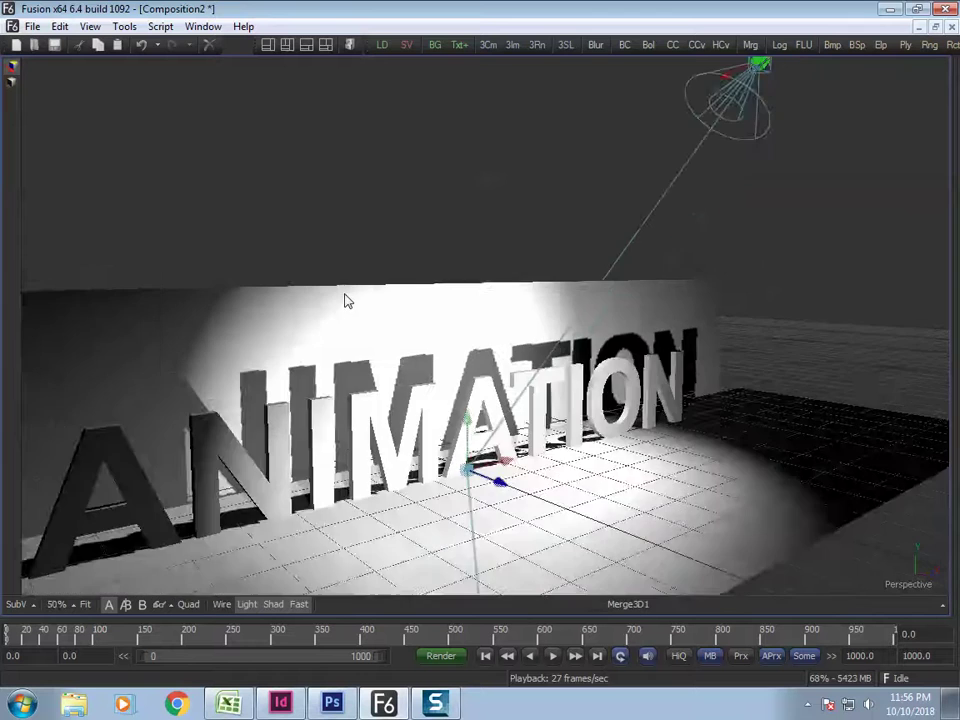
alt+middle_drag(501, 406, 312, 385)
click(310, 390)
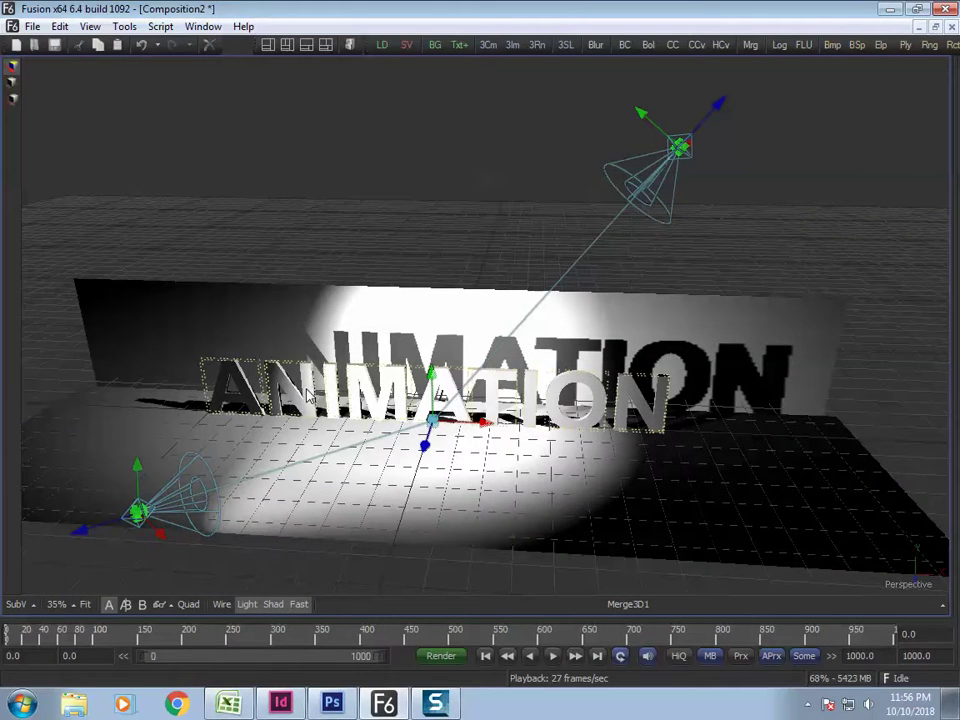
key(F4)
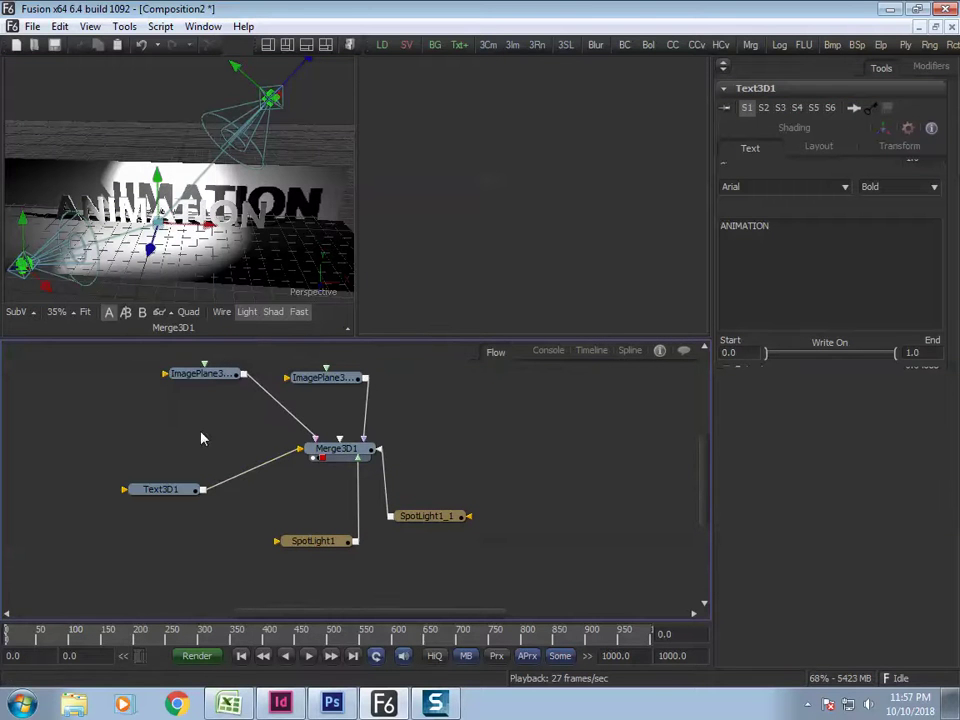
click(174, 491)
click(819, 148)
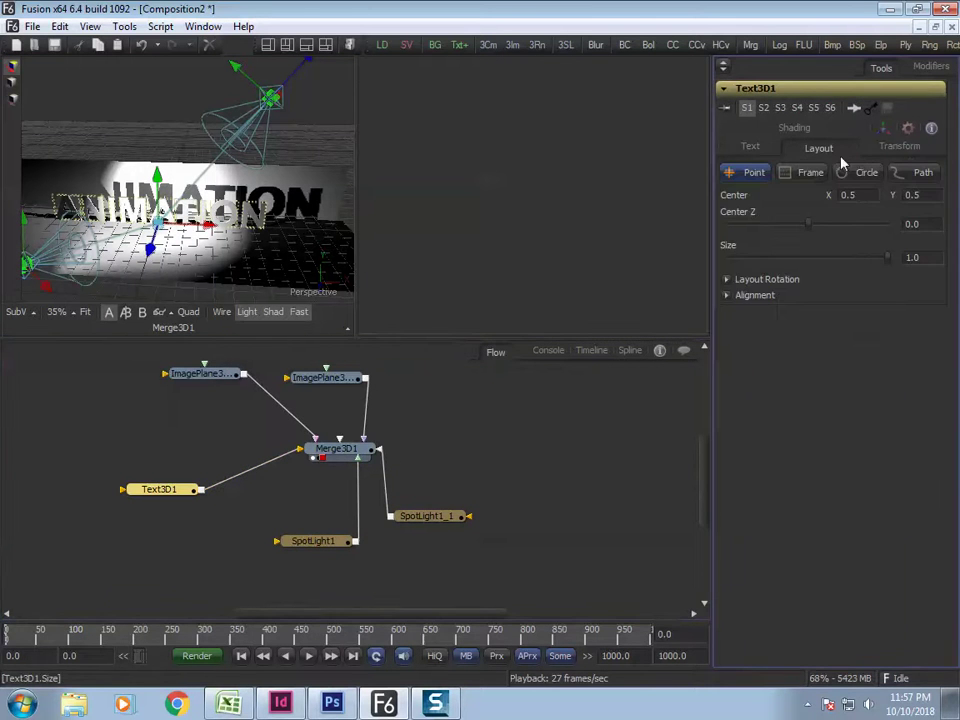
click(794, 130)
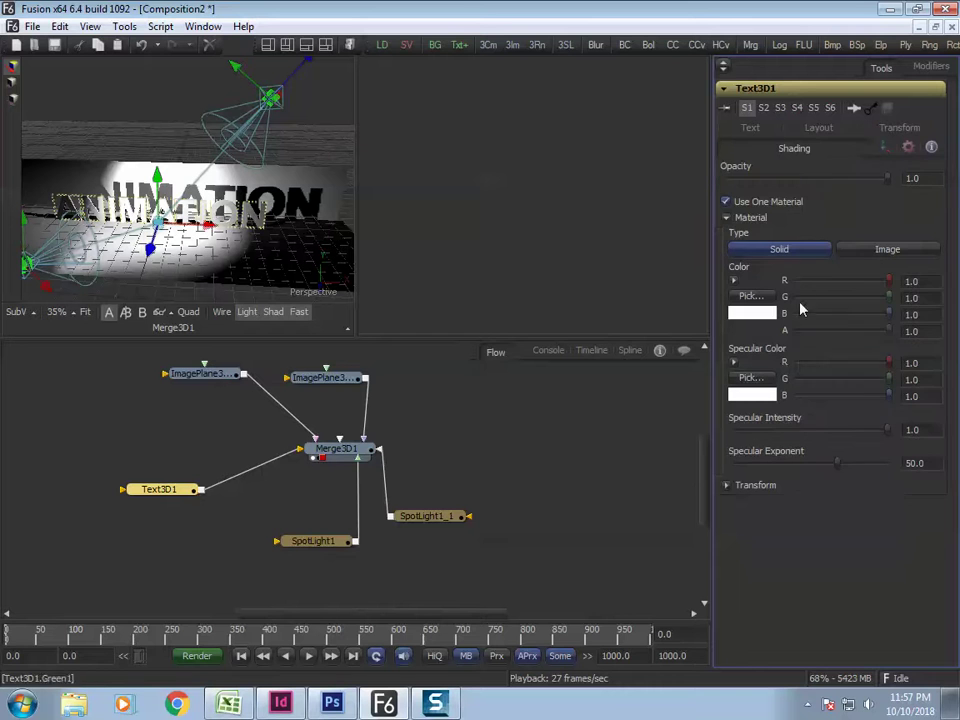
drag(888, 299, 800, 298)
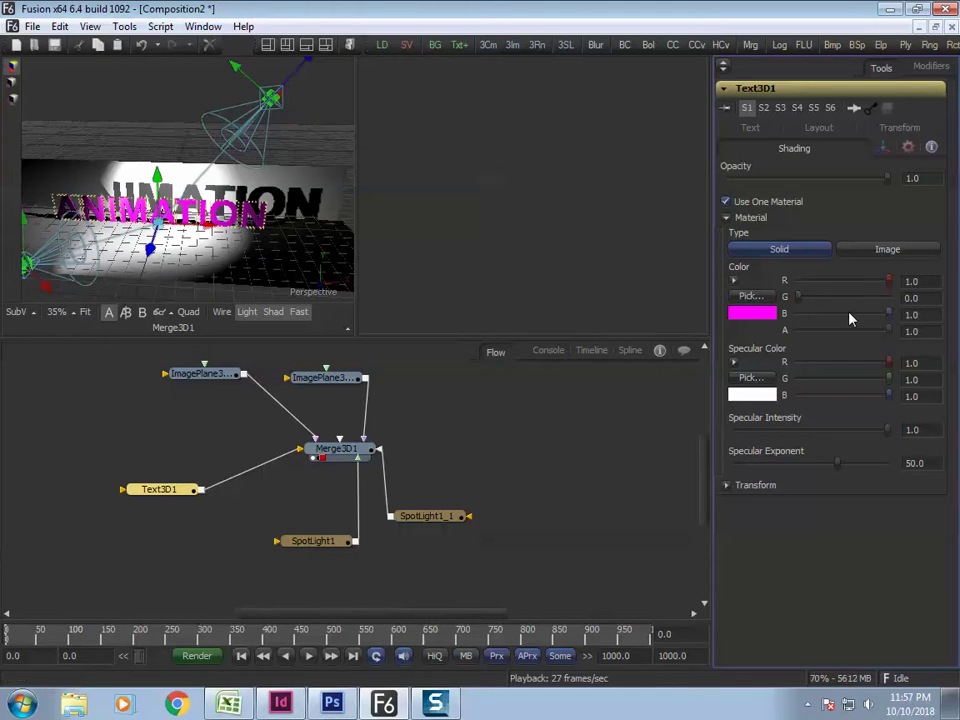
drag(887, 315, 800, 315)
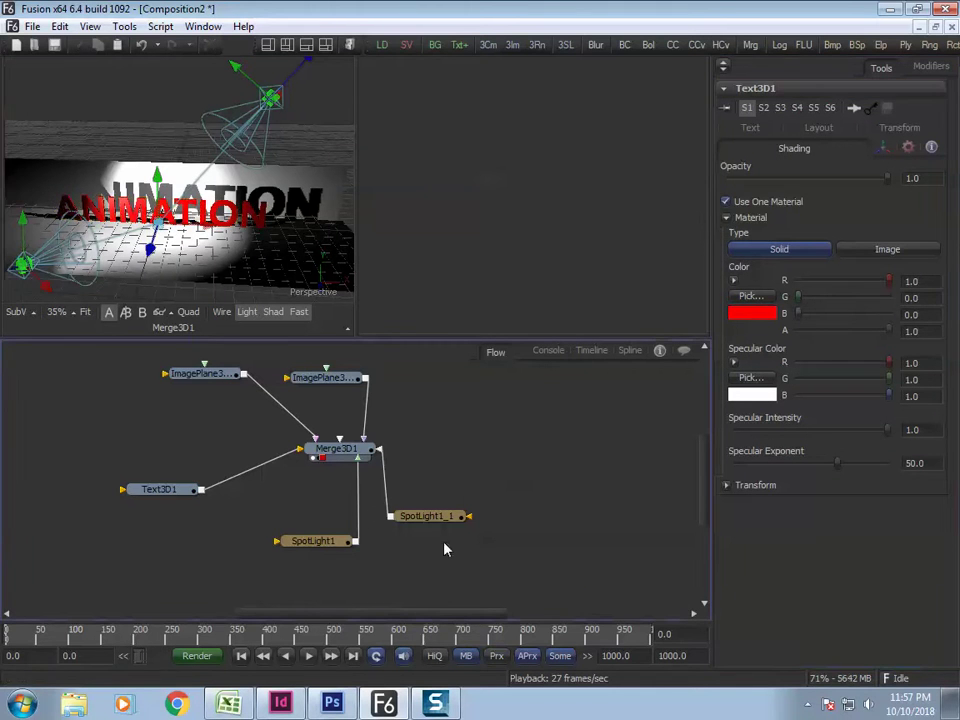
Add a Camera 3D node connected to Merge3D1
click(326, 178)
key(F4)
alt+middle_drag(510, 342, 393, 446)
key(F4)
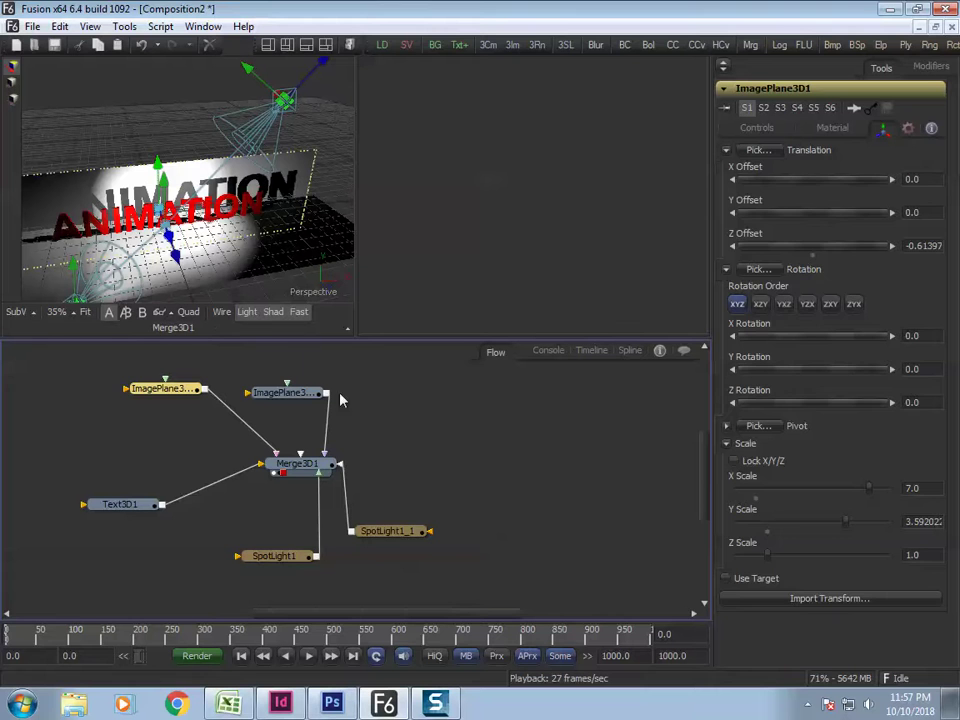
click(340, 466)
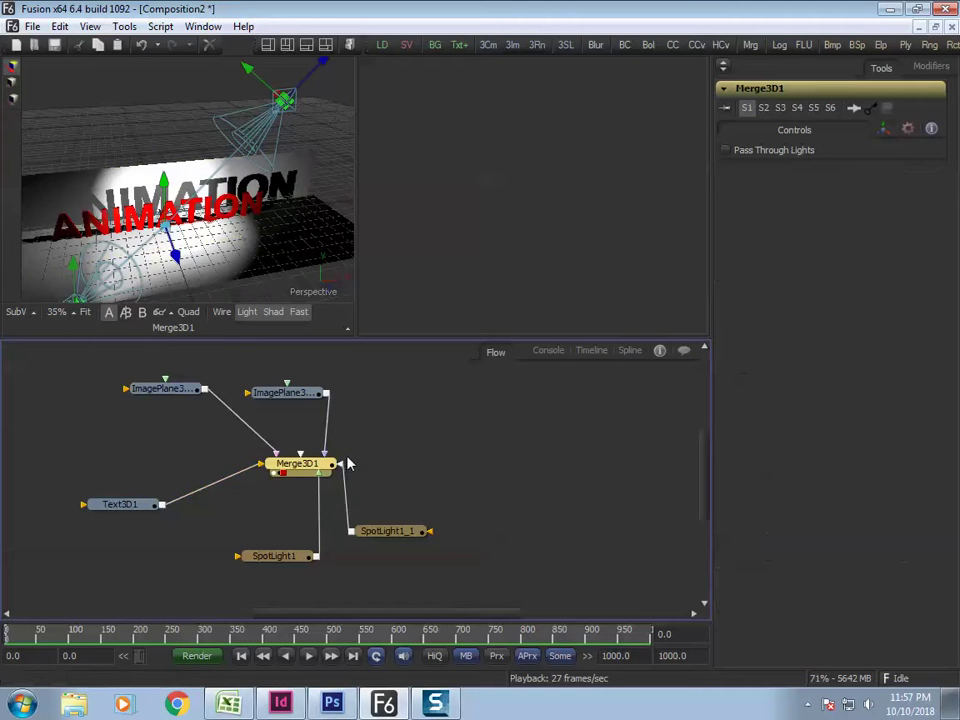
click(124, 26)
mouse_move(150, 53)
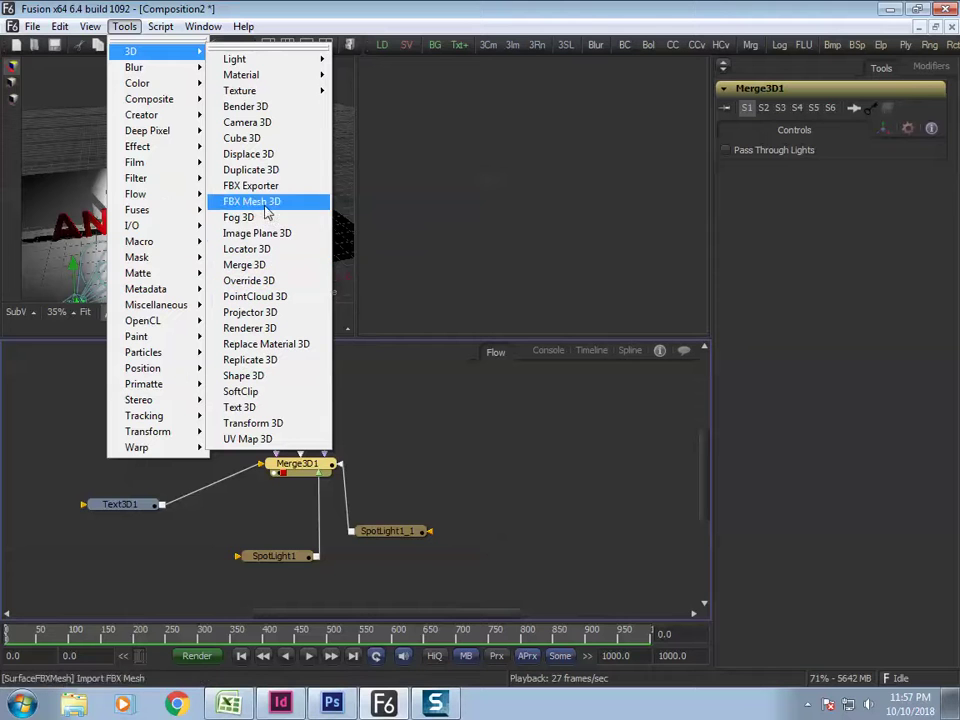
click(247, 122)
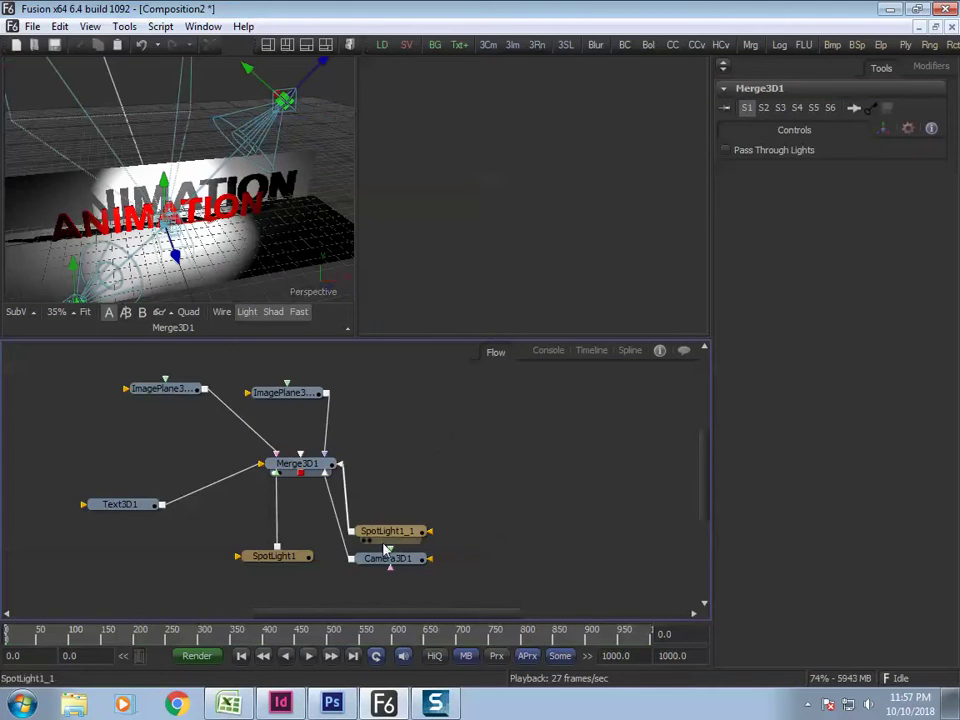
Arrange the flow with the image planes and text before Merge3D1, both spotlights stacked above it and the camera below it
click(293, 560)
drag(388, 531, 402, 413)
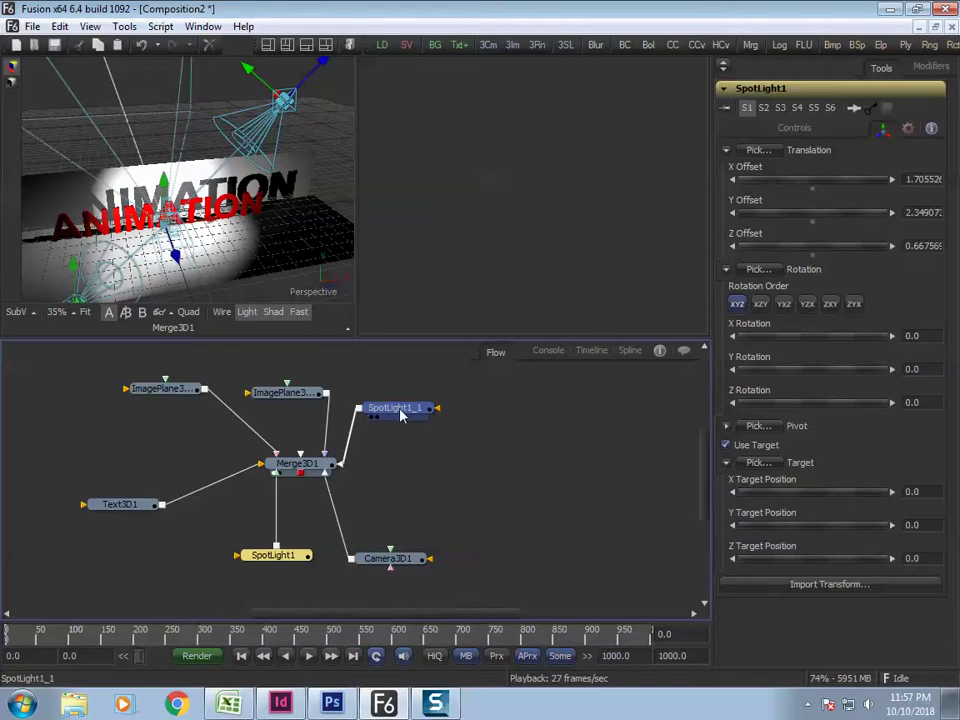
drag(288, 394, 168, 415)
drag(131, 507, 164, 492)
drag(295, 555, 410, 382)
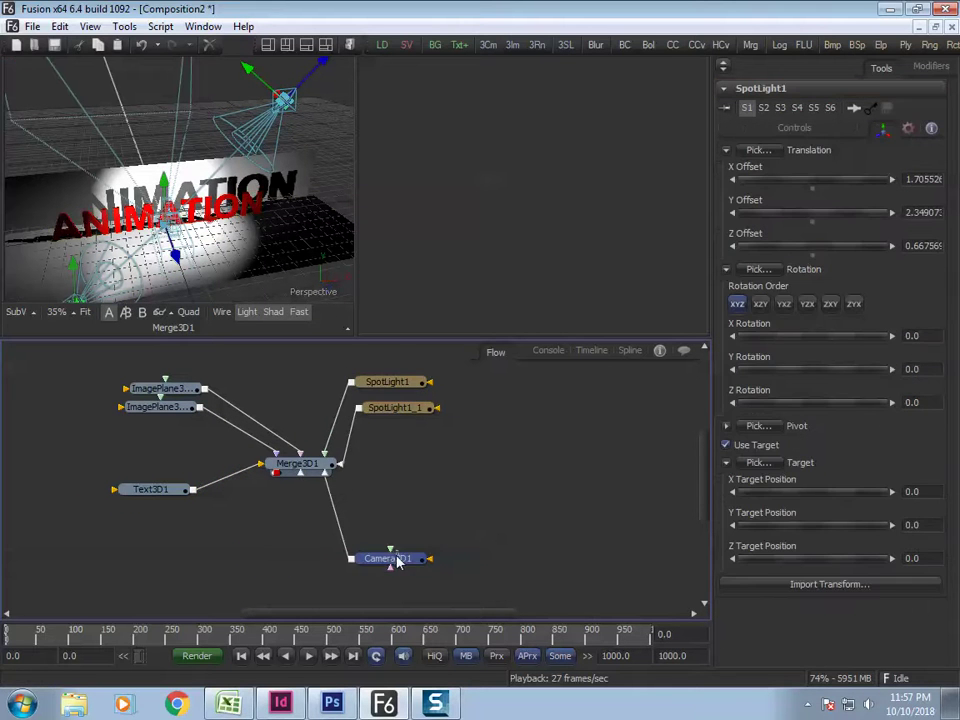
drag(399, 567, 356, 572)
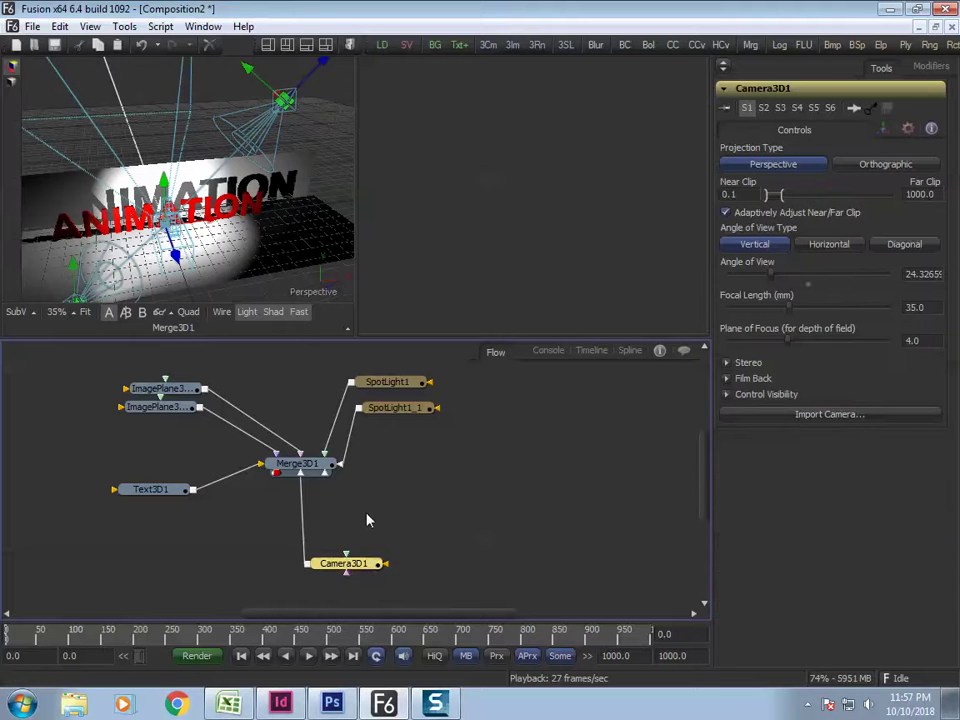
Pull the camera out in front of the text to a Z offset of about 4.62
click(343, 183)
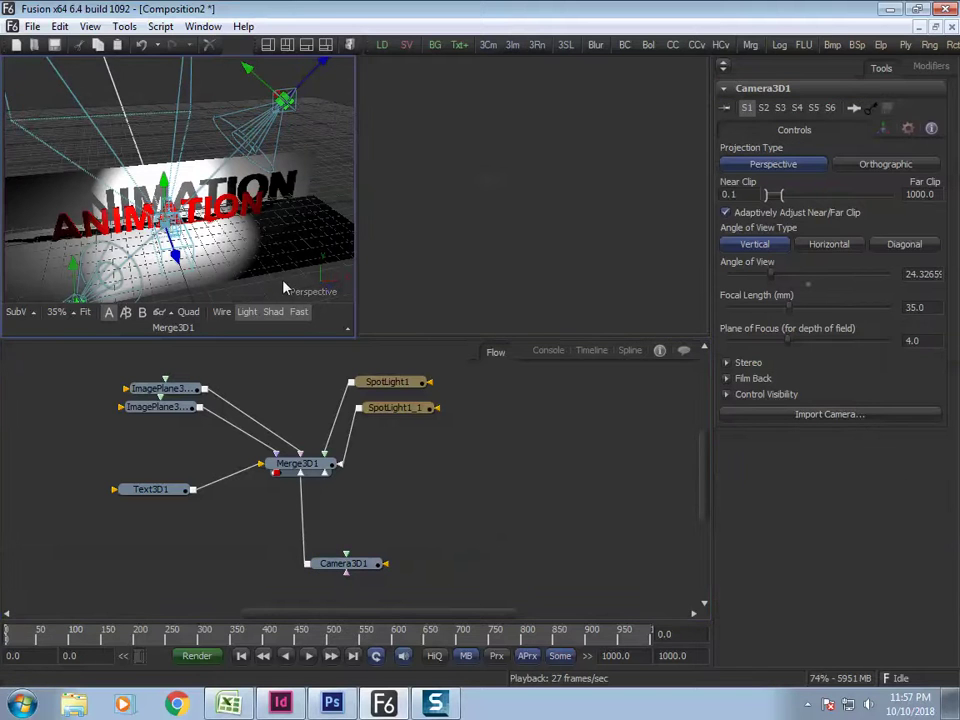
key(F4)
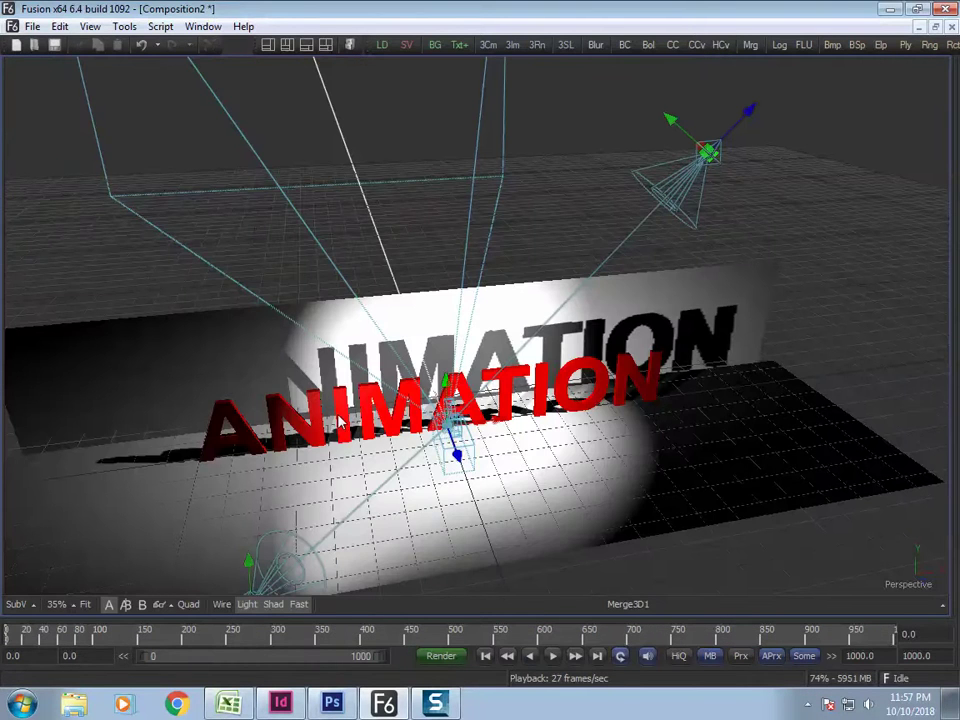
key(F4)
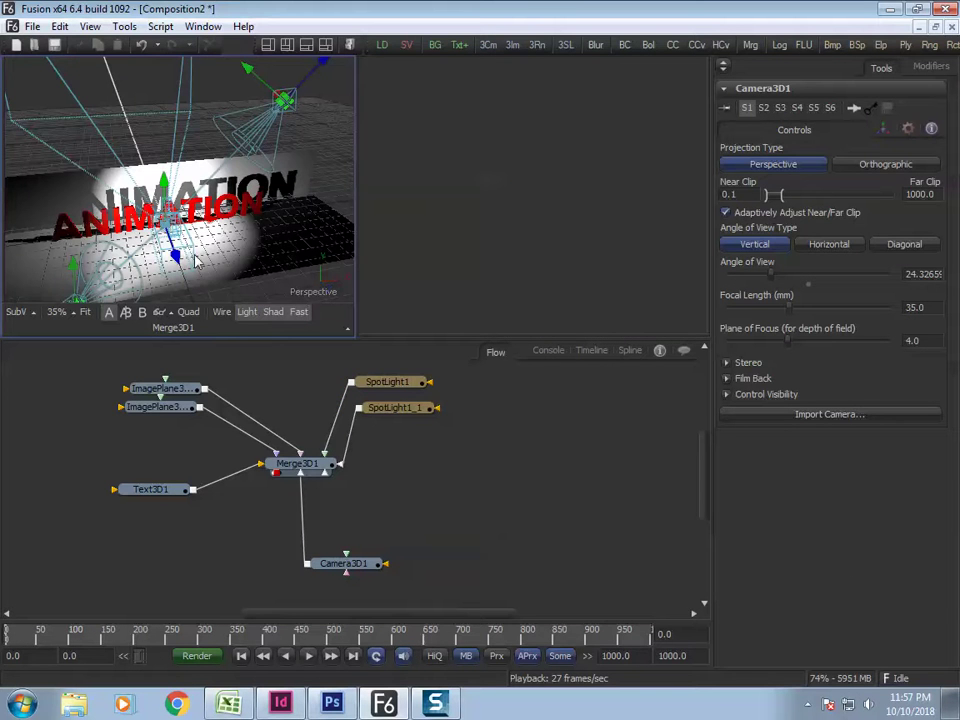
alt+middle_drag(213, 279, 232, 250)
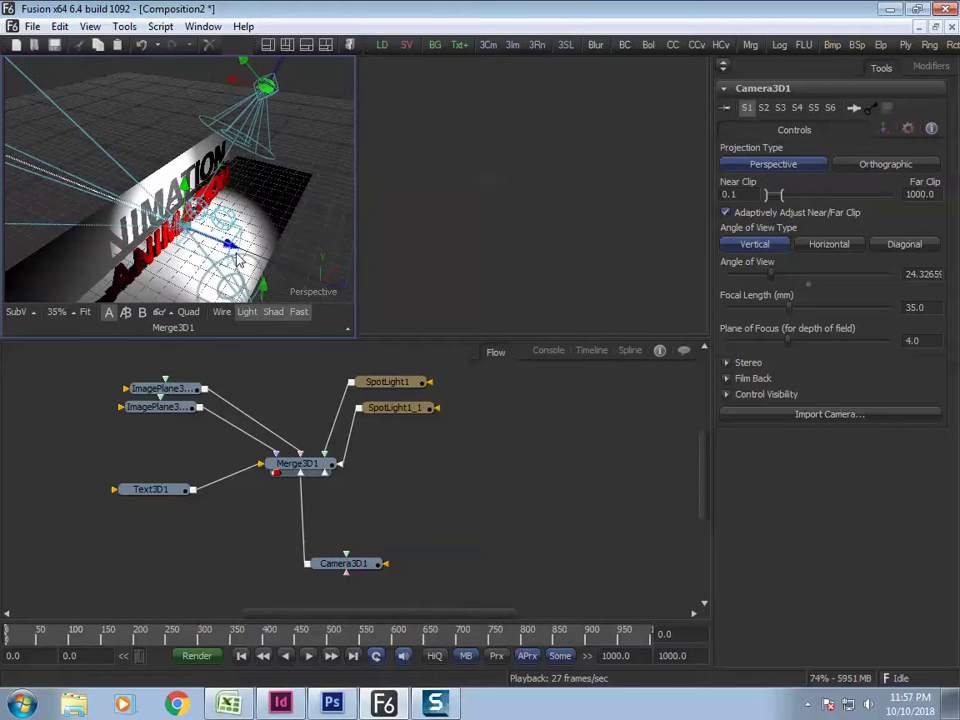
click(232, 250)
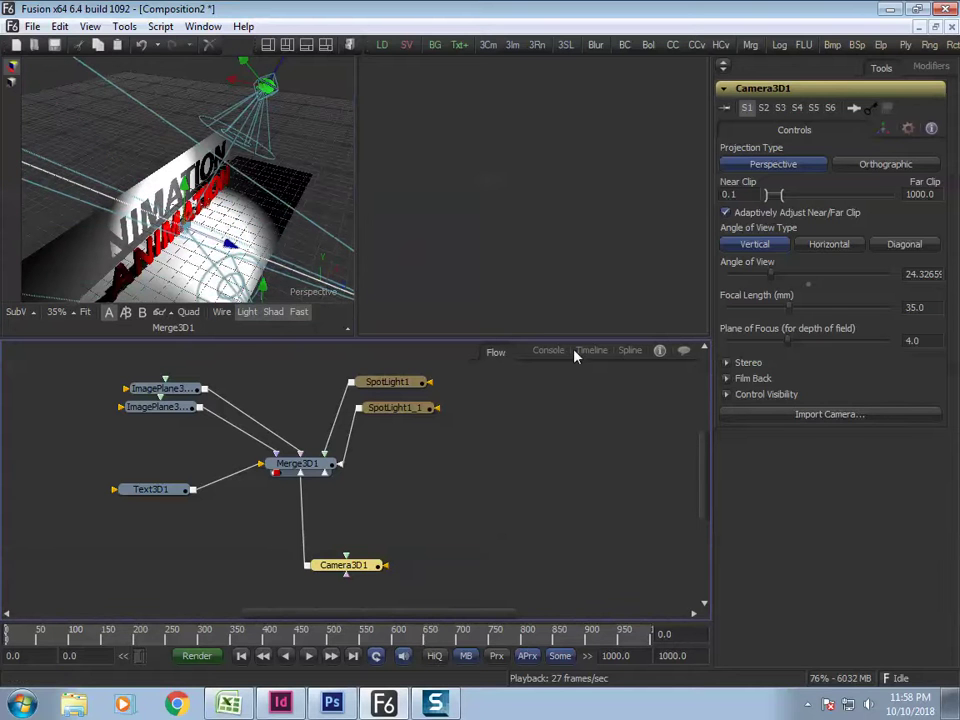
Enable Use Target on the camera and move it farther back and sideways to about X 2.53, Y 0.17, Z 8.40
click(882, 128)
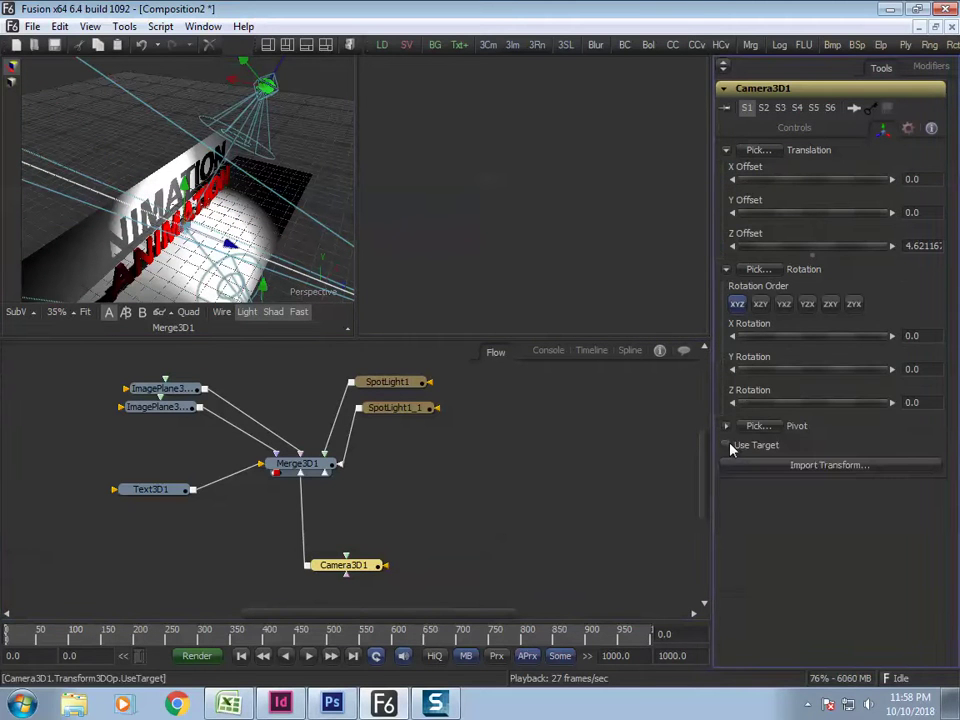
click(729, 447)
click(300, 261)
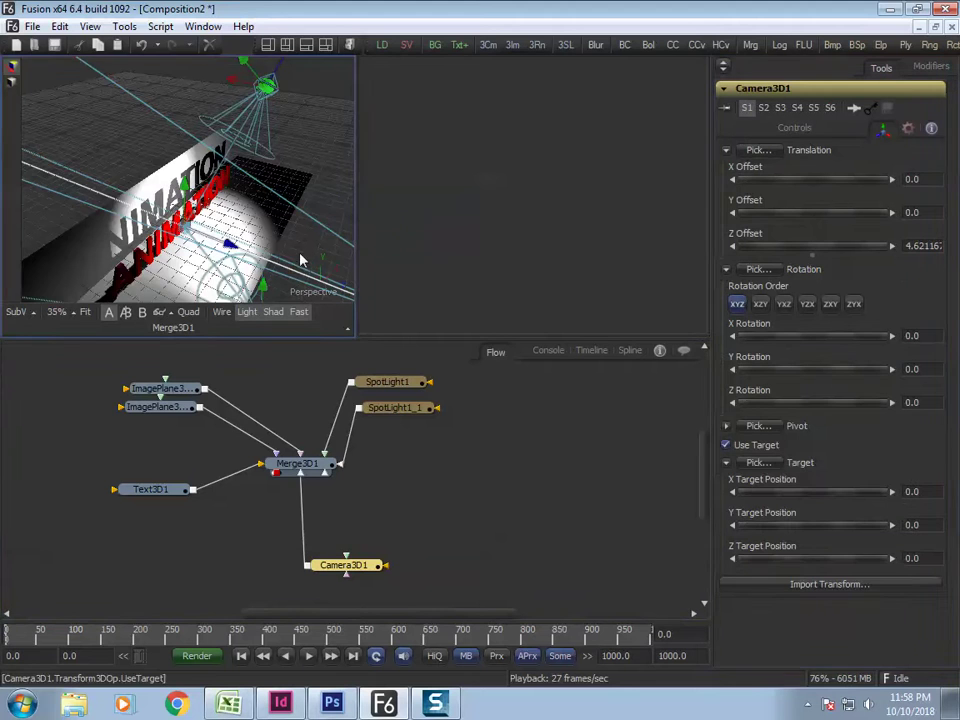
key(f)
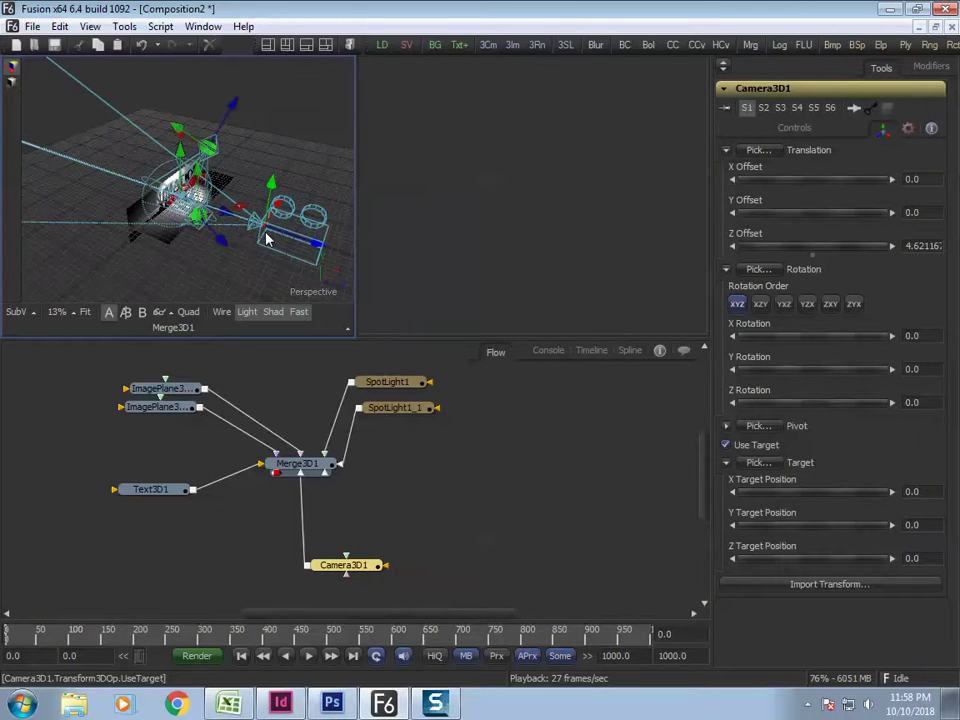
drag(268, 240, 352, 222)
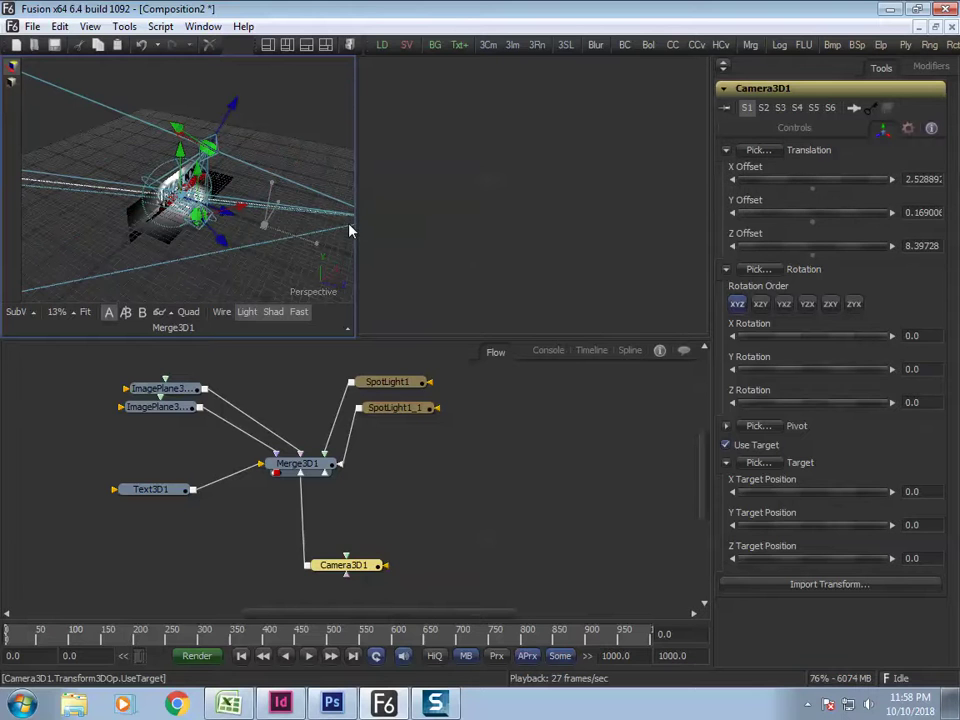
alt+middle_drag(196, 246, 145, 262)
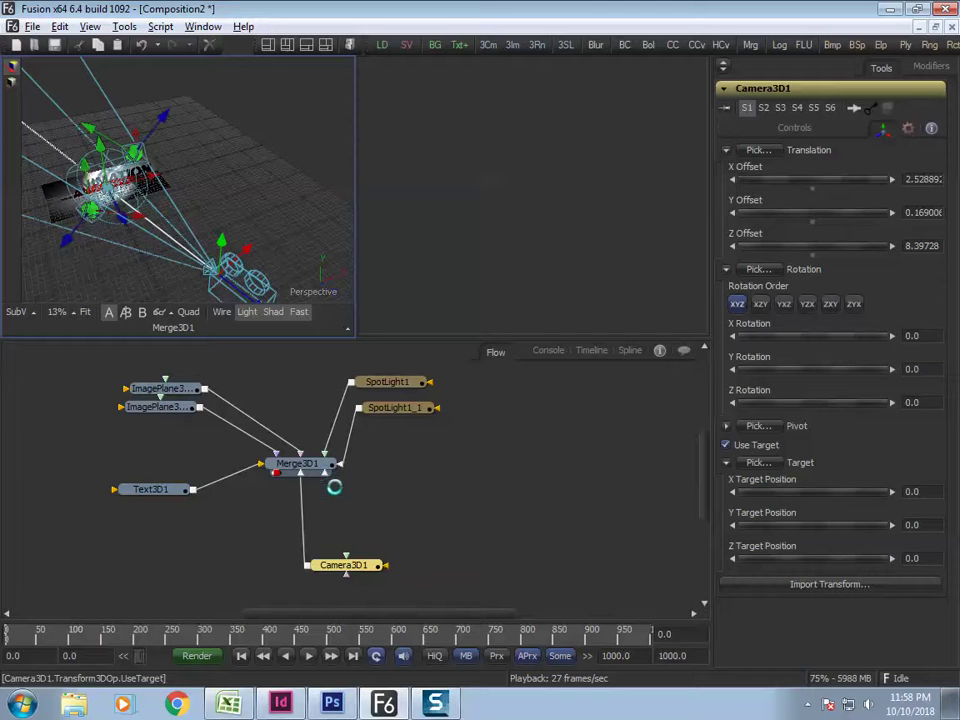
Add a Renderer 3D node fed by Merge3D1 and place it level with the merge node, farther along the flow
click(300, 464)
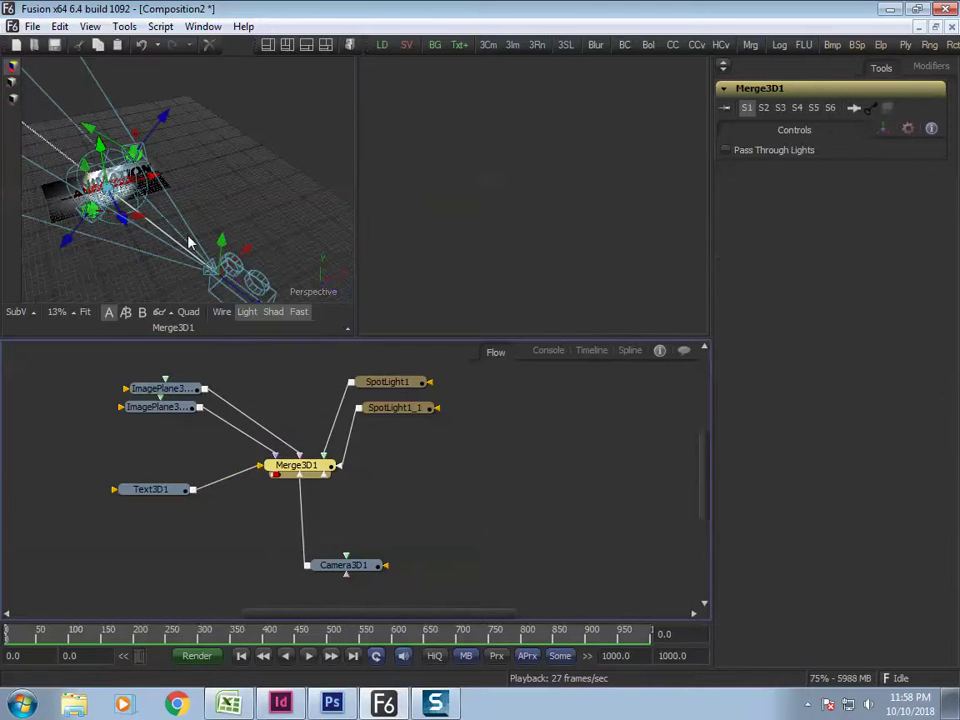
click(124, 26)
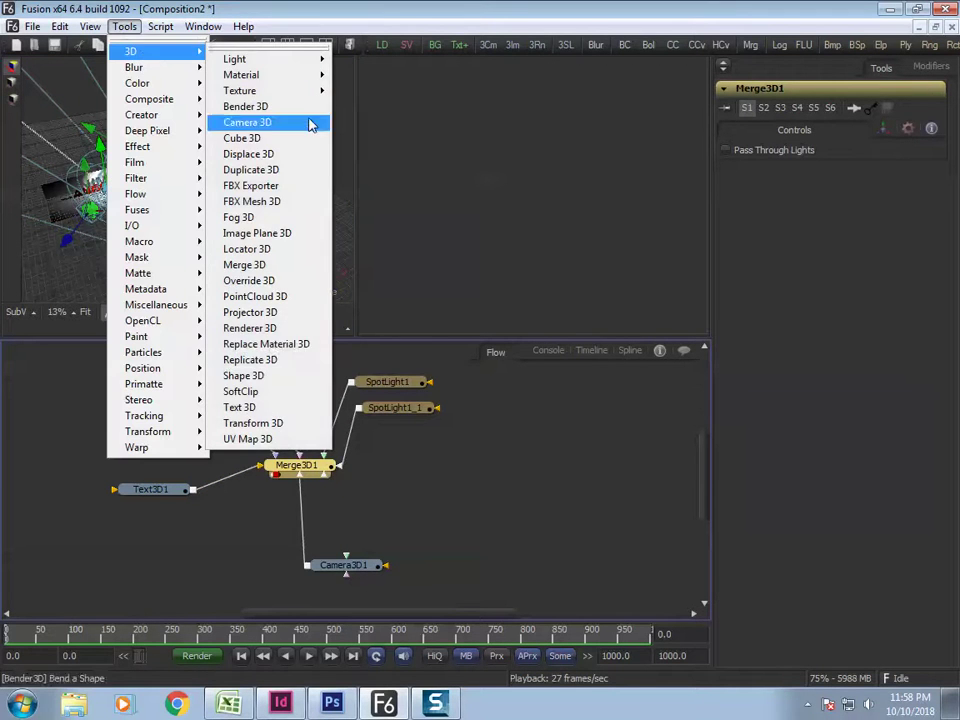
click(271, 330)
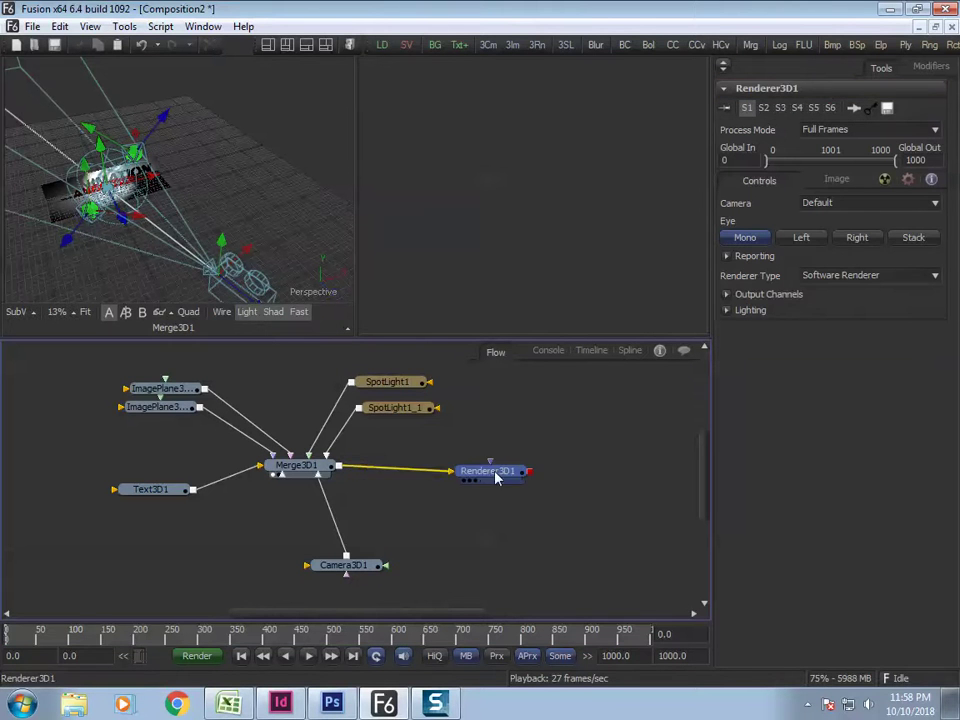
drag(418, 471, 519, 475)
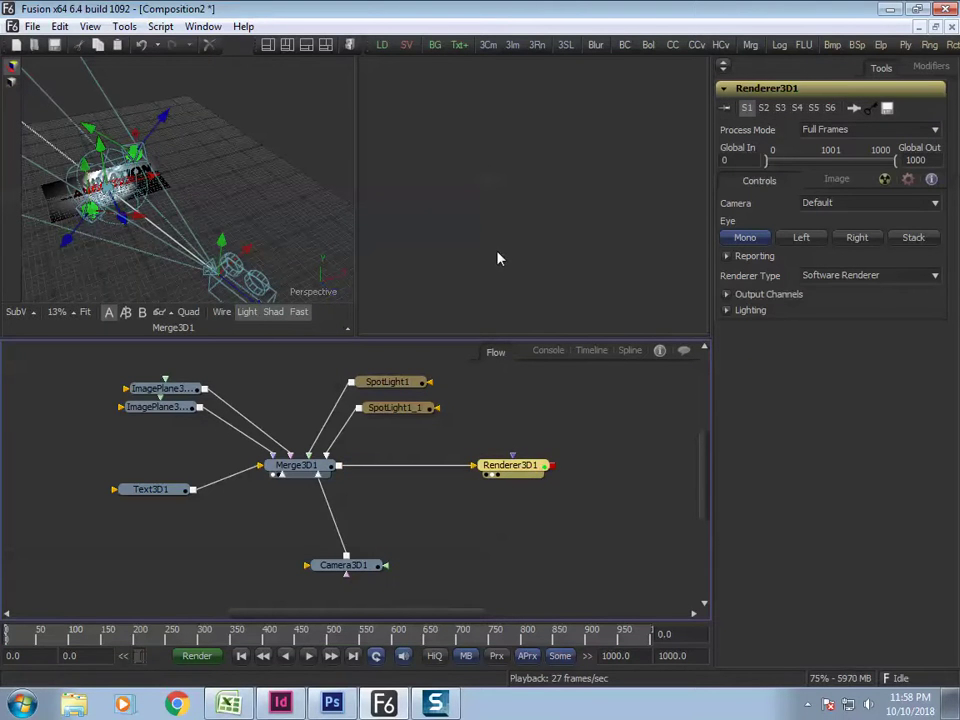
Show the Renderer3D1 output in the second viewer
key(2)
click(447, 310)
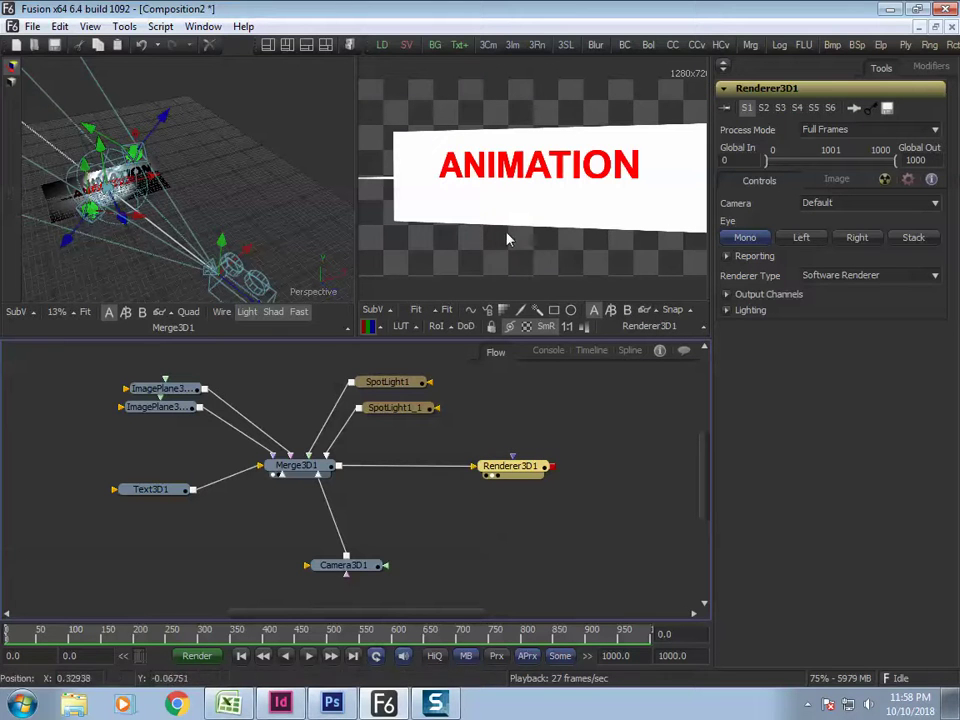
drag(525, 476, 525, 478)
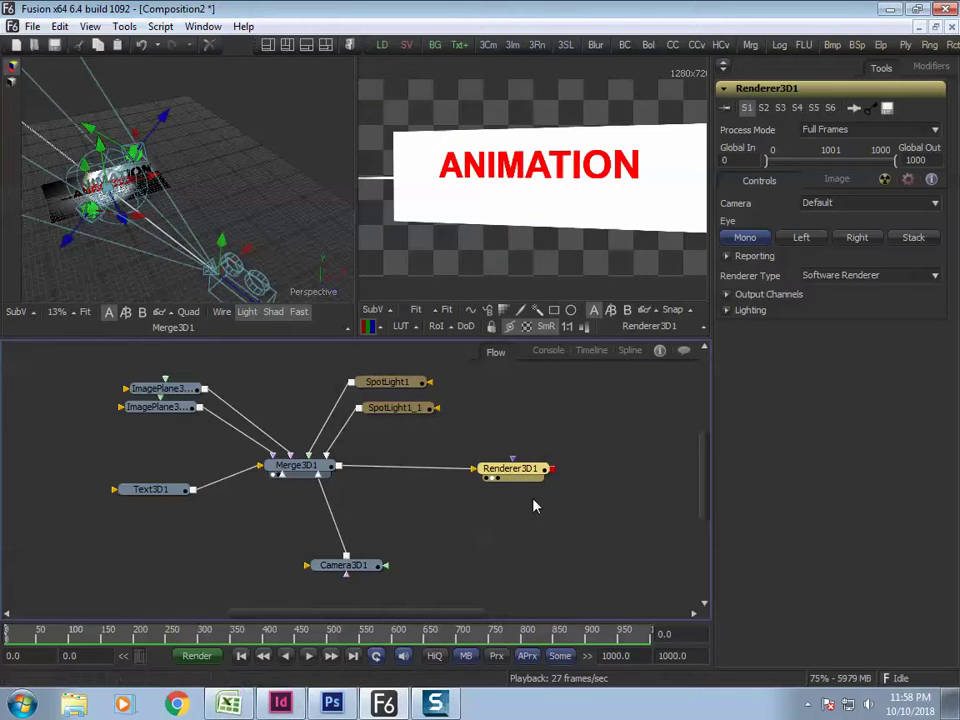
Set Renderer3D1 to render through Camera3D1
drag(527, 481, 527, 479)
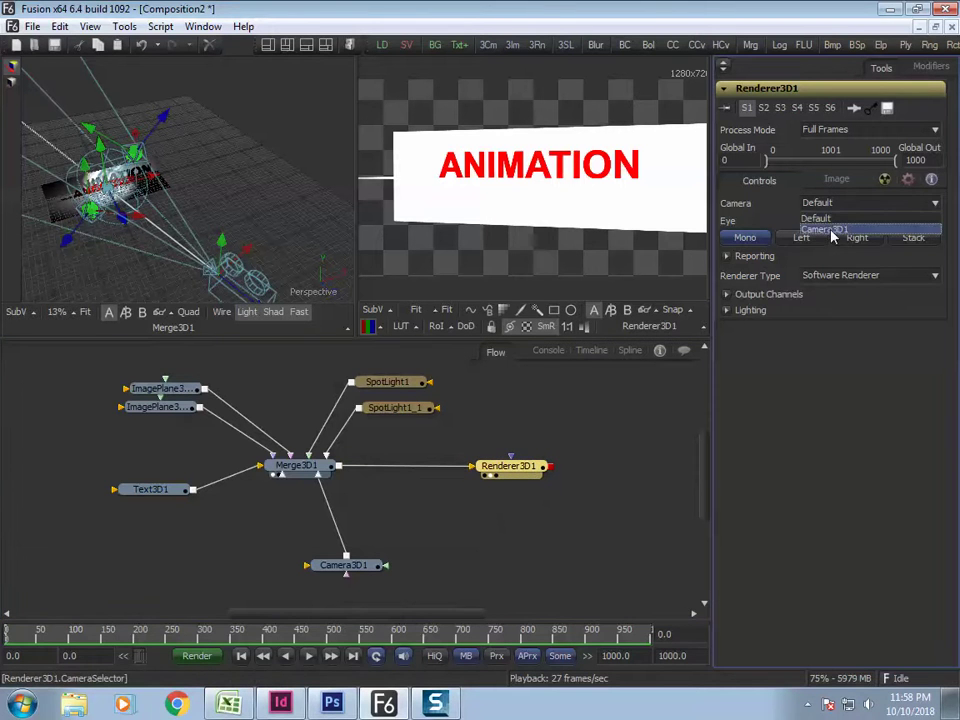
click(830, 231)
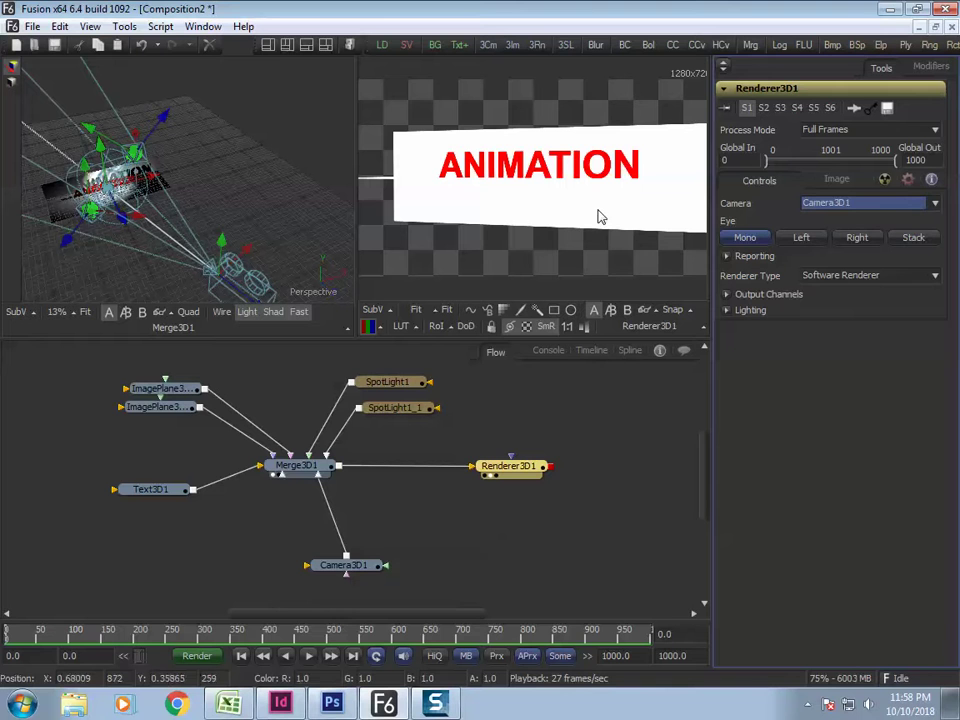
Turn on lighting and shadows in Renderer3D1's lighting options
click(533, 472)
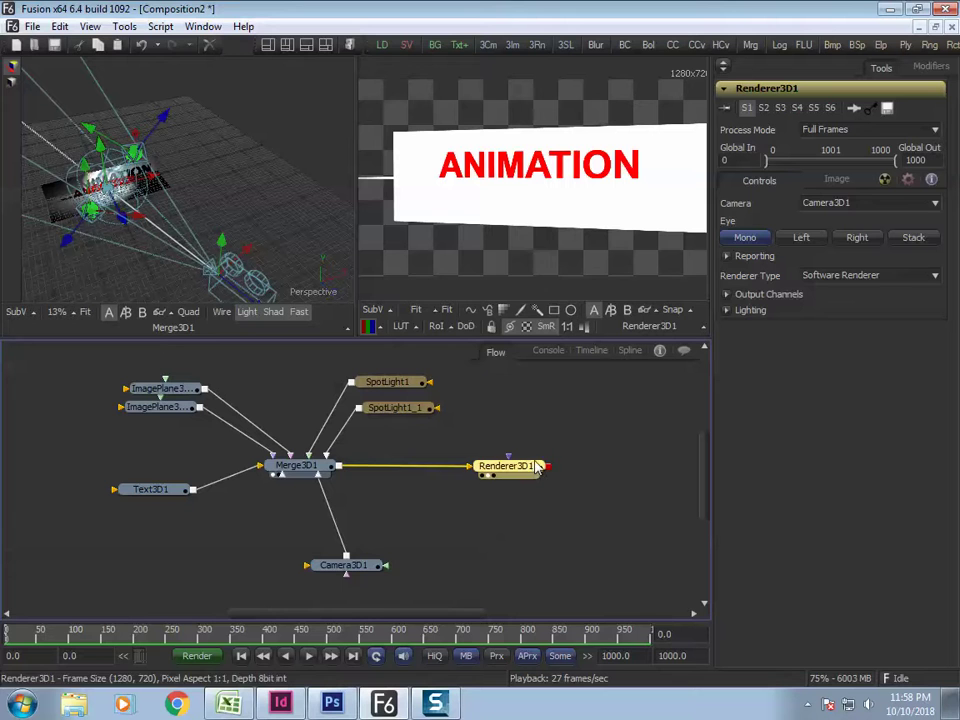
click(727, 312)
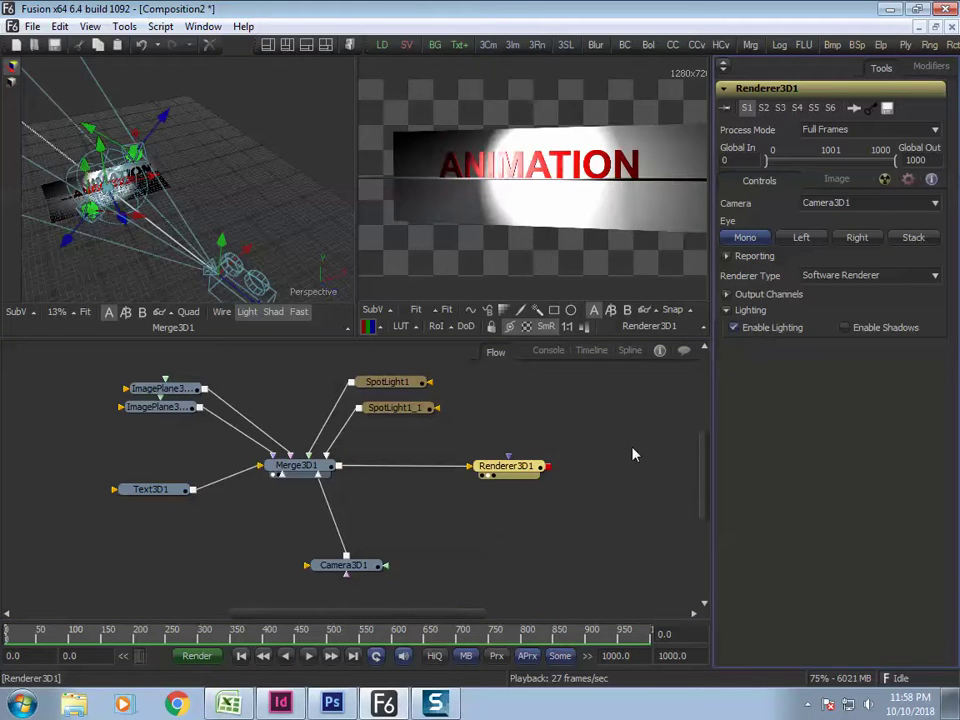
click(844, 328)
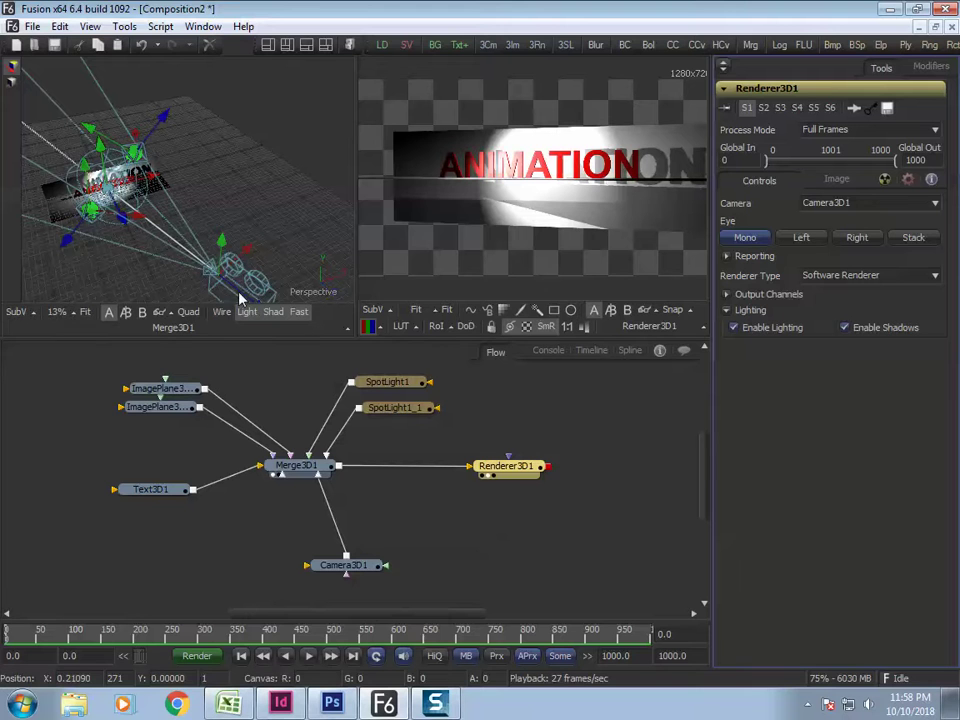
Move the camera in close to the text so the render shows the lettering at a steep angle
alt+middle_drag(201, 294, 298, 291)
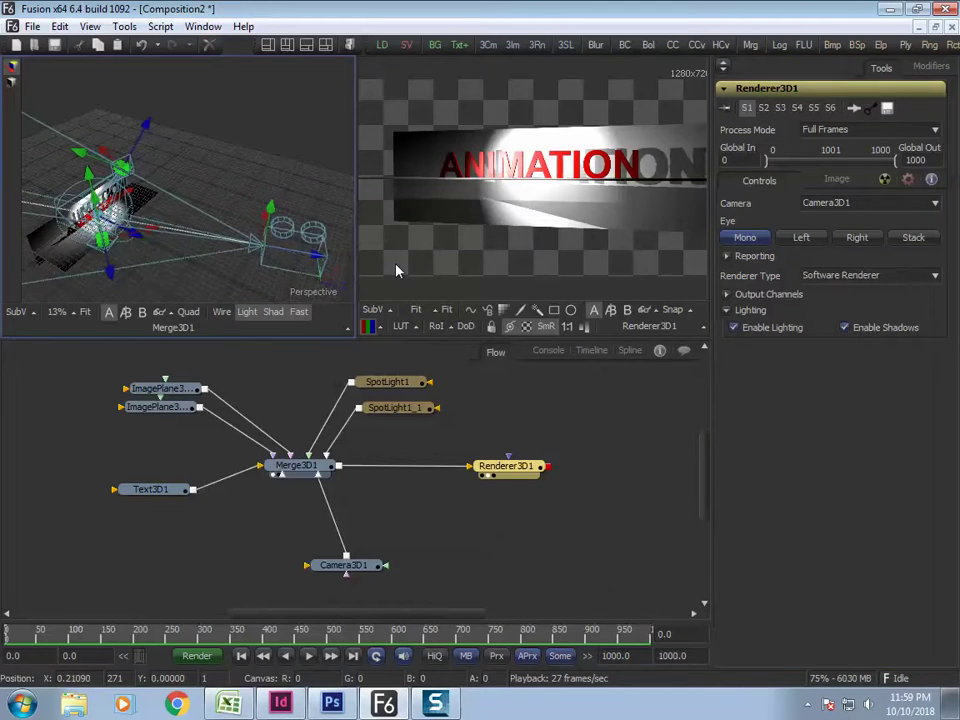
key(F4)
key(F4)
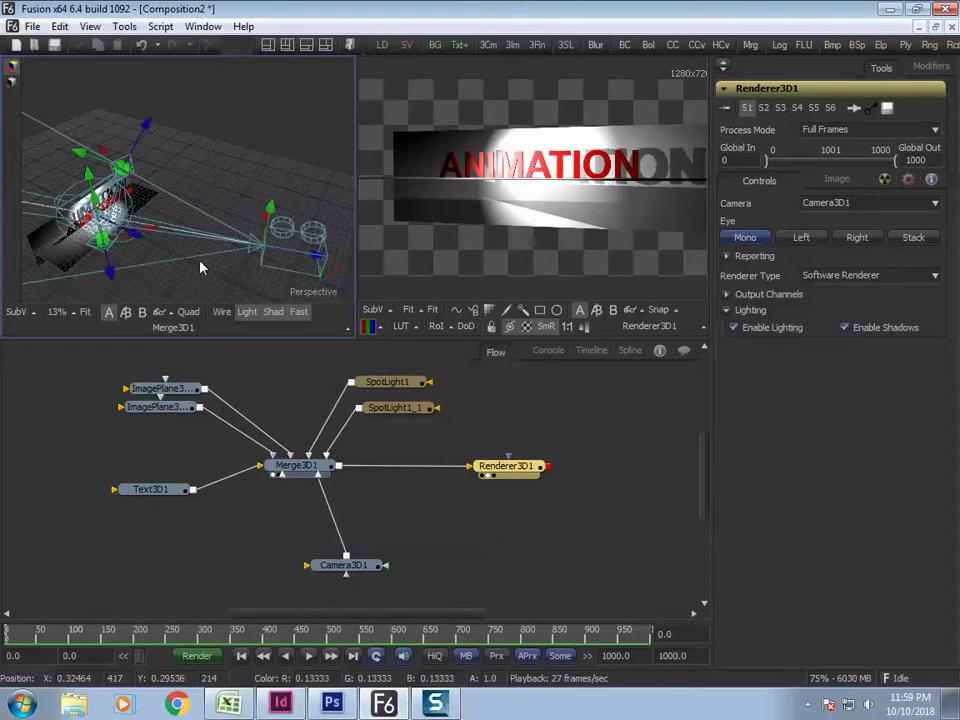
alt+middle_drag(184, 287, 272, 237)
drag(270, 234, 165, 195)
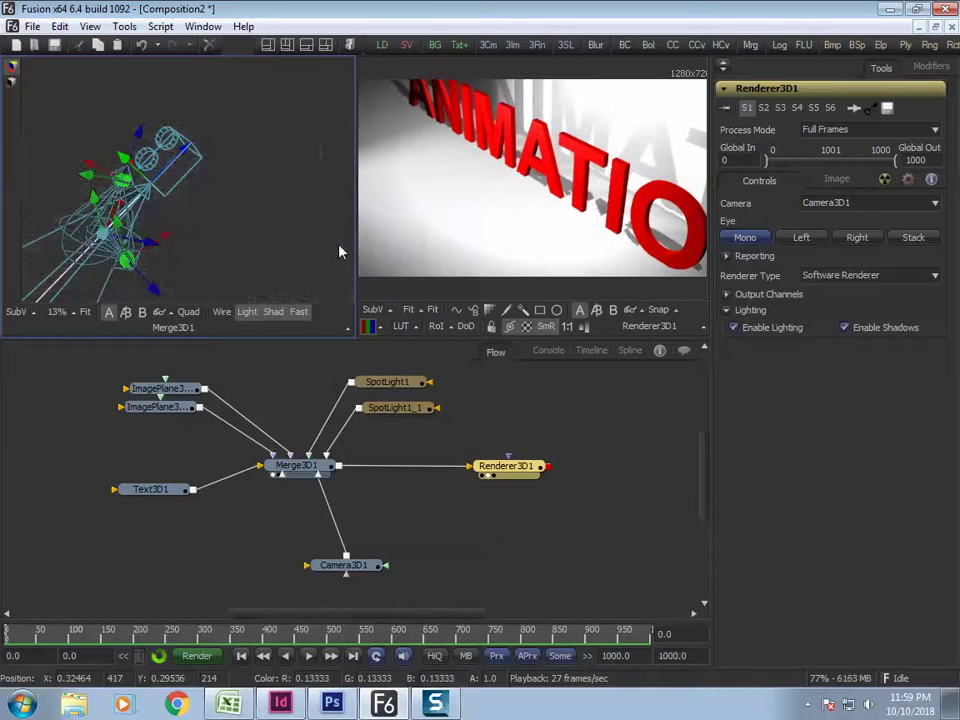
Examine the shadow edges of the rendered text in the enlarged viewer
key(F4)
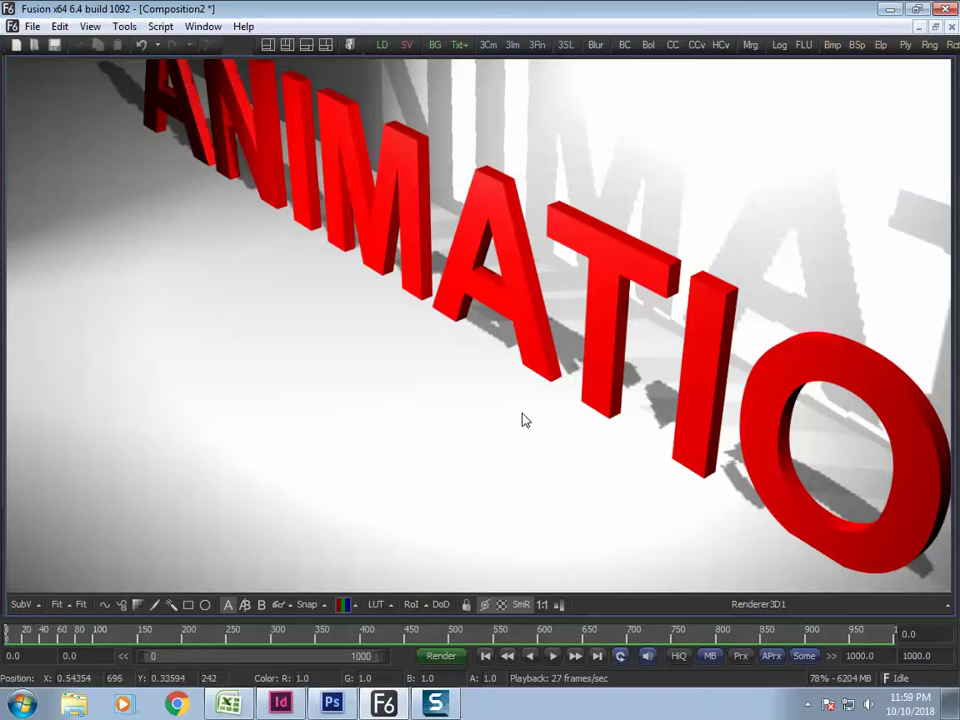
key(F4)
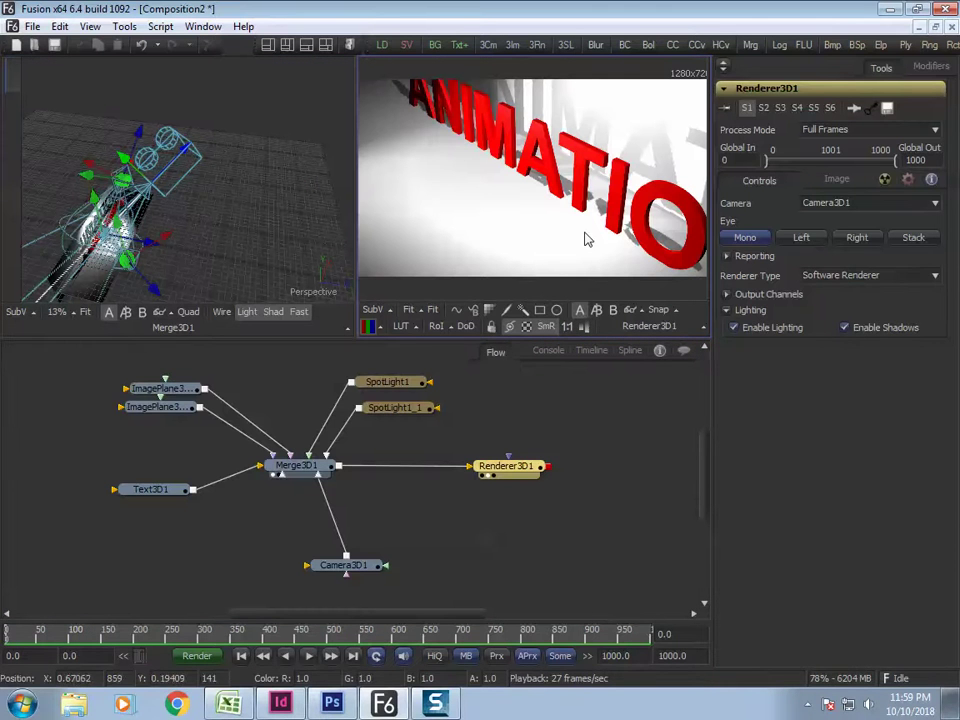
key(F4)
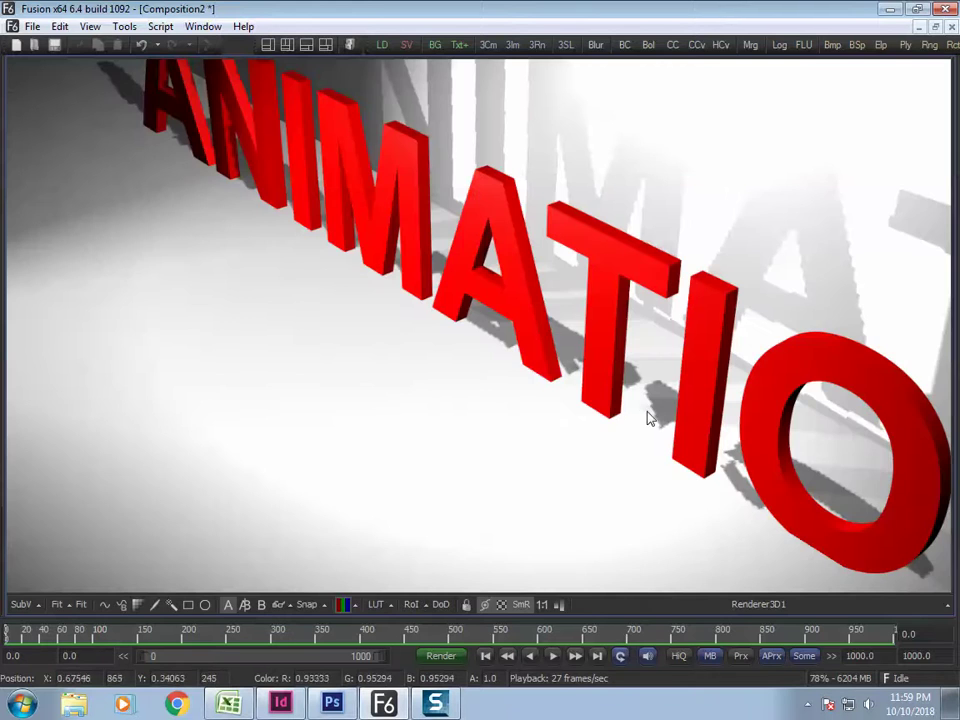
key(F4)
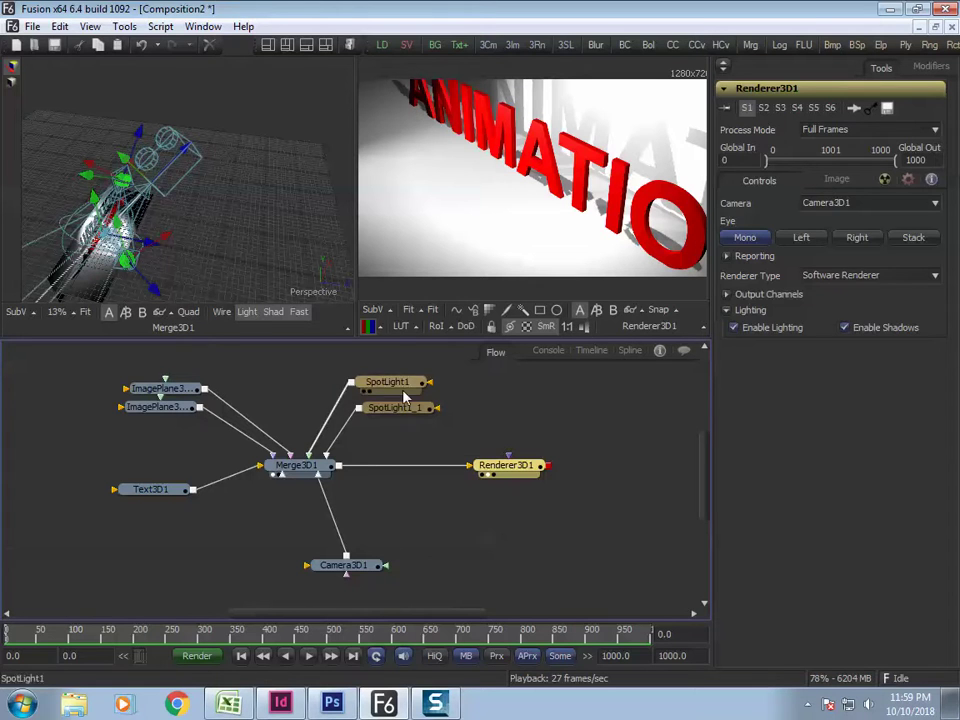
Raise the shadow map size of SpotLight1_1 to about 5918
click(378, 382)
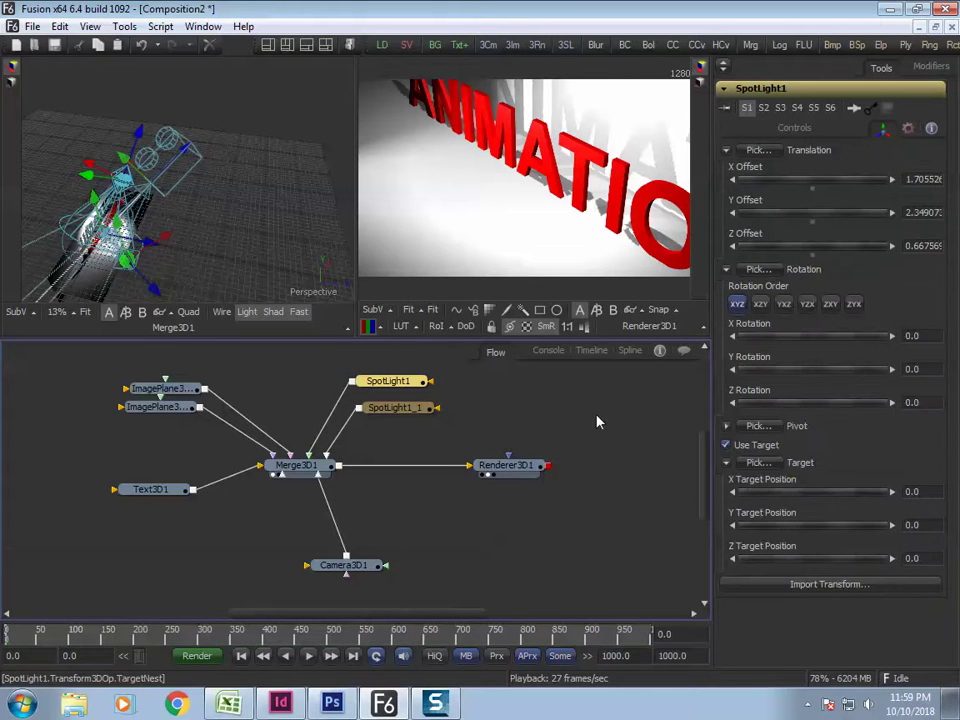
click(412, 408)
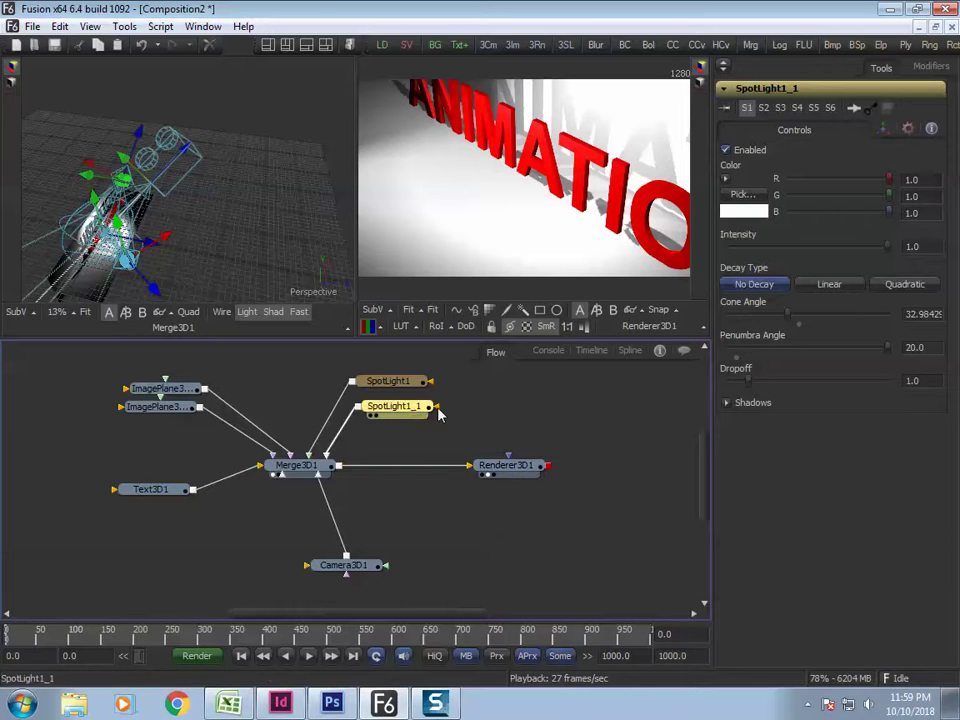
click(728, 402)
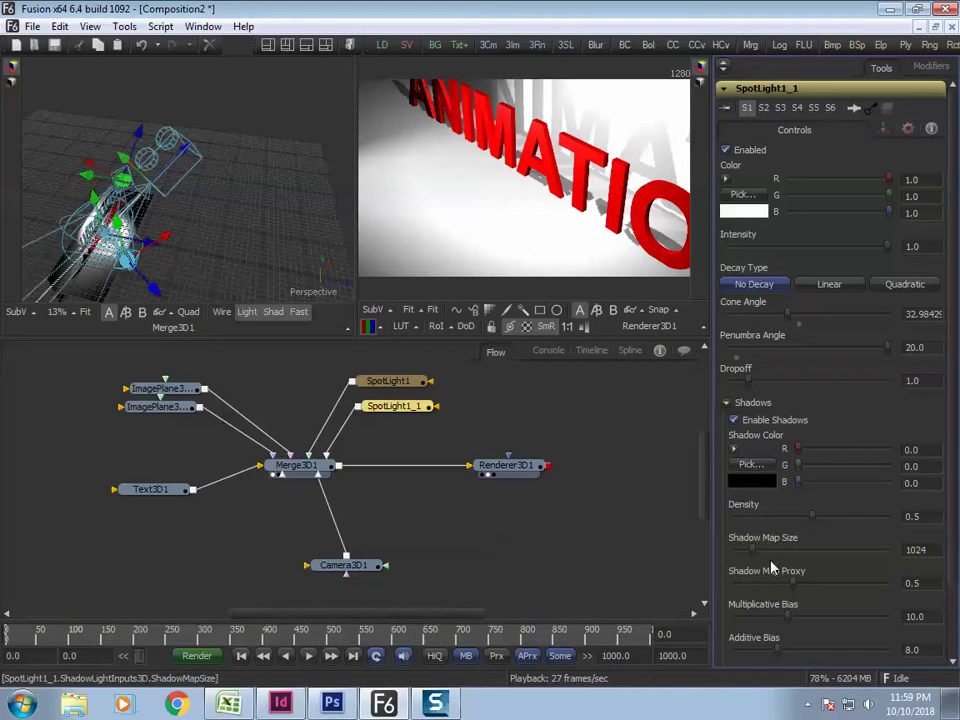
scroll(540, 250, up, 2)
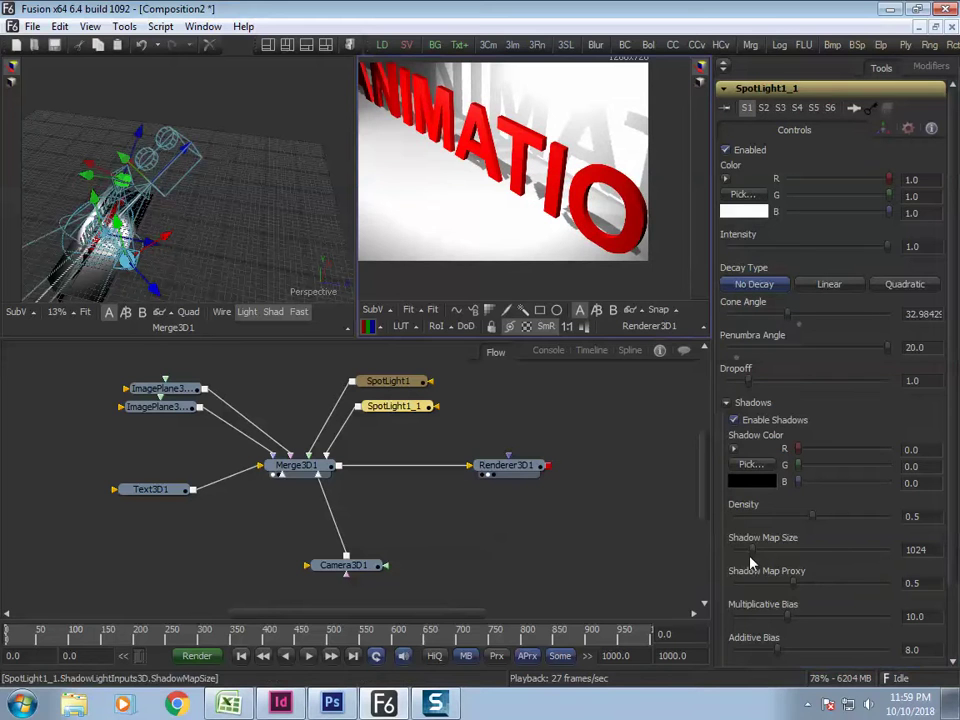
drag(757, 553, 822, 557)
click(829, 548)
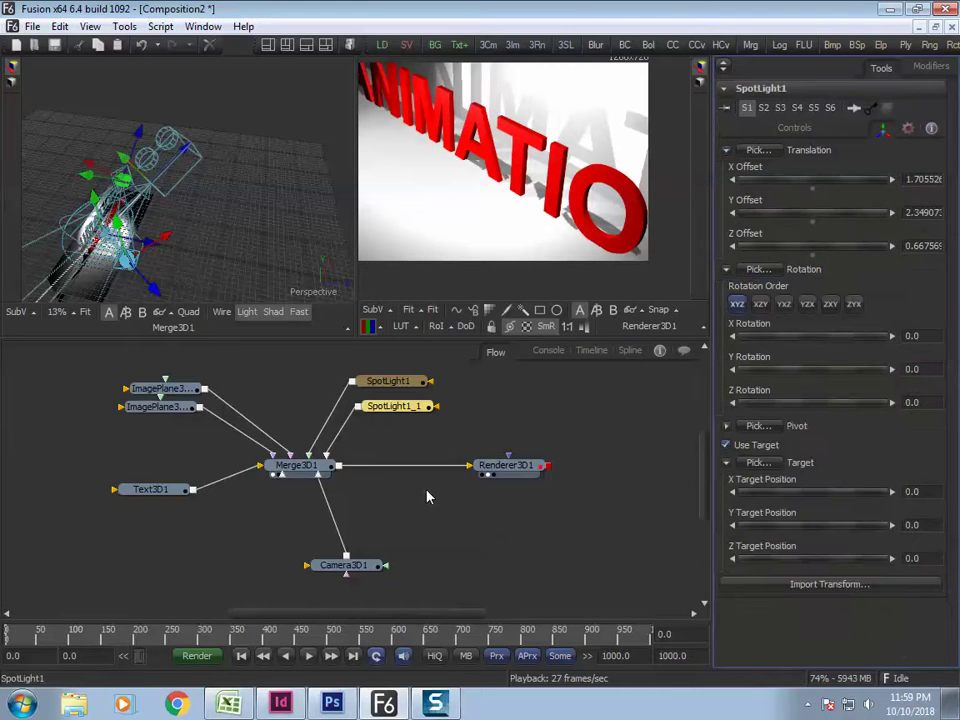
Move the SpotLight1_1 node slightly away from SpotLight1 and set its shadow map size to 1080
drag(395, 406, 397, 417)
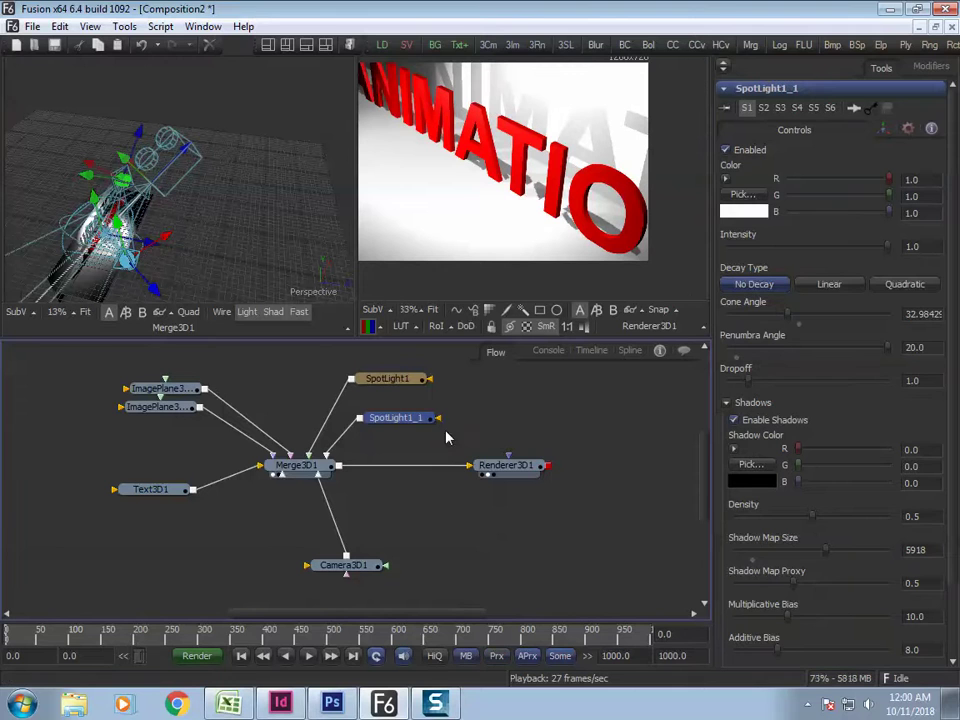
click(908, 549)
text(1080)
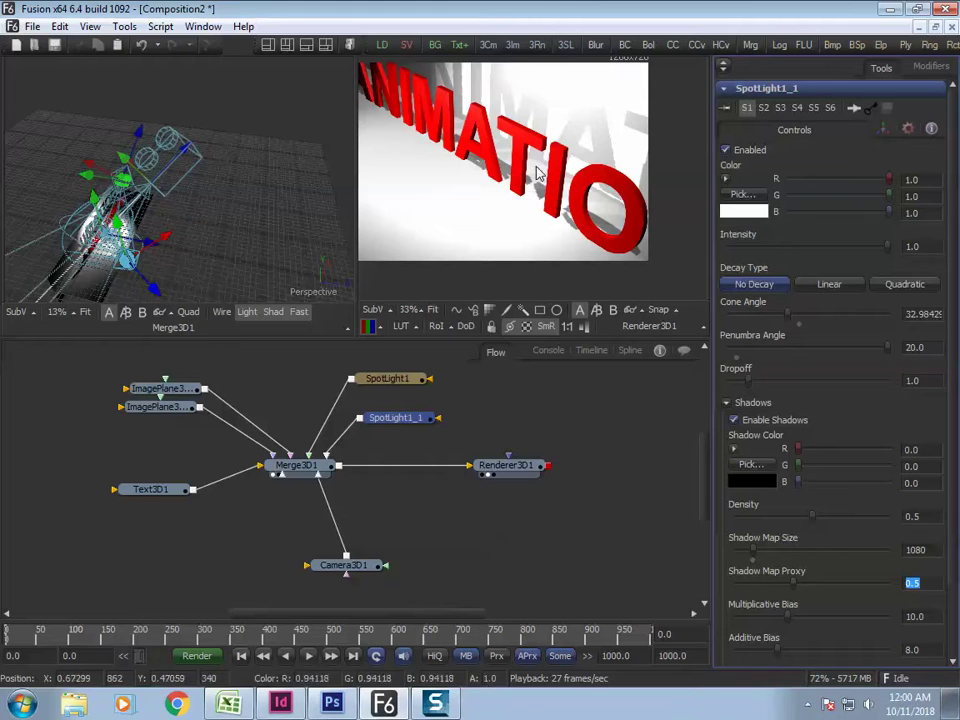
Set the shadow map size of SpotLight1 to 3000 and check the shadows in the enlarged render
click(412, 379)
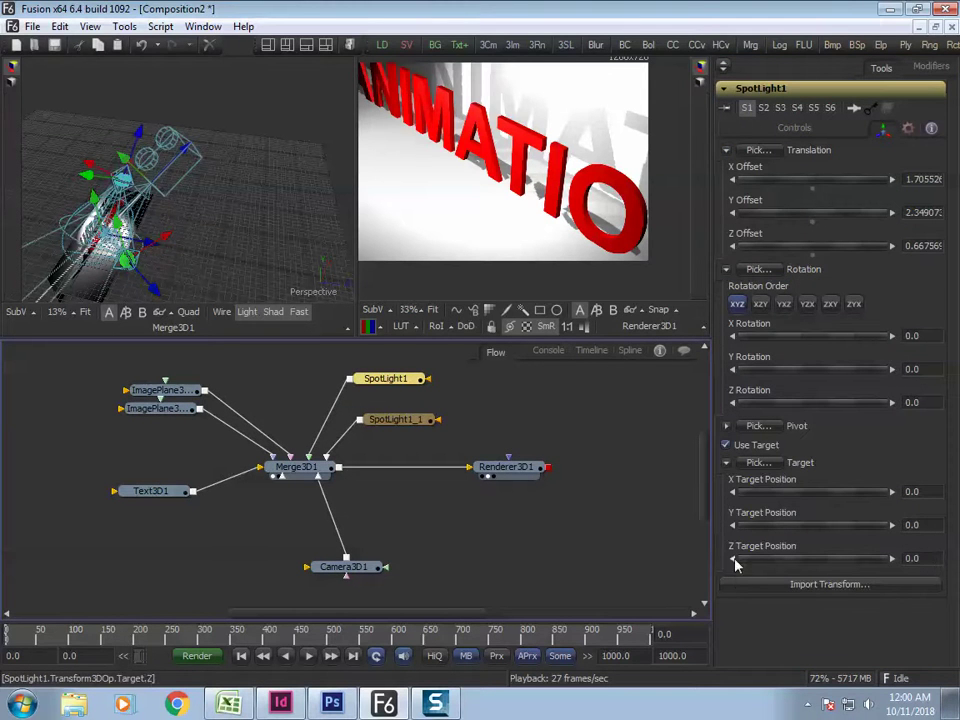
click(785, 130)
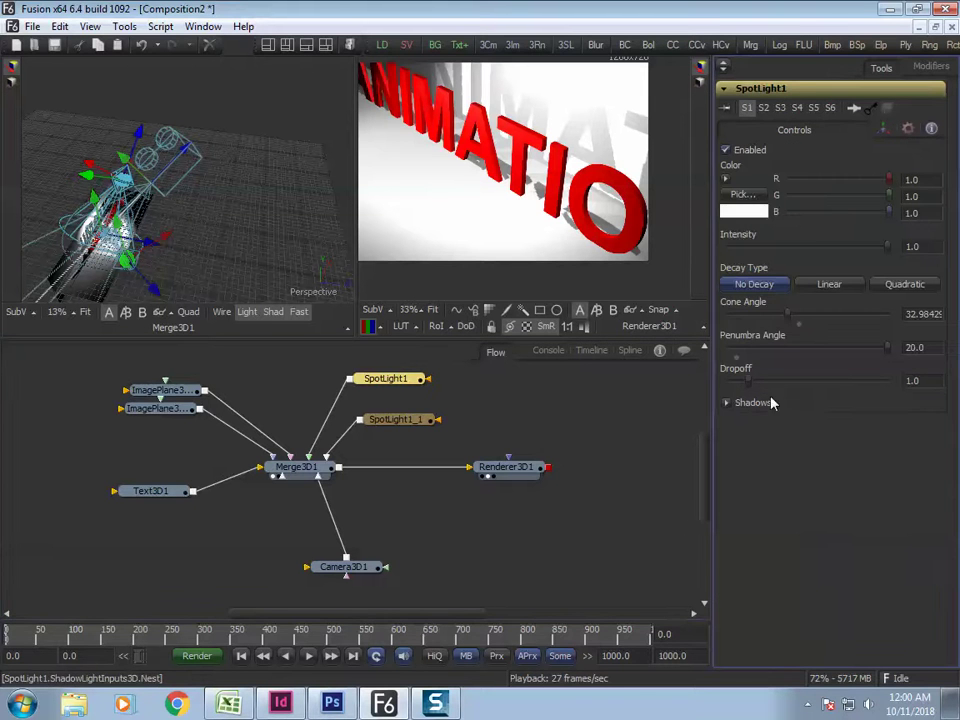
click(727, 403)
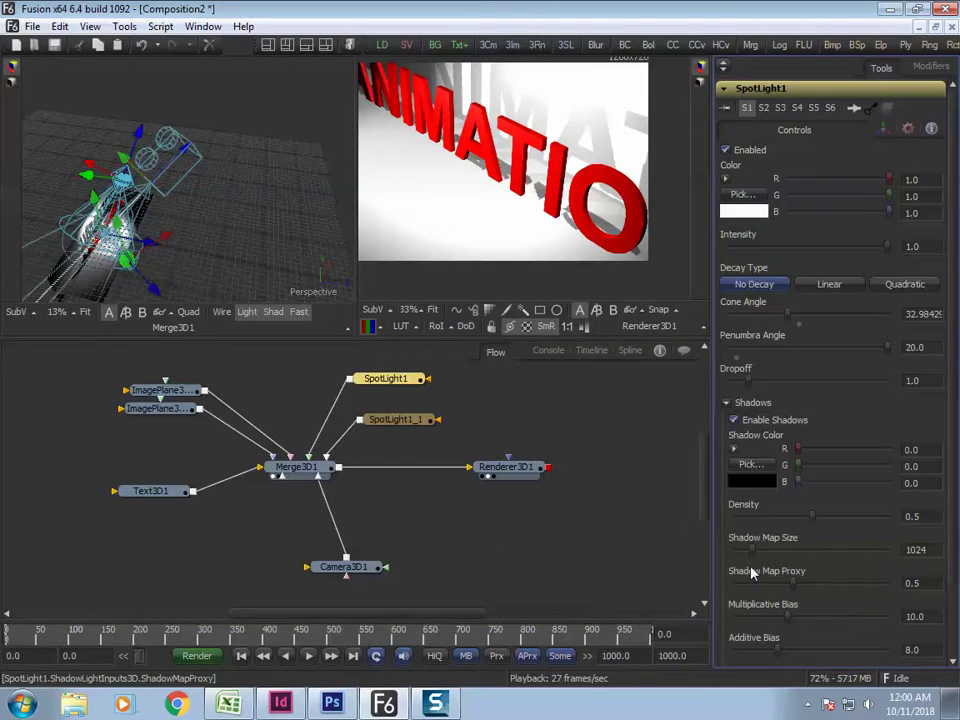
text(3000)
key(Tab)
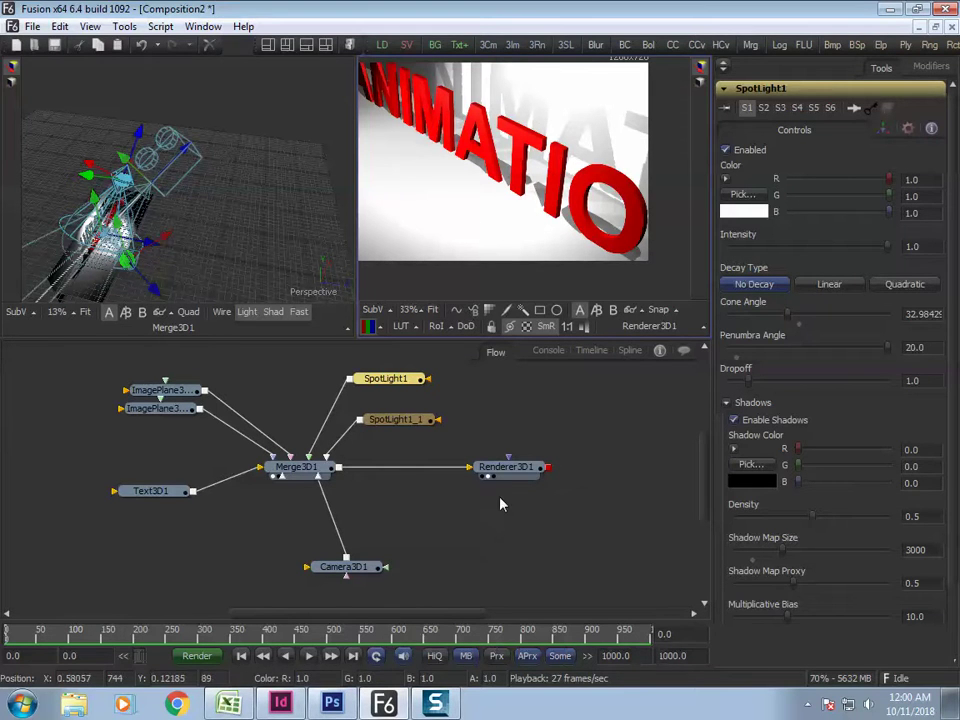
key(F4)
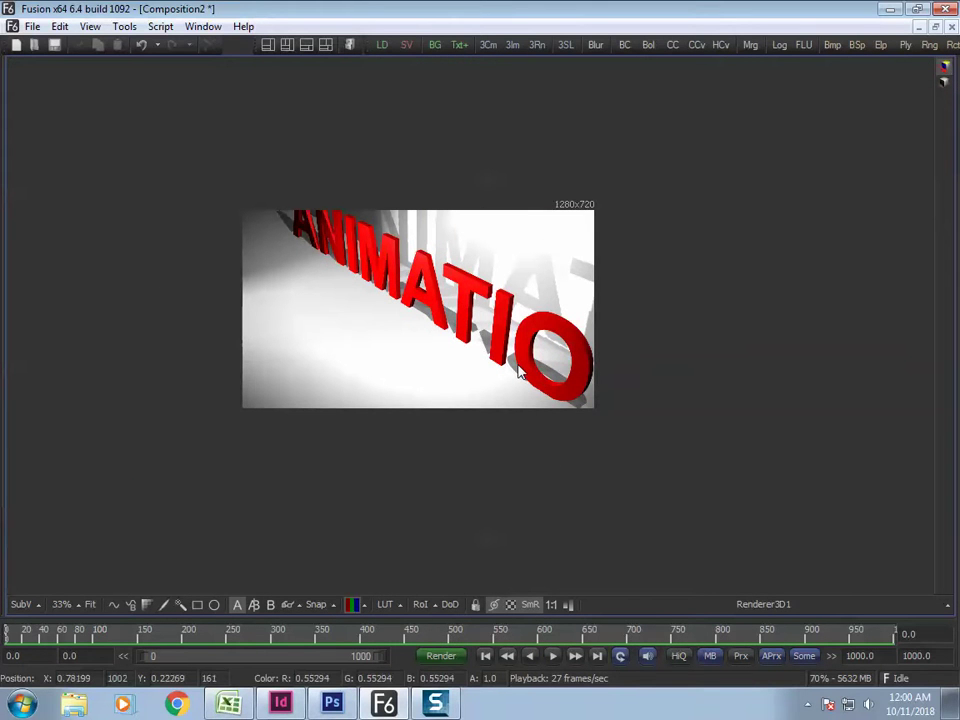
key(F4)
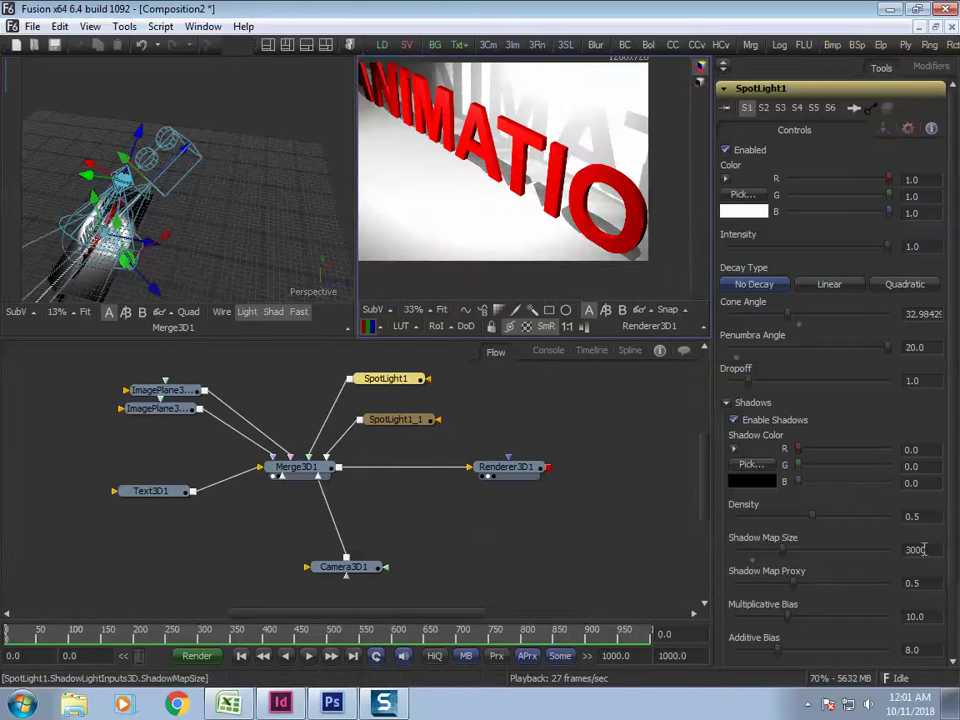
Set the shadow map size of SpotLight1 to 1080 and check the same setting on SpotLight1_1
click(876, 554)
text(1080)
key(Return)
click(397, 419)
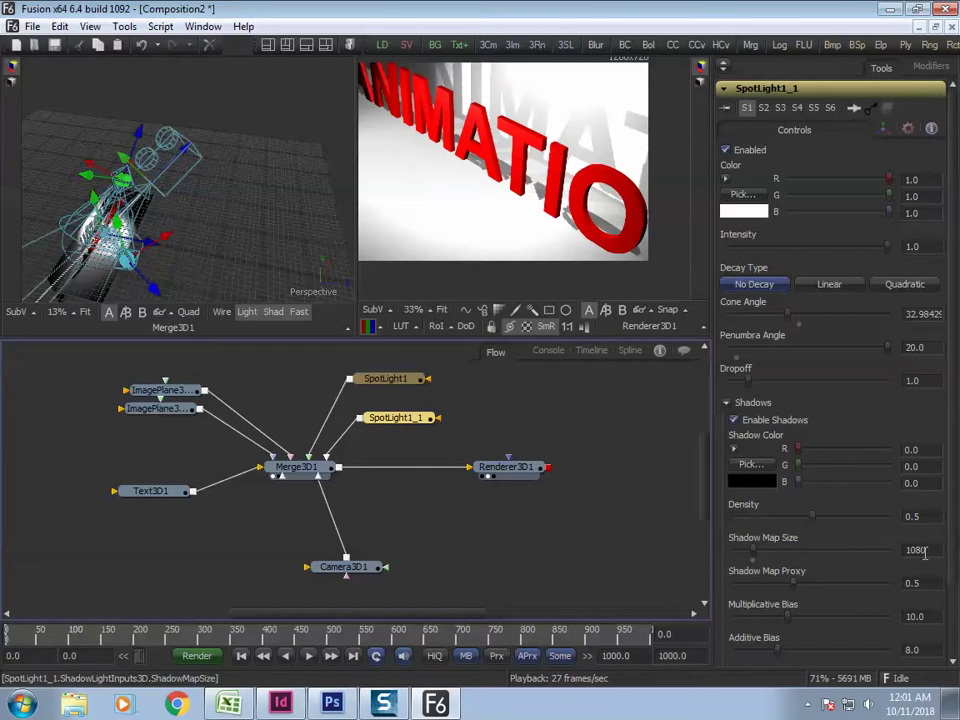
click(489, 429)
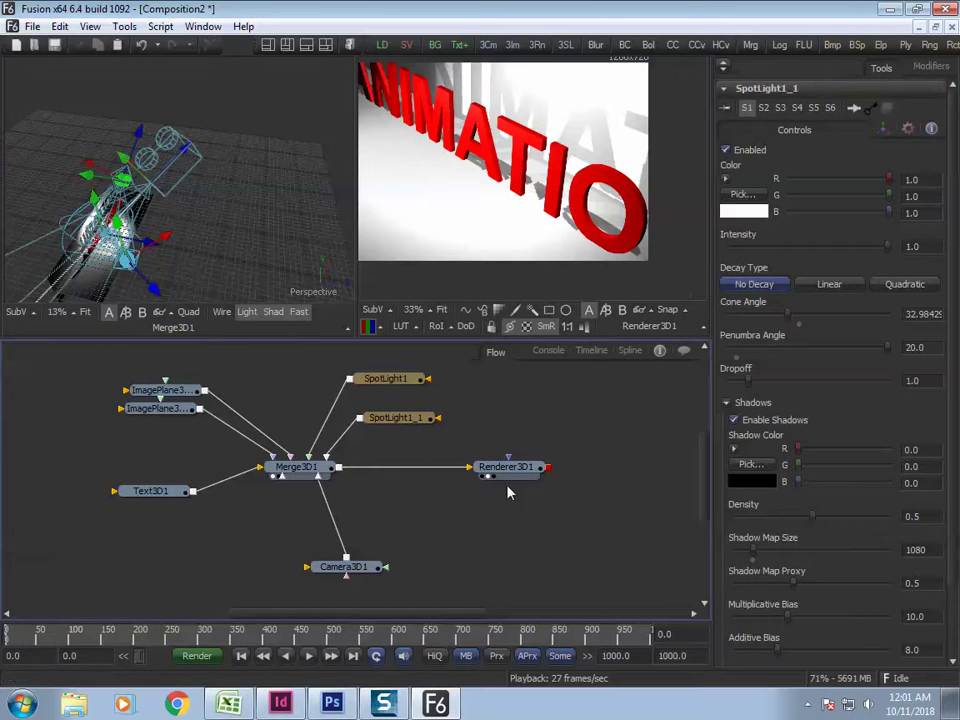
Inspect the enlarged render, and pull the camera back from the text for a wider view reaching the planes' far end
key(F4)
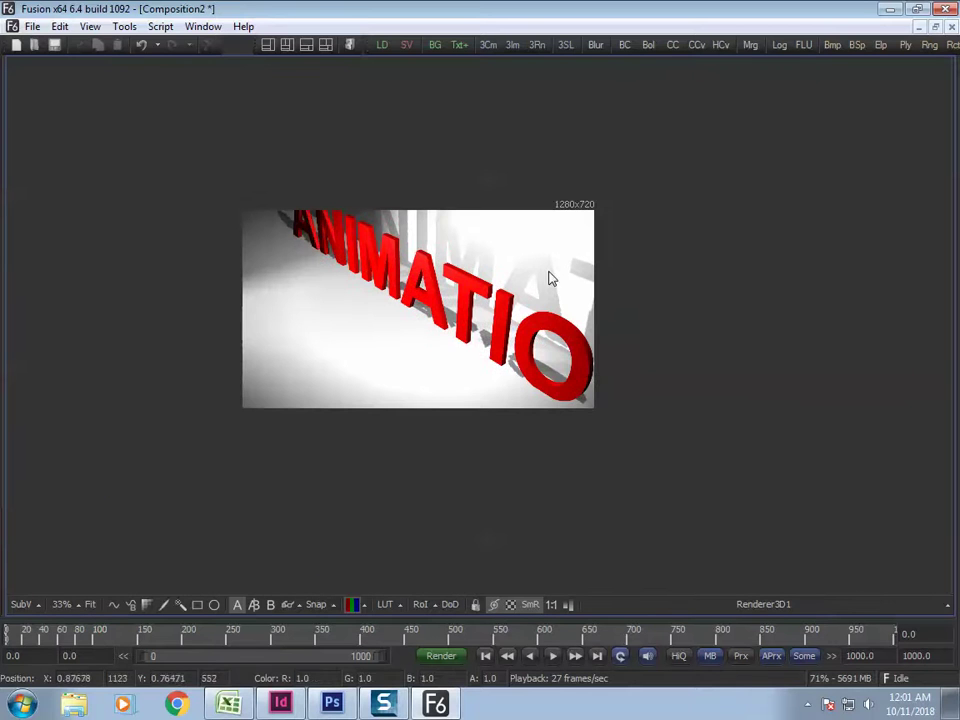
scroll(594, 321, up, 3)
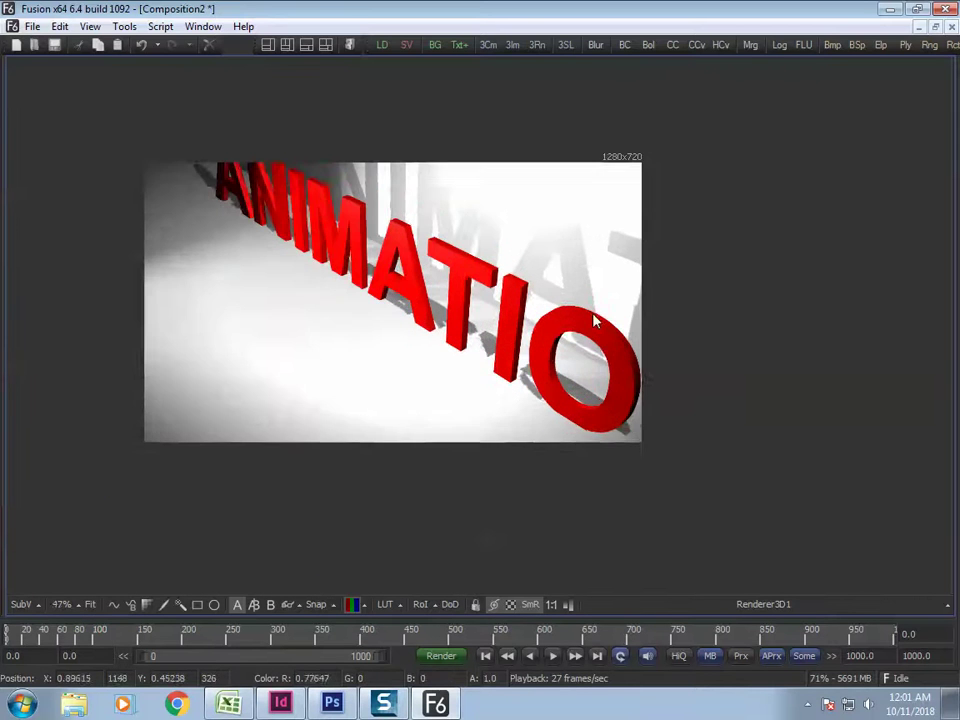
scroll(594, 321, down, 1)
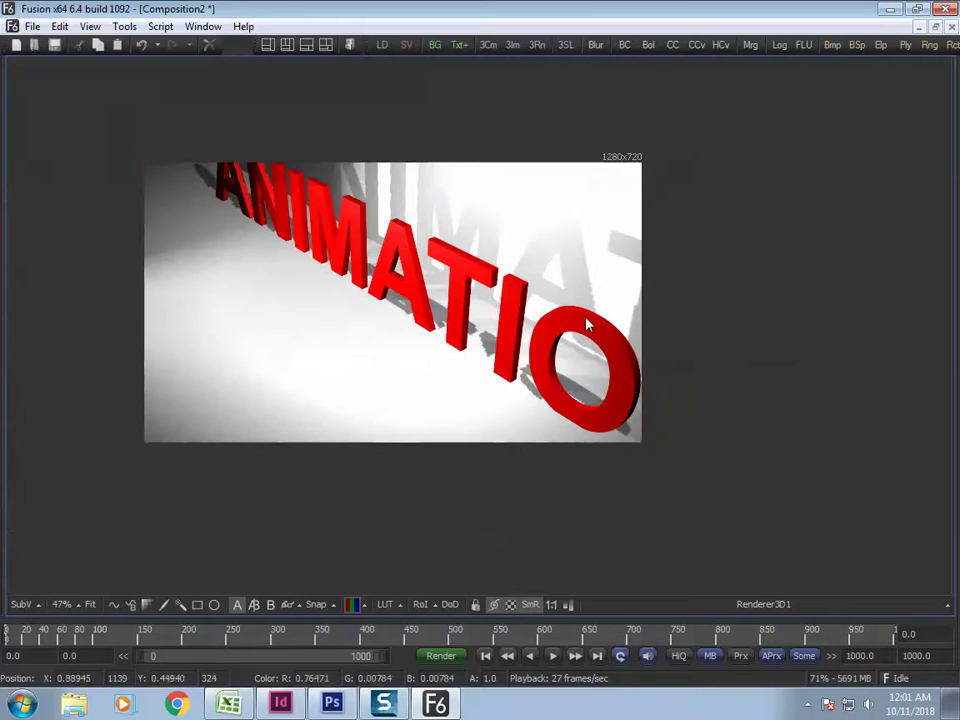
key(F4)
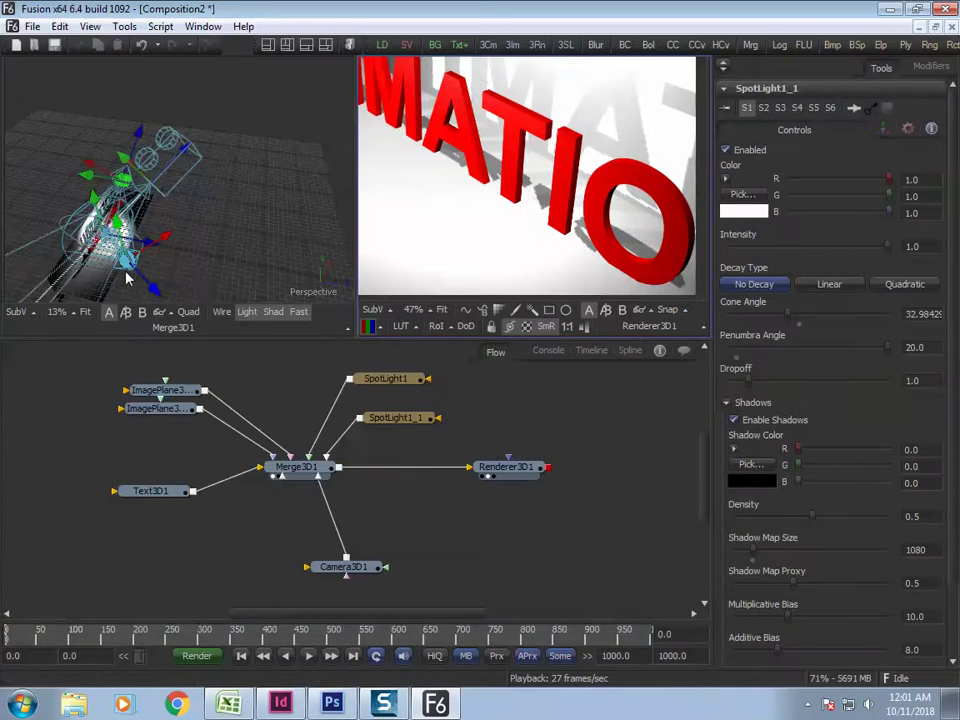
drag(112, 215, 510, 199)
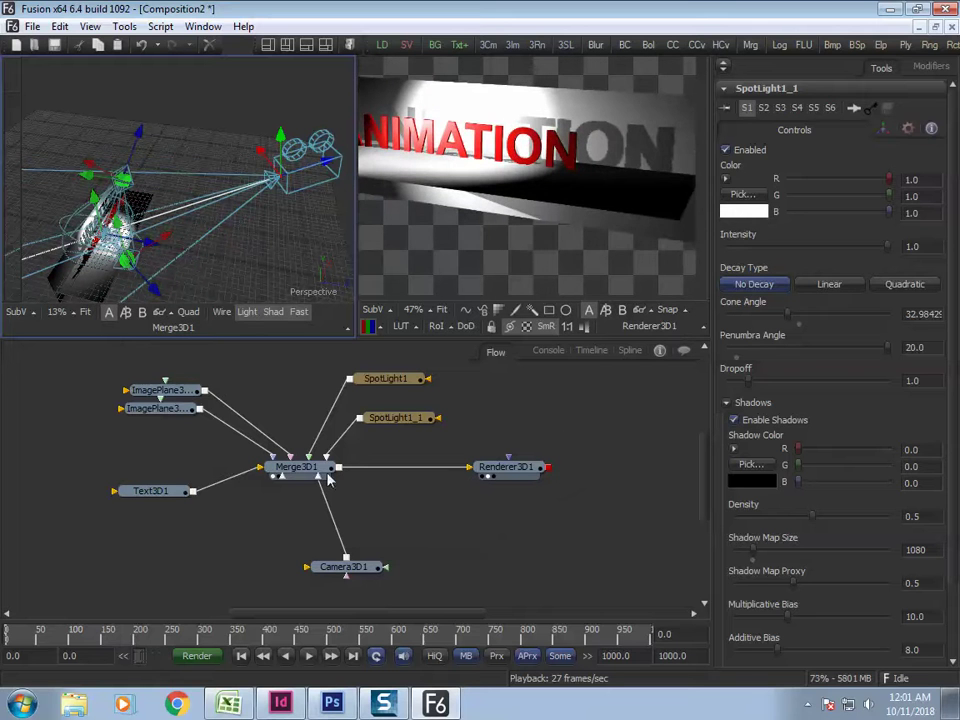
Scale the floor plane ImagePlane3D1_1 to 10 in X and 20 in Y
click(169, 414)
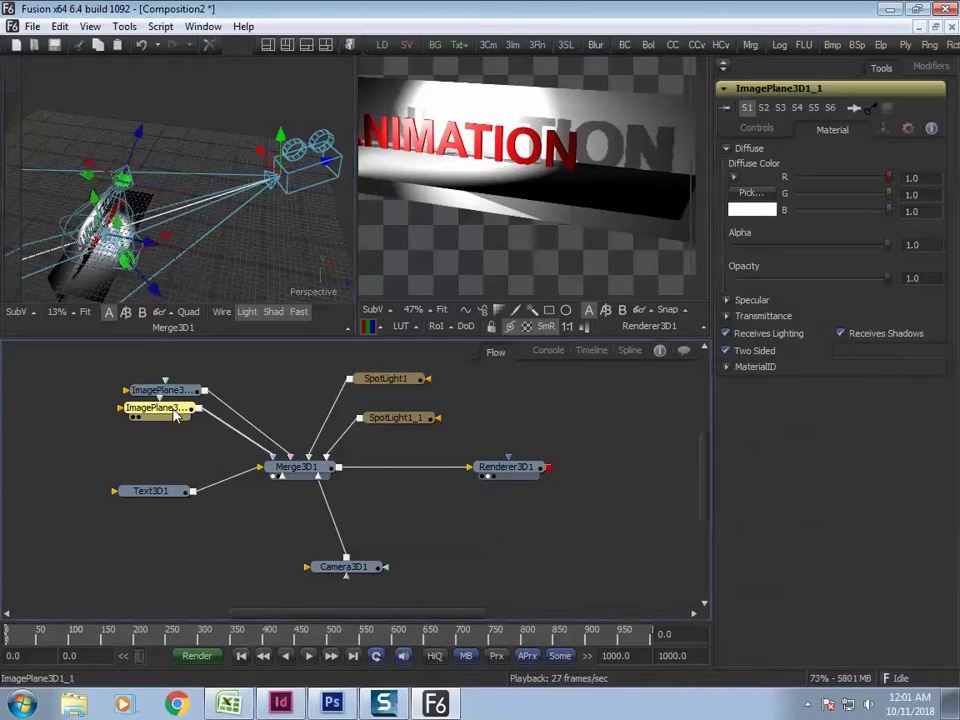
click(883, 128)
click(912, 488)
text(20)
key(Tab)
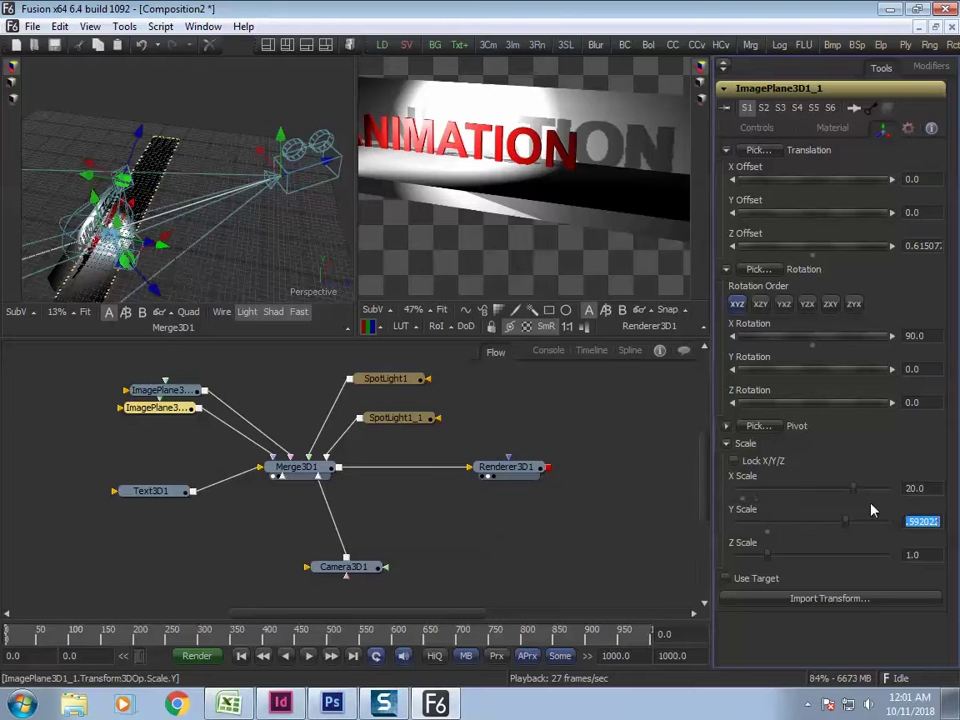
click(926, 489)
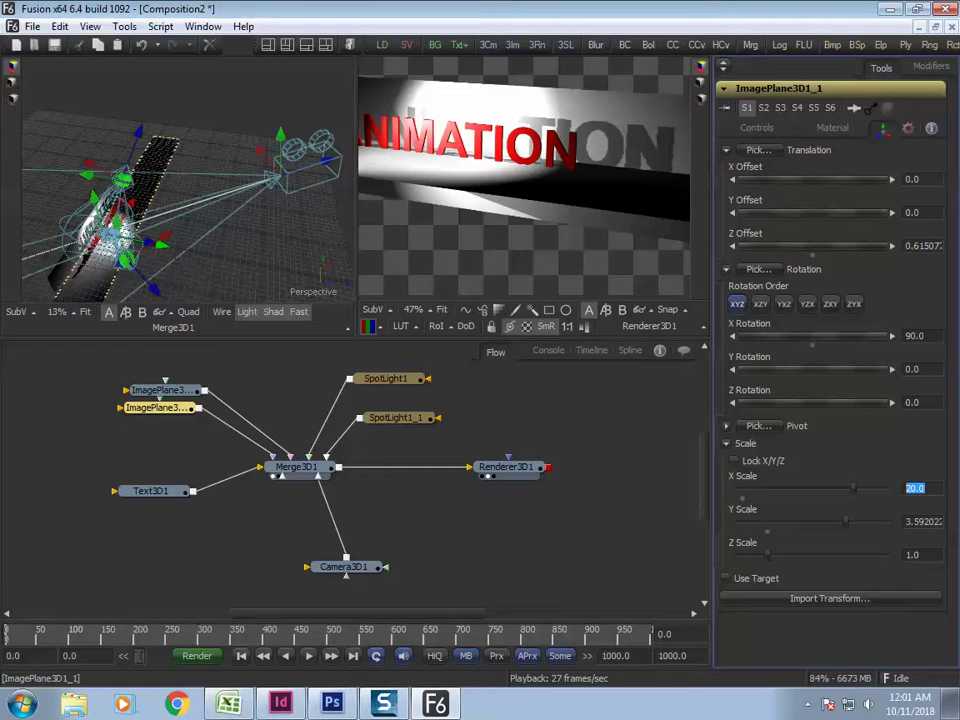
text(10)
key(Tab)
text(20)
key(Tab)
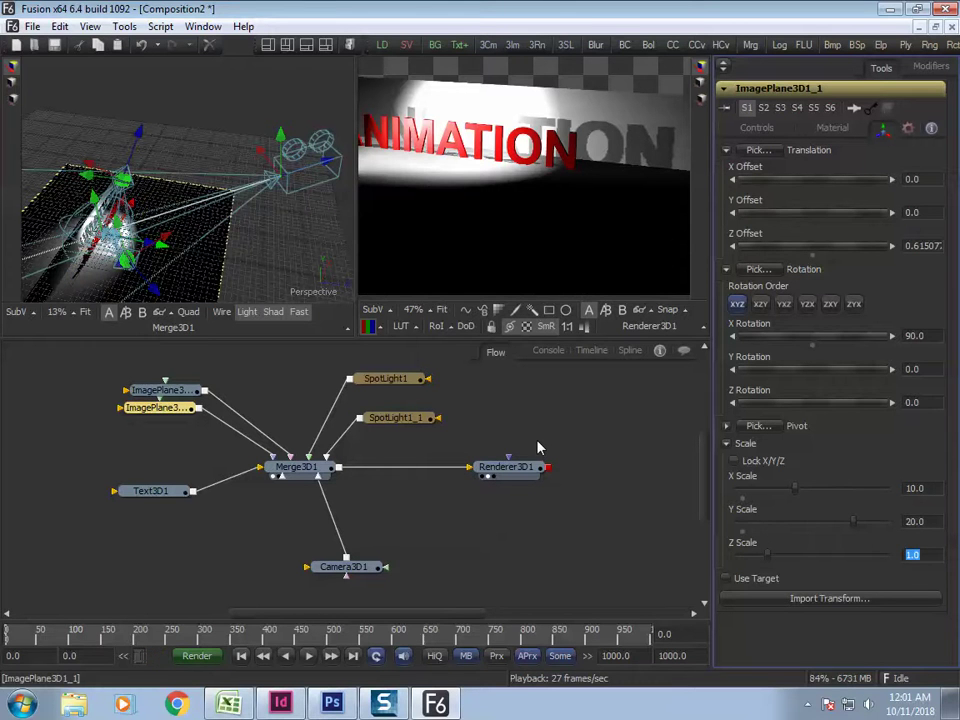
Scale the wall plane ImagePlane3D1 to 10 in X and 20 in Y
click(175, 391)
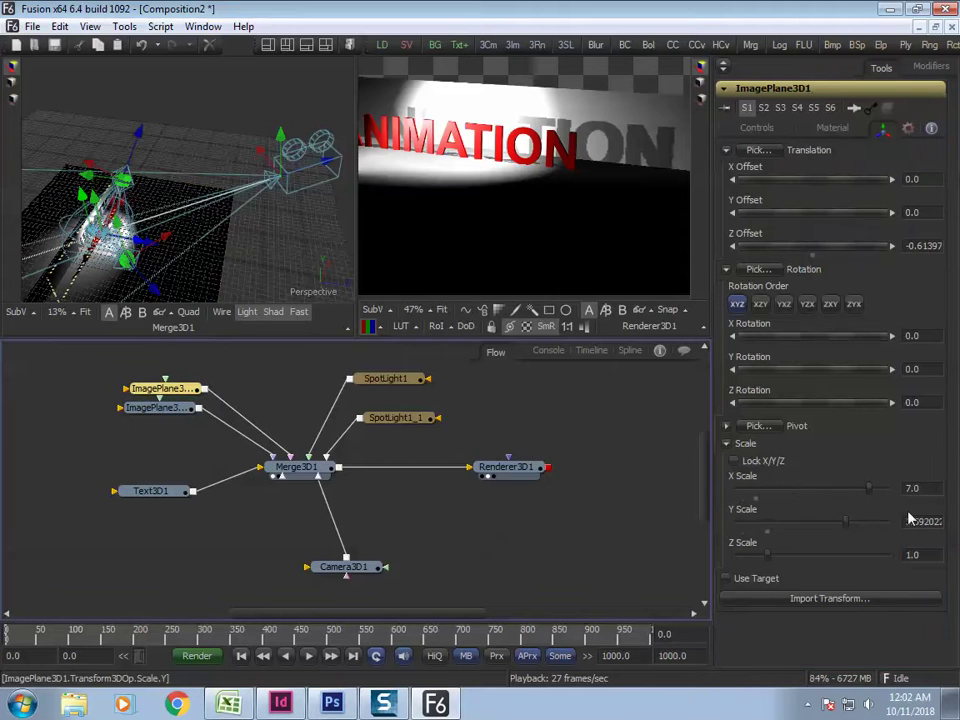
click(922, 489)
text(10)
key(Tab)
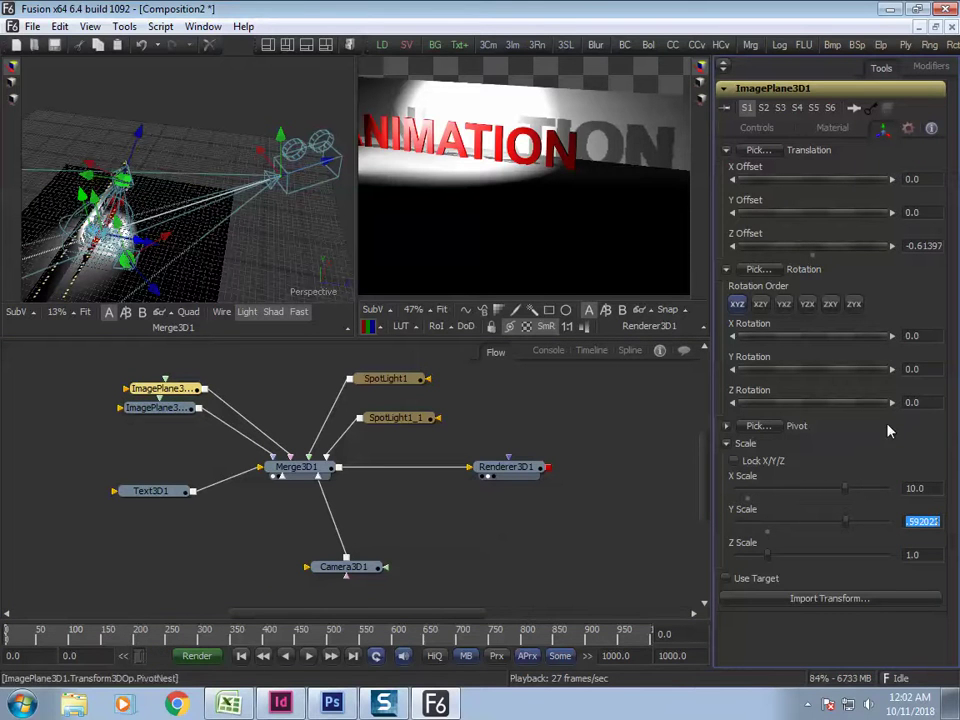
text(20)
key(Tab)
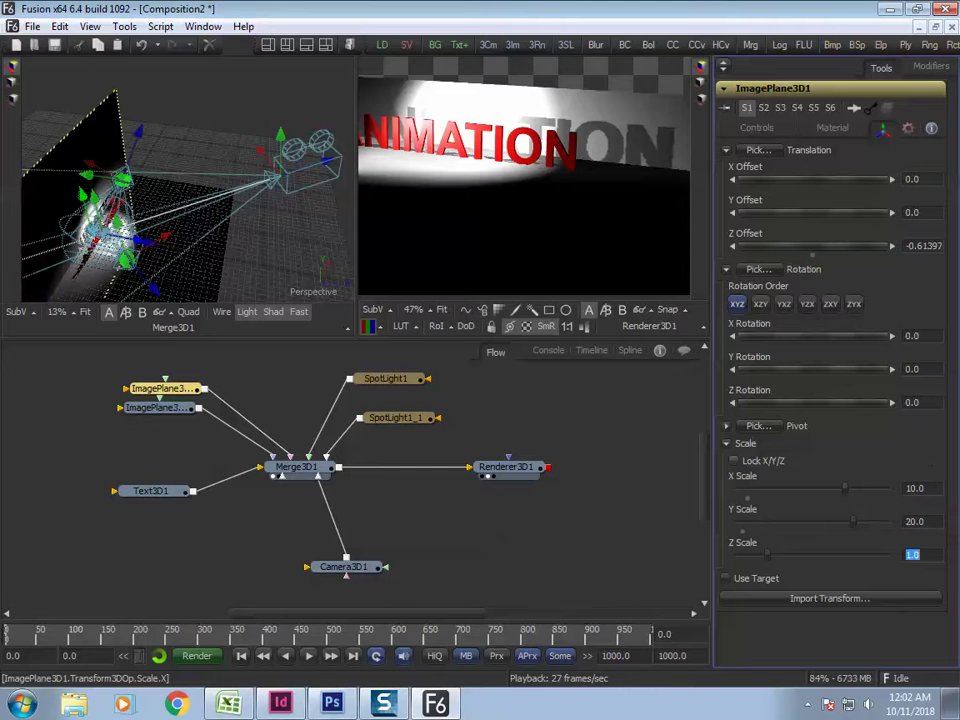
key(Return)
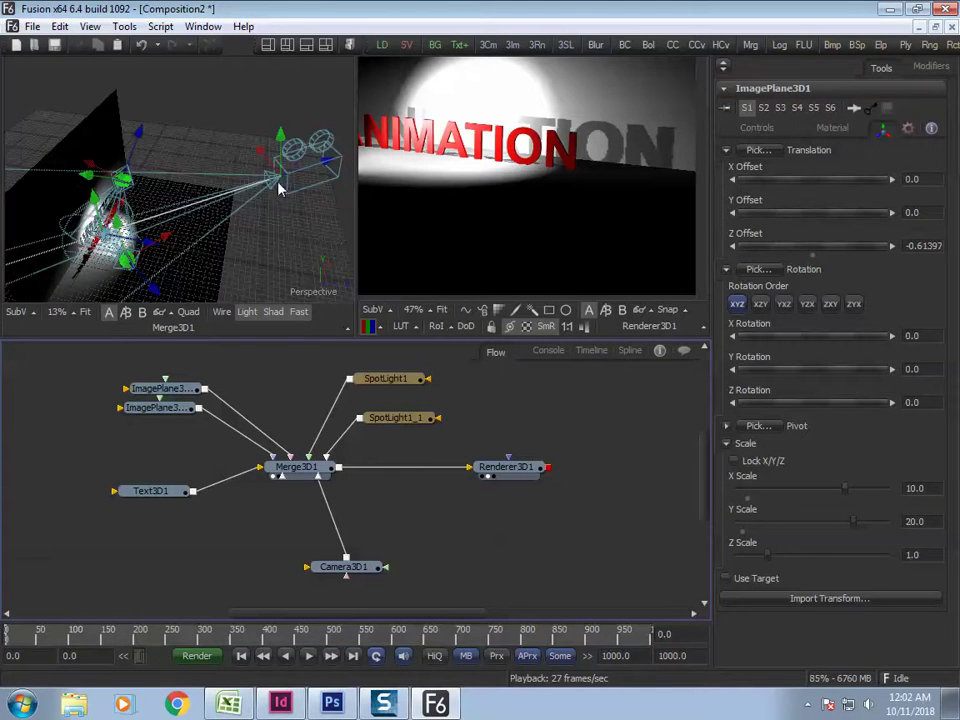
Move the camera to about X 5.41, Y 4.11, Z 6.96, looking down on the text, and inspect the enlarged render
drag(278, 193, 250, 242)
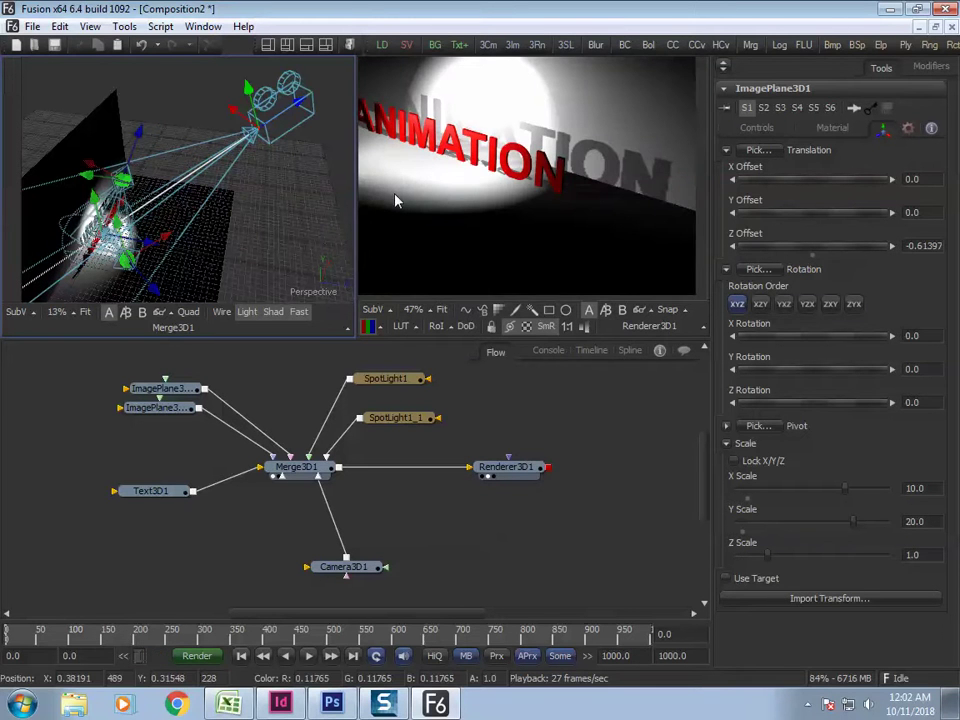
key(F4)
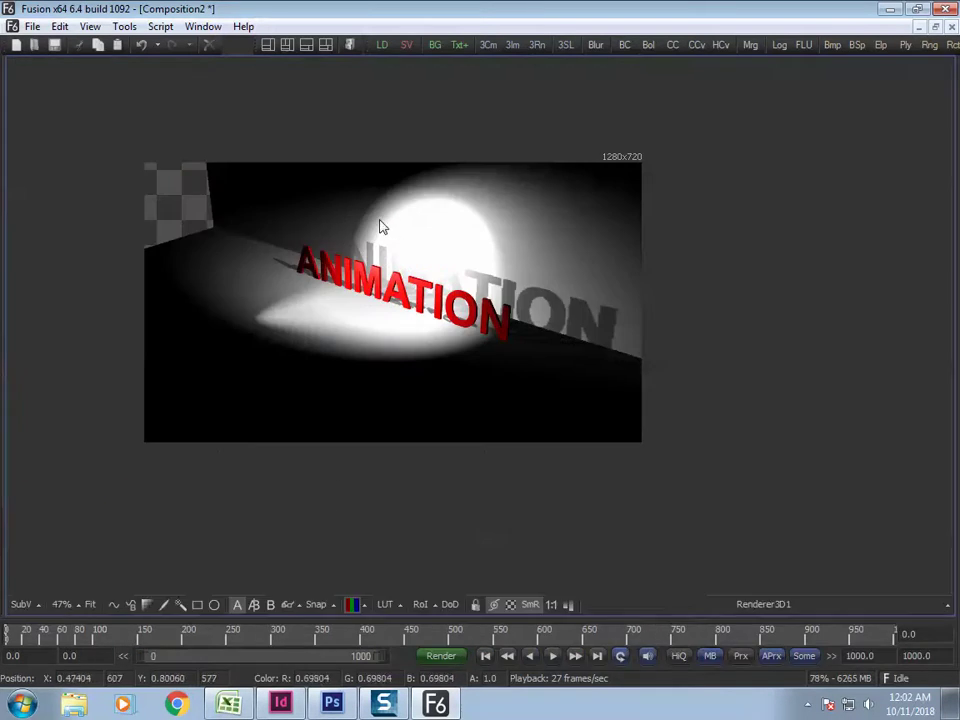
ctrl+scroll(362, 230, up, 4)
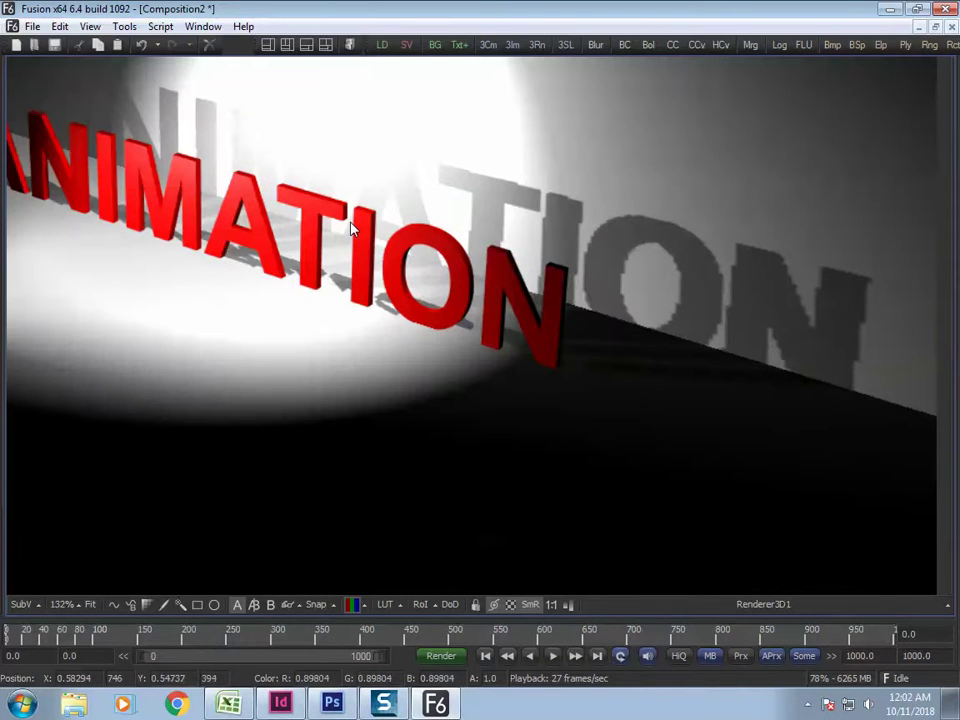
ctrl+scroll(350, 230, down, 1)
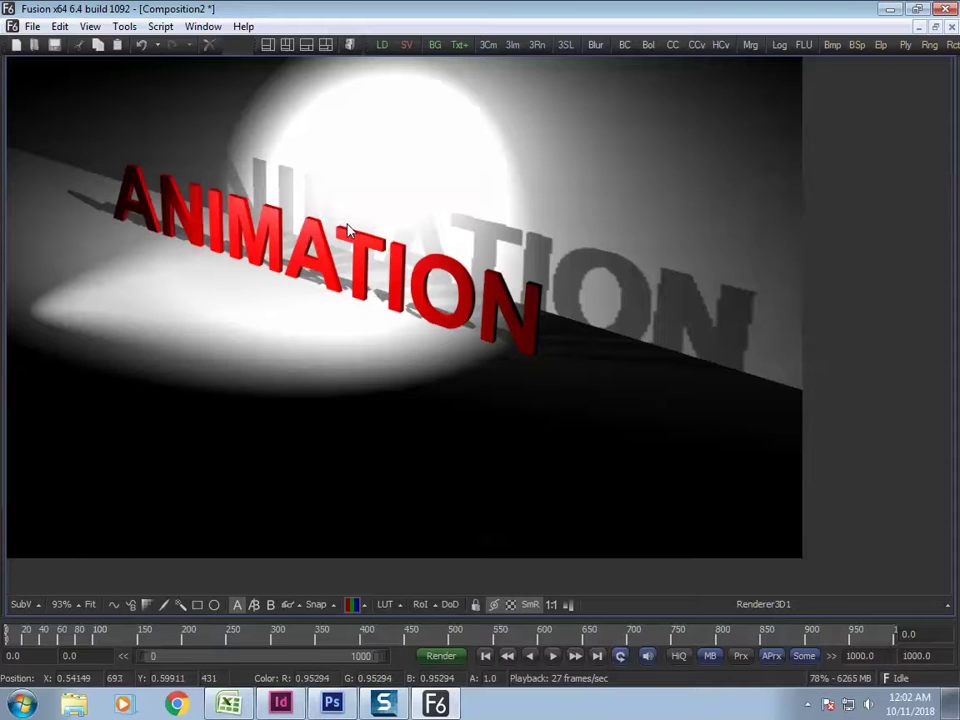
key(F4)
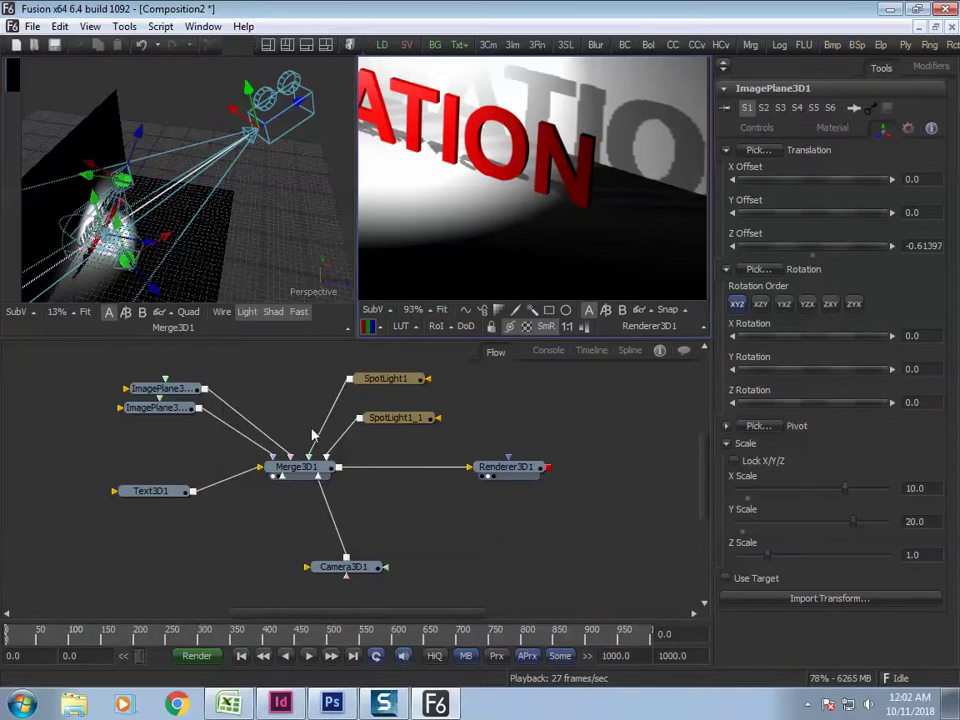
Check the 3D scene briefly in wireframe and turn off motion blur for the composition
click(388, 379)
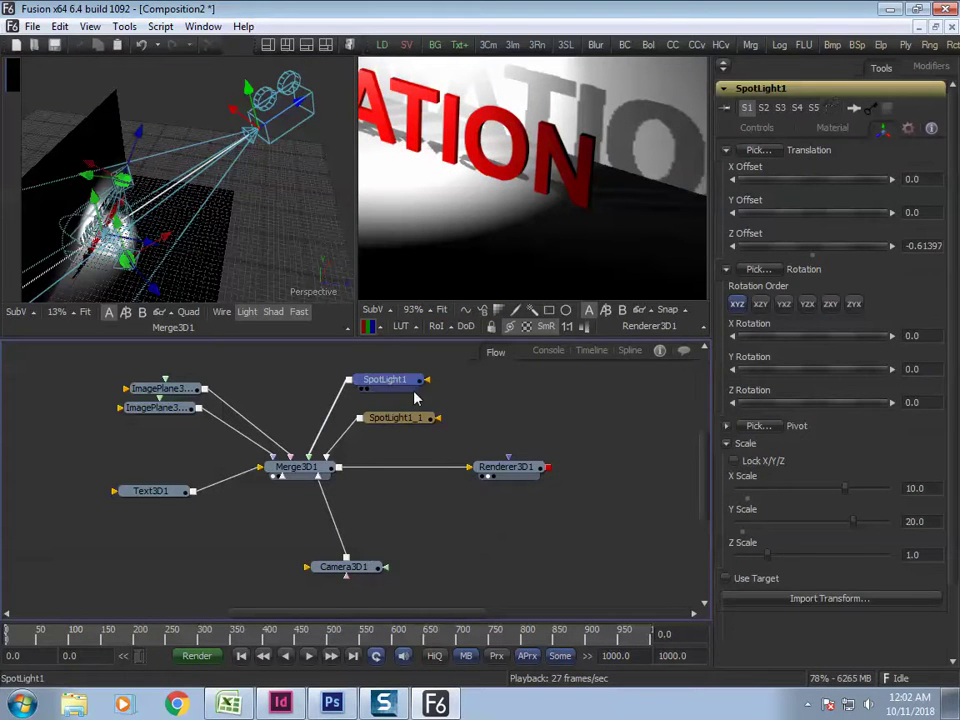
click(221, 313)
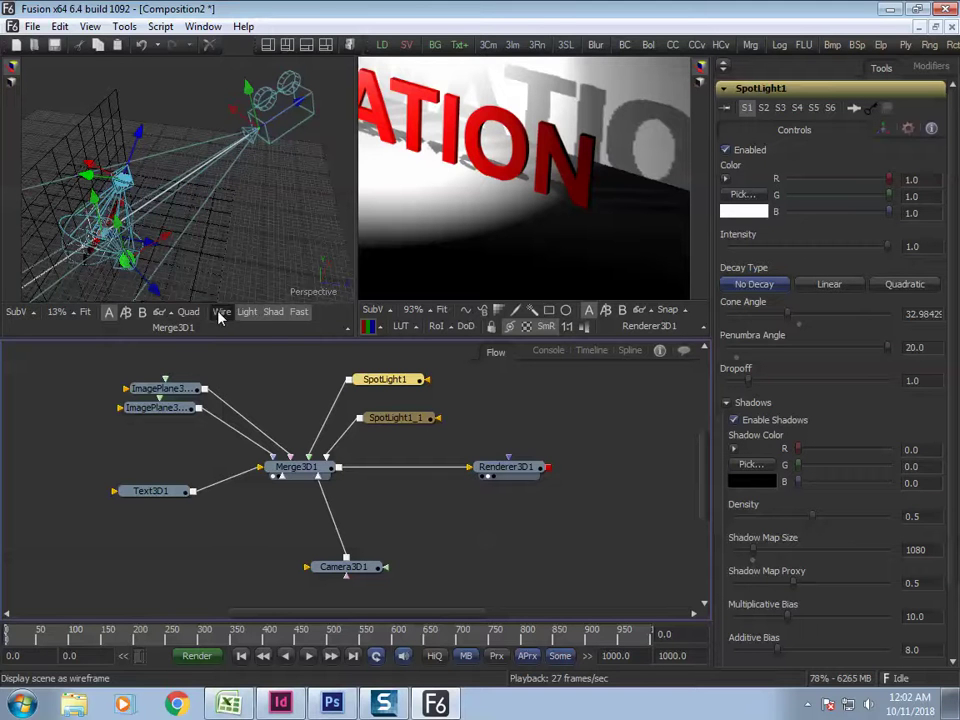
click(221, 313)
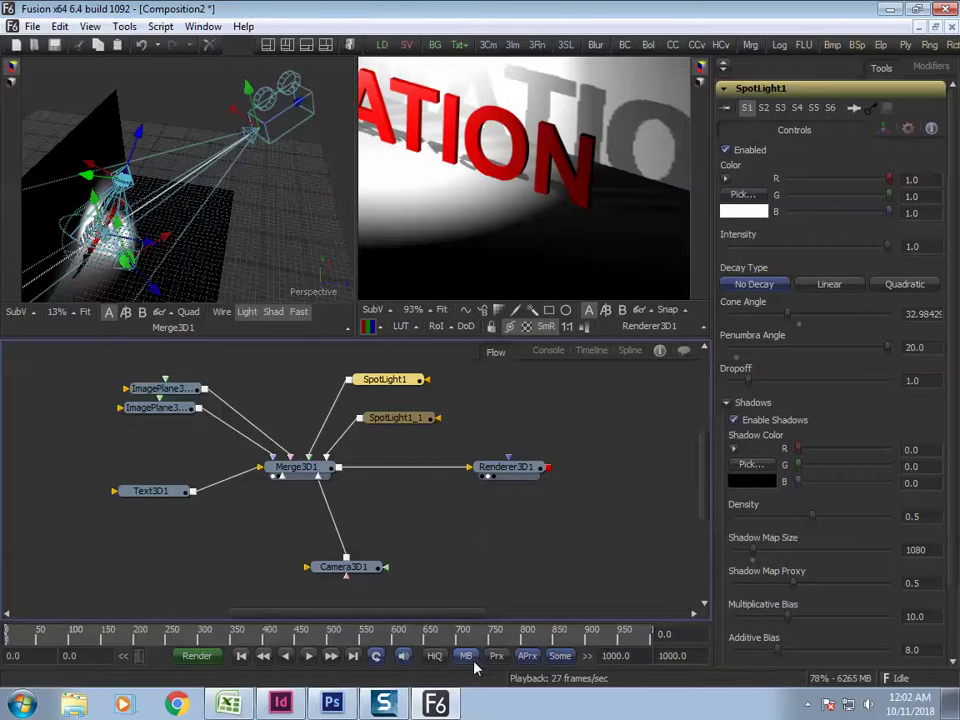
click(523, 656)
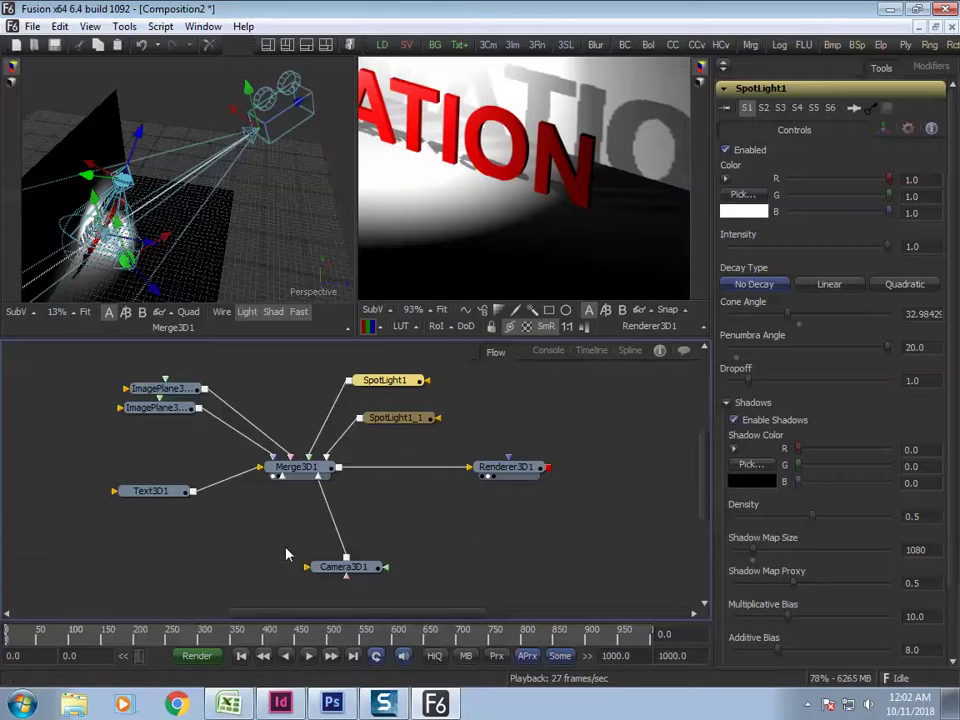
Animate the whole translation group of Camera3D1 from frame 0
click(347, 575)
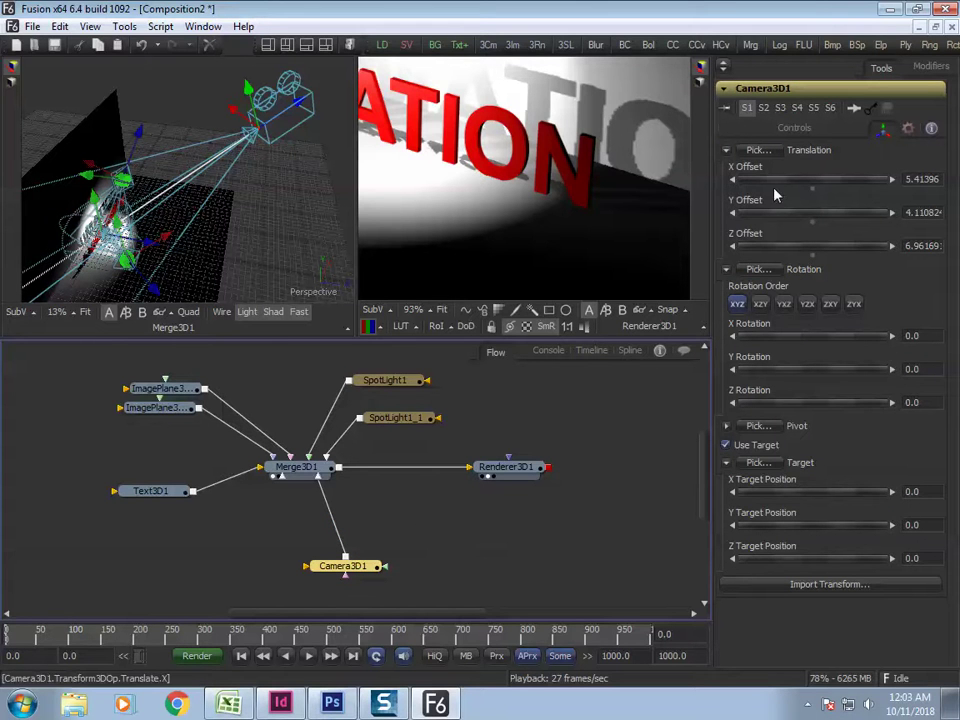
right_click(834, 167)
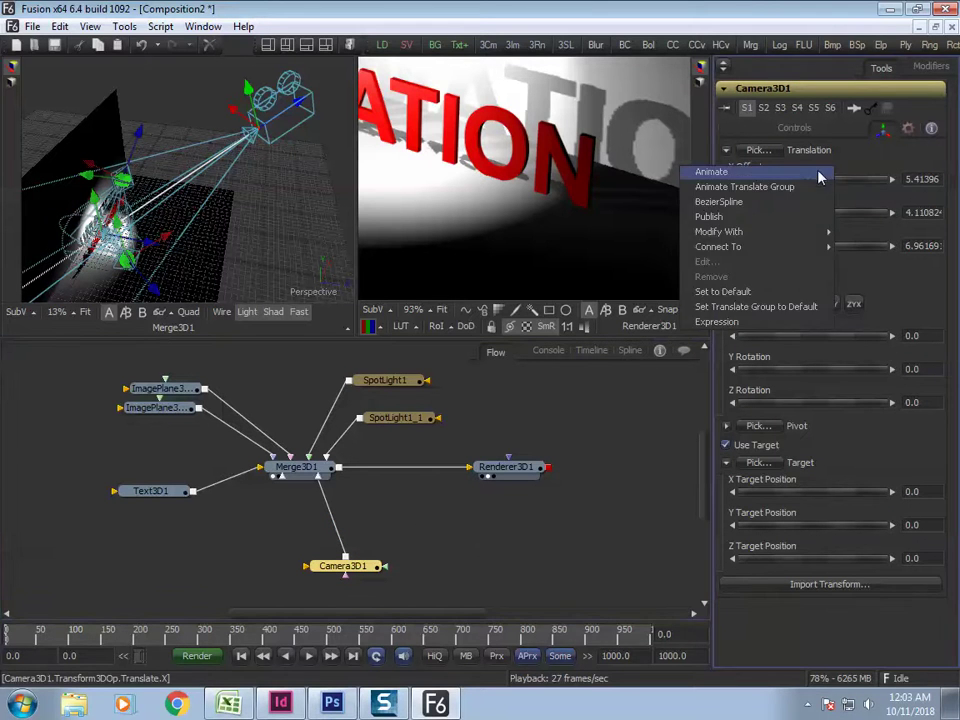
click(755, 188)
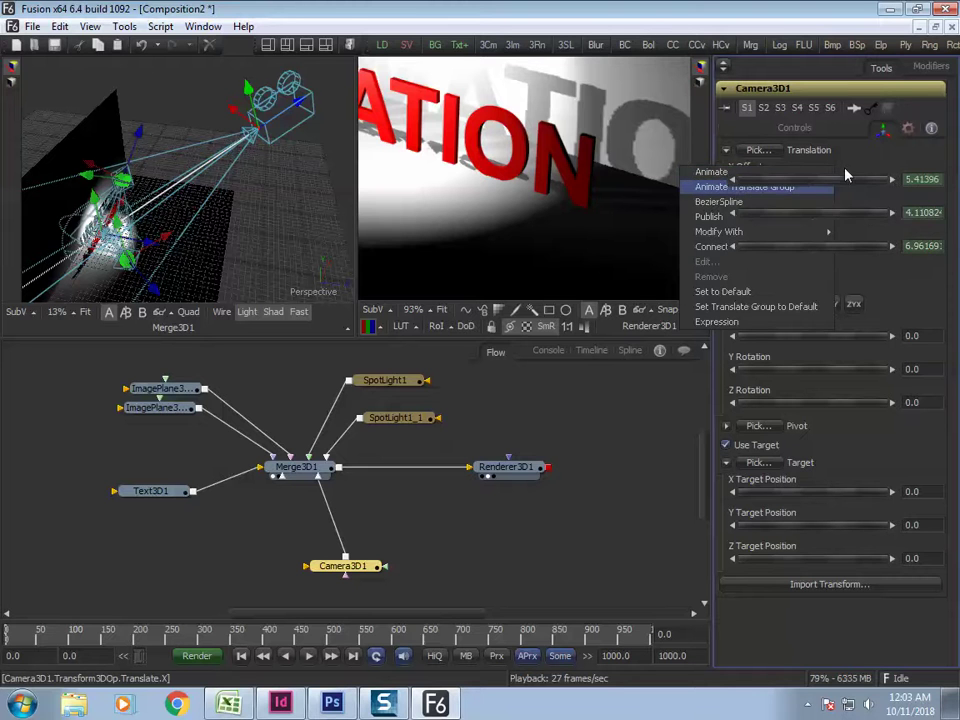
At frame 76, key the camera offsets at about X -2.41, Y 3.26 and Z 8.75
click(58, 636)
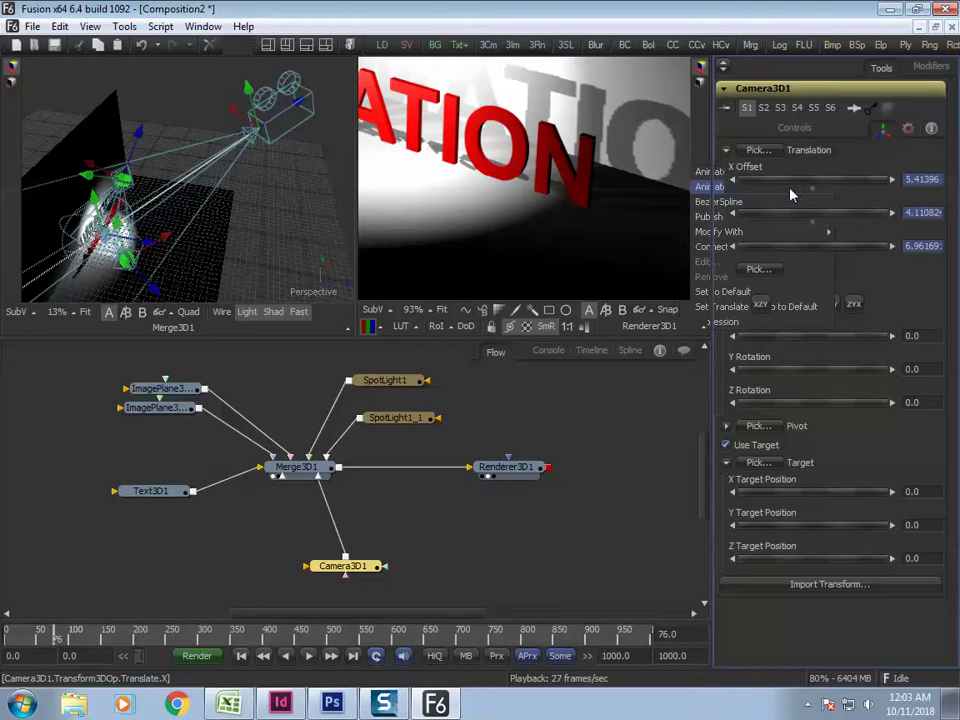
drag(793, 193, 866, 214)
drag(806, 252, 752, 224)
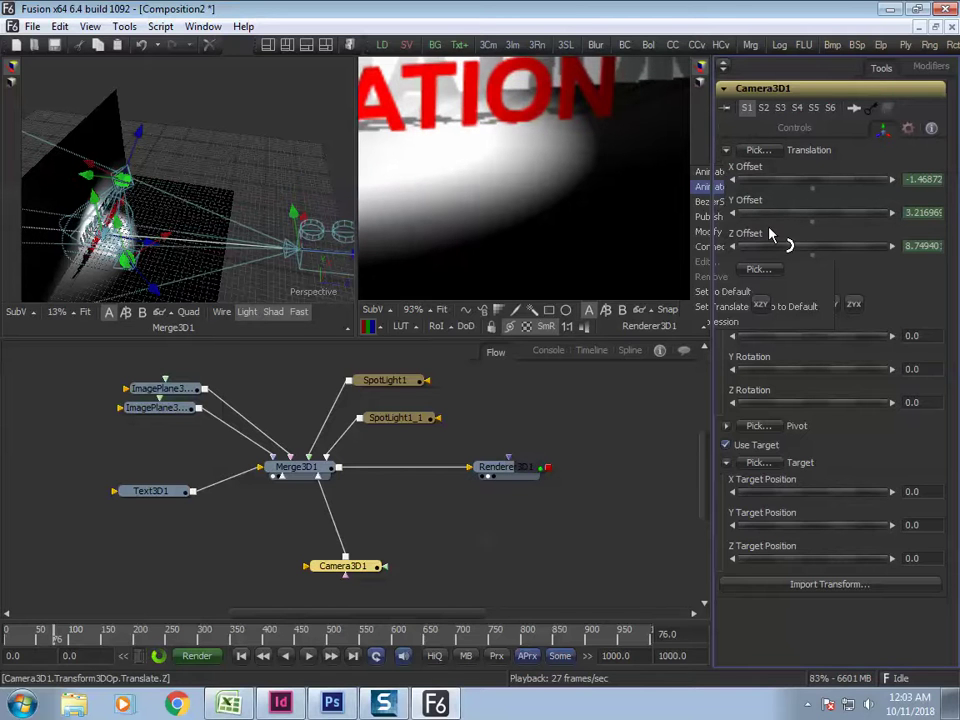
drag(790, 220, 740, 230)
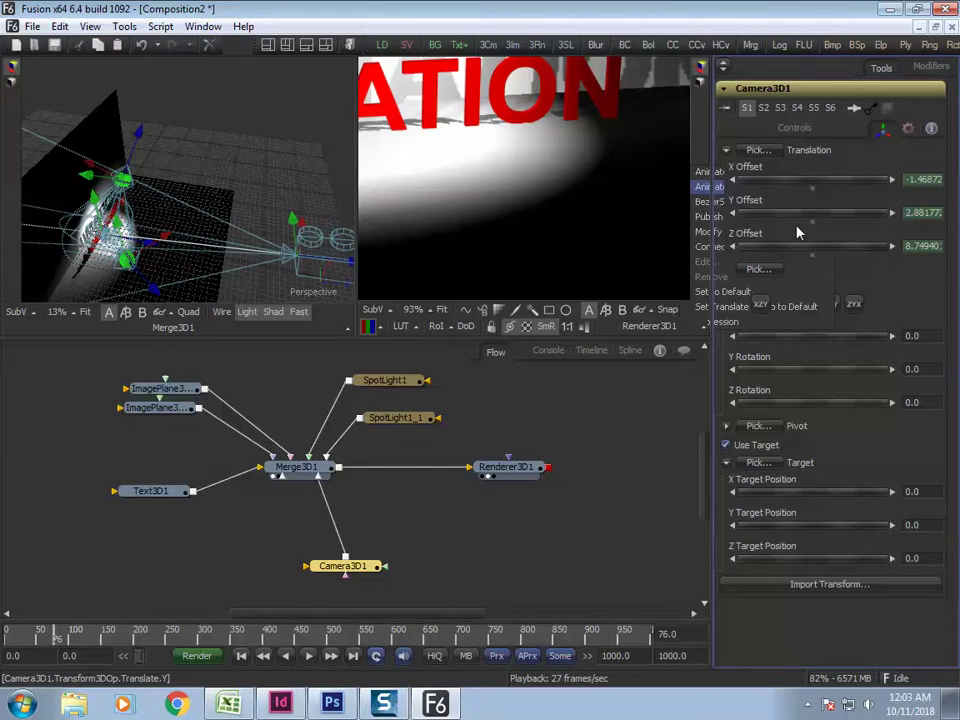
drag(788, 218, 740, 234)
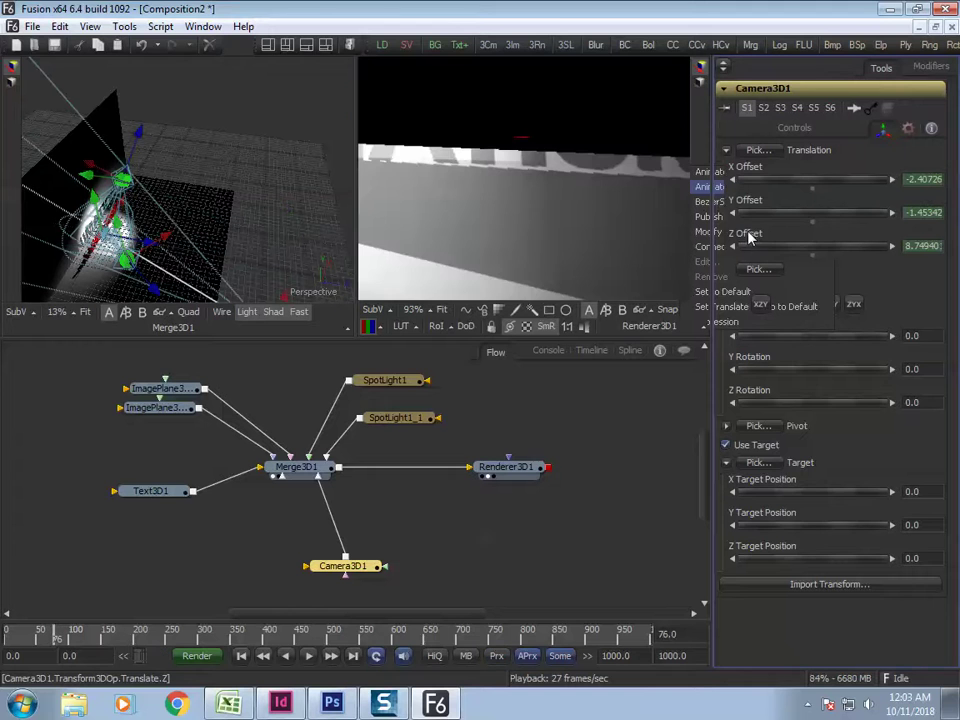
mouse_move(806, 220)
mouse_down()
mouse_move(810, 208)
mouse_move(814, 232)
mouse_move(808, 222)
mouse_move(840, 218)
mouse_move(797, 214)
mouse_move(861, 216)
mouse_move(797, 214)
mouse_up()
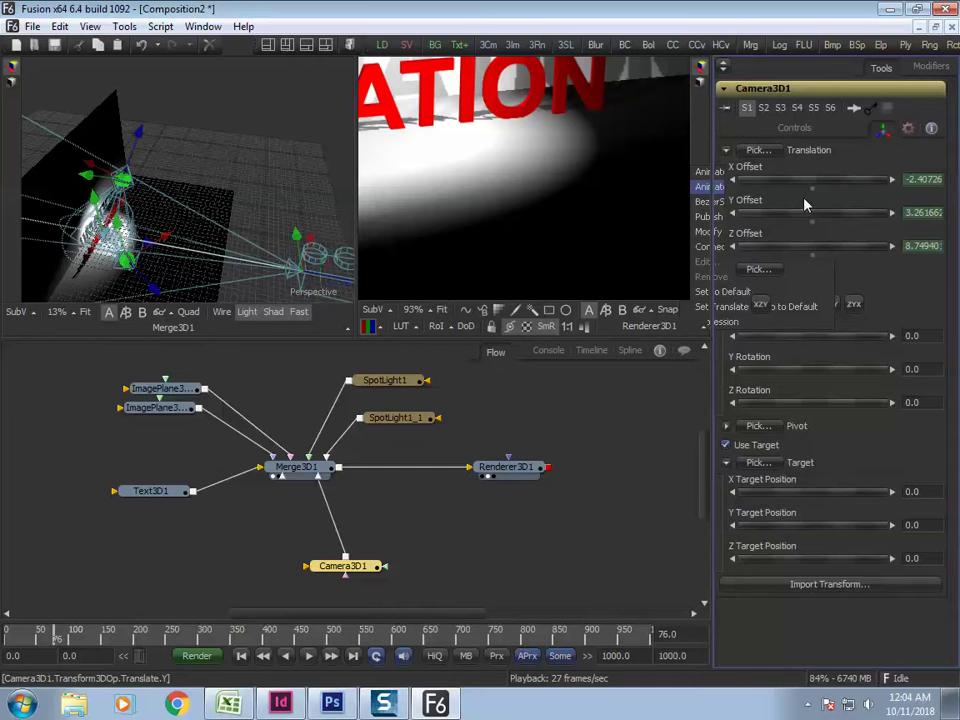
Show the camera's Y Offset spline, lower its frame 76 key to 1.97, and check the camera position in the 3D view
click(631, 351)
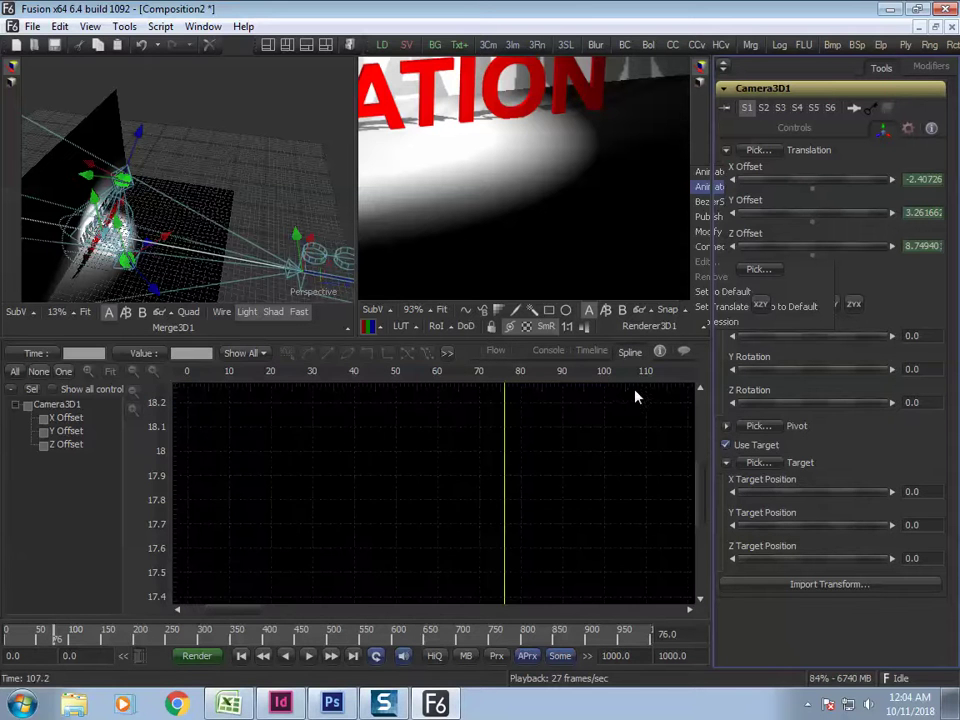
click(44, 431)
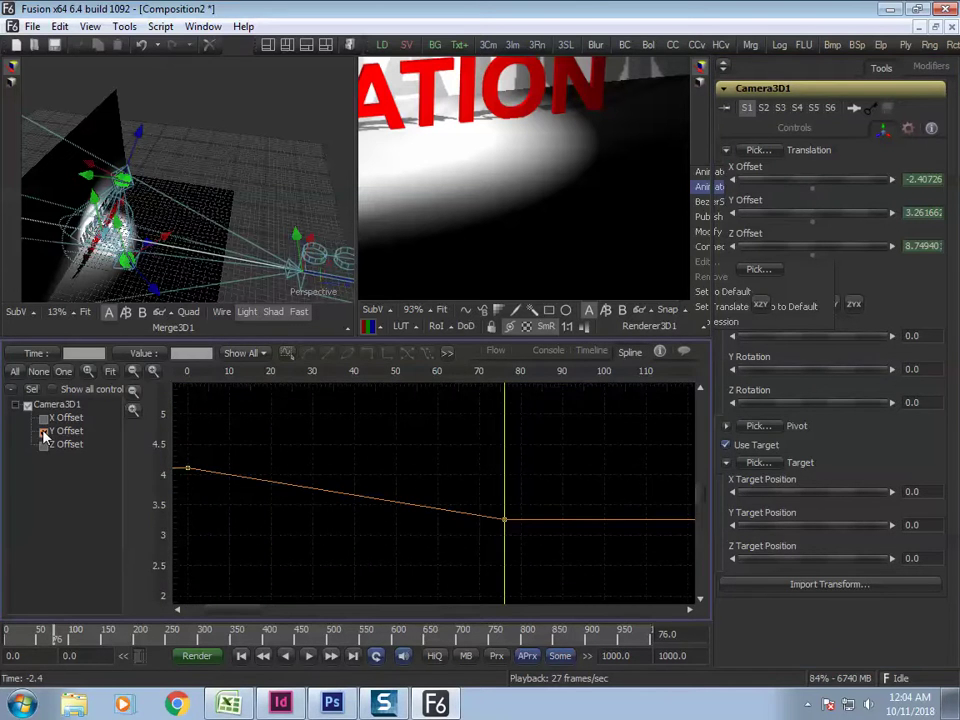
drag(505, 527, 503, 601)
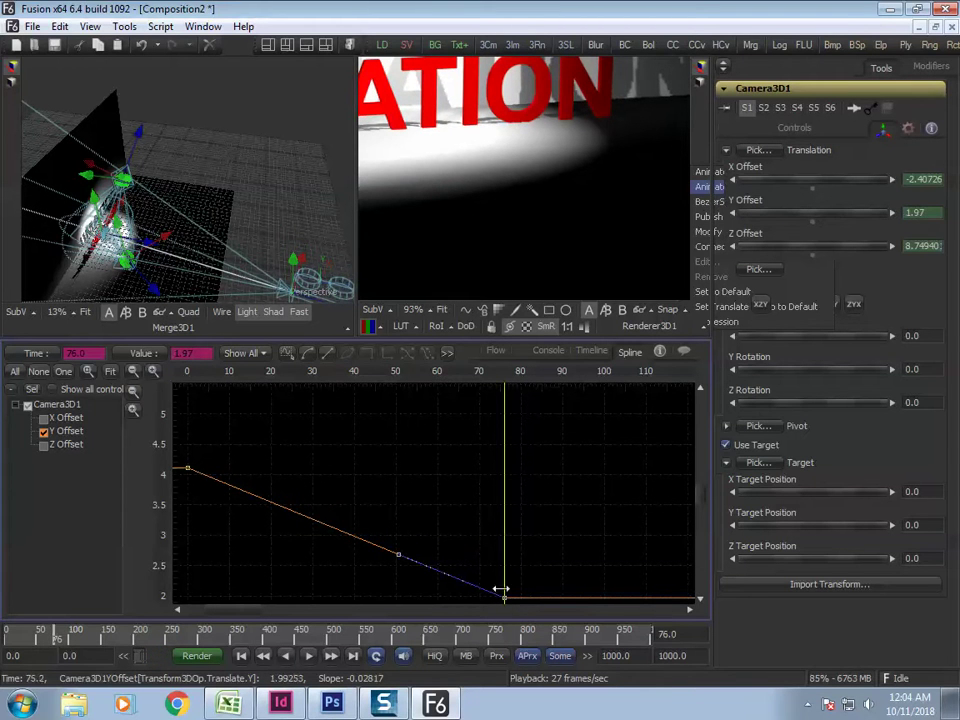
alt+middle_drag(210, 232, 198, 160)
alt+middle_drag(268, 283, 279, 181)
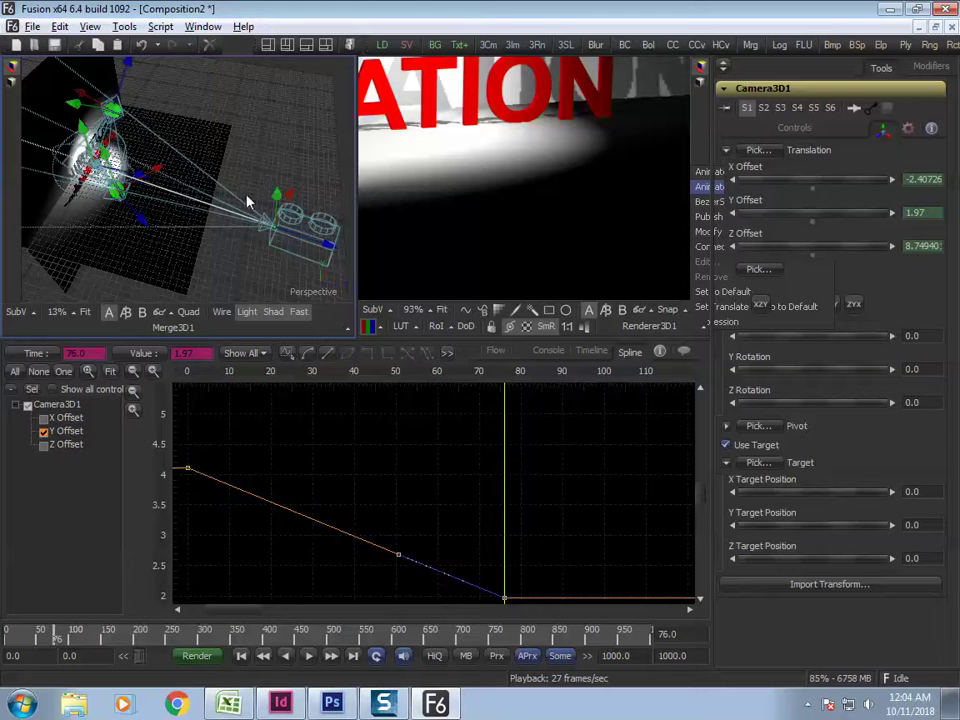
alt+middle_drag(228, 254, 252, 208)
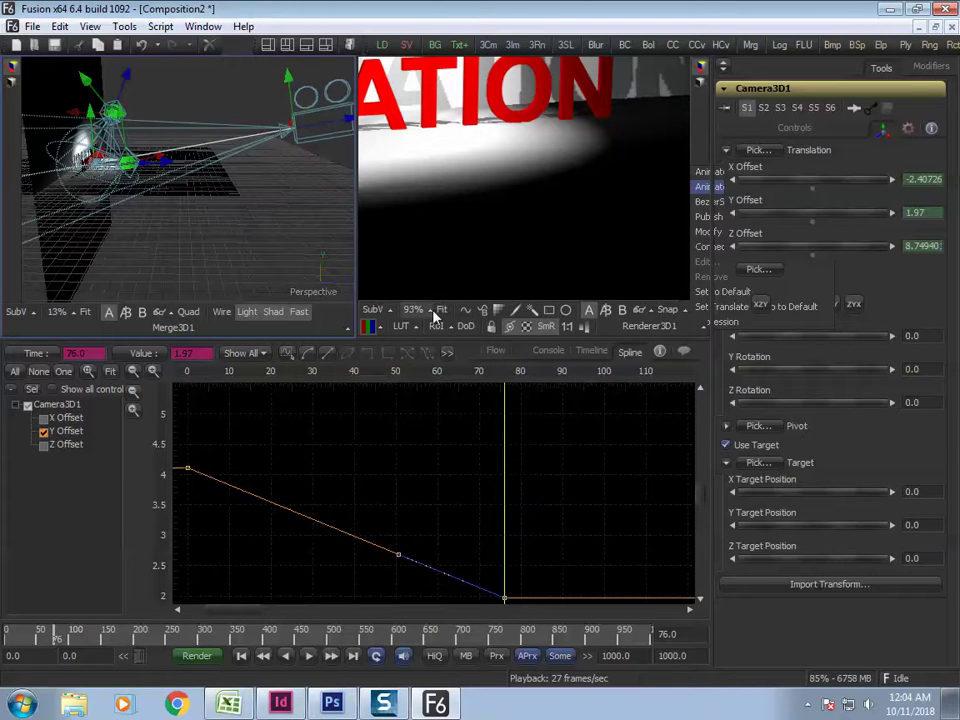
Return to the node flow and set the shadow map size of SpotLight1 to 720
click(496, 351)
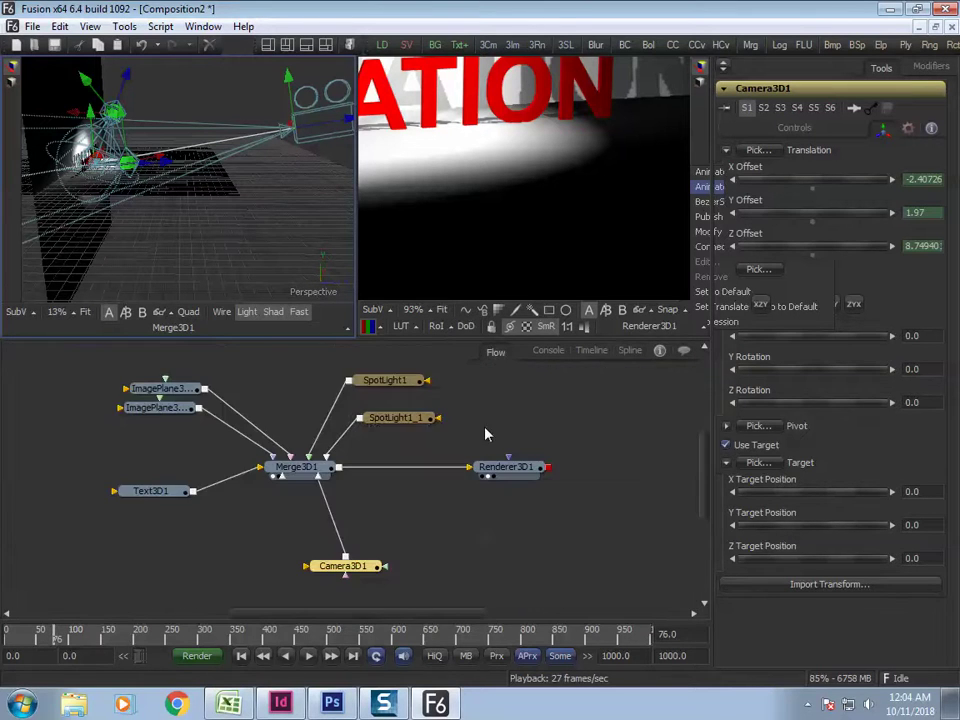
click(398, 383)
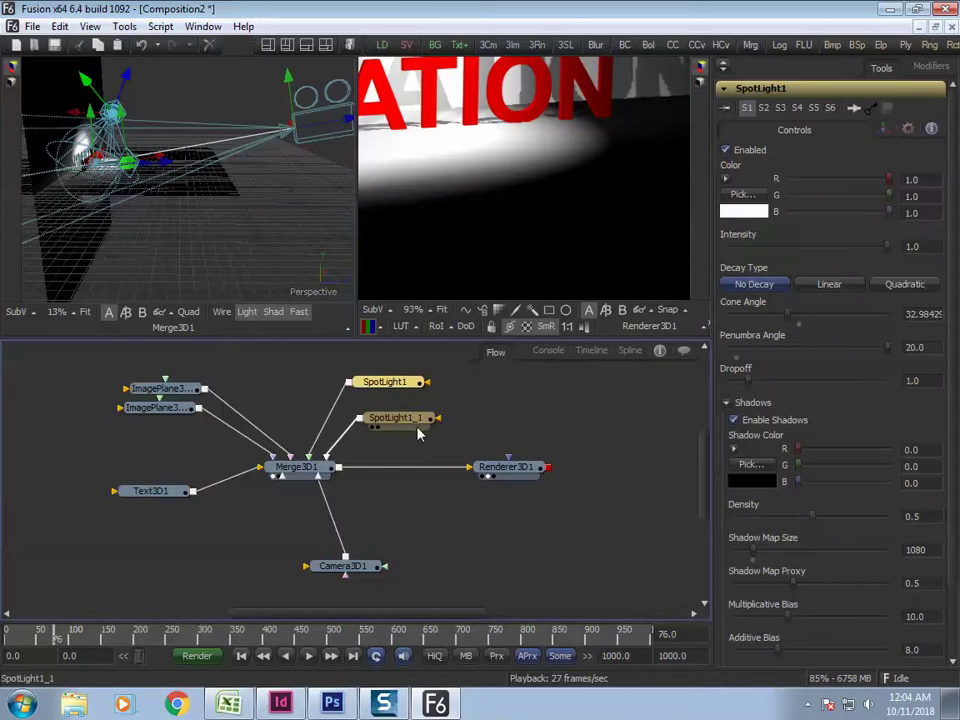
click(911, 549)
text(720)
key(Tab)
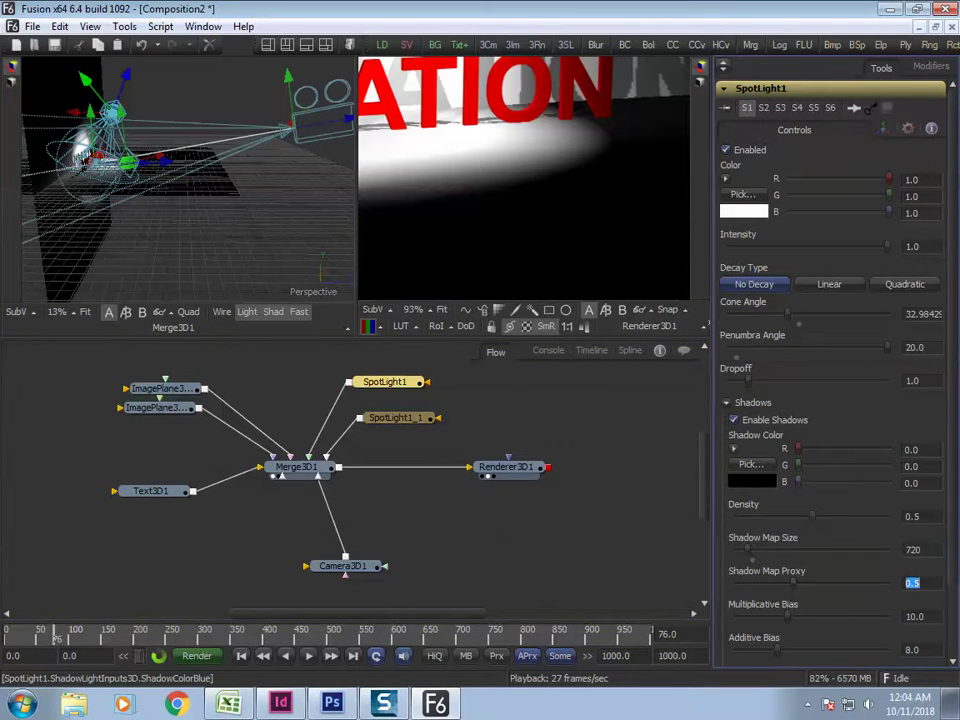
Set the shadow map size of SpotLight1_1 to 720
click(421, 423)
click(915, 550)
text(720)
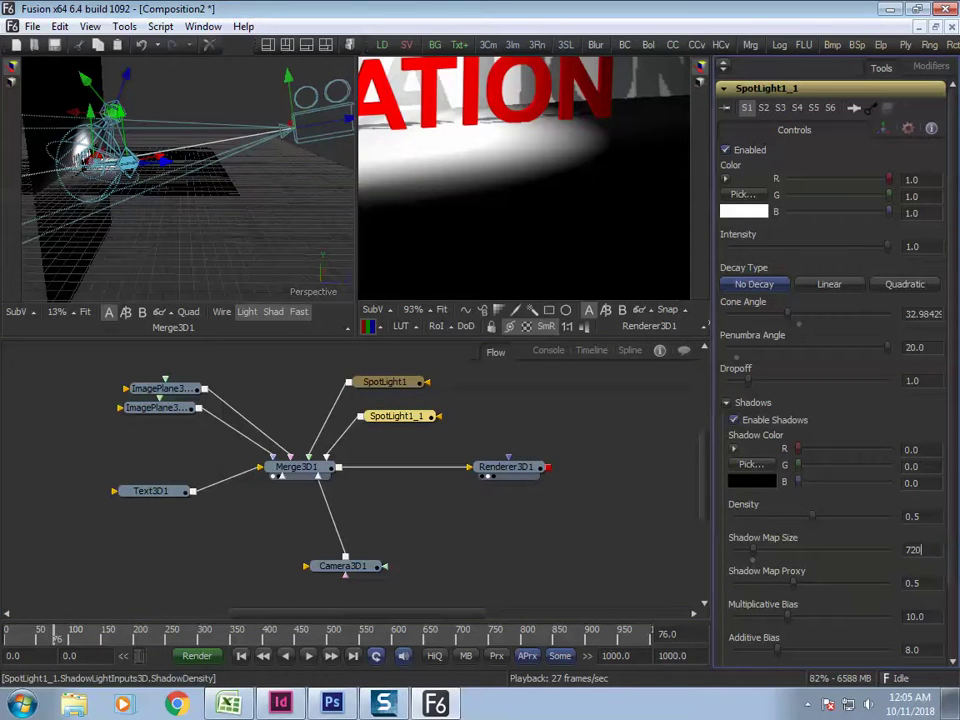
key(Tab)
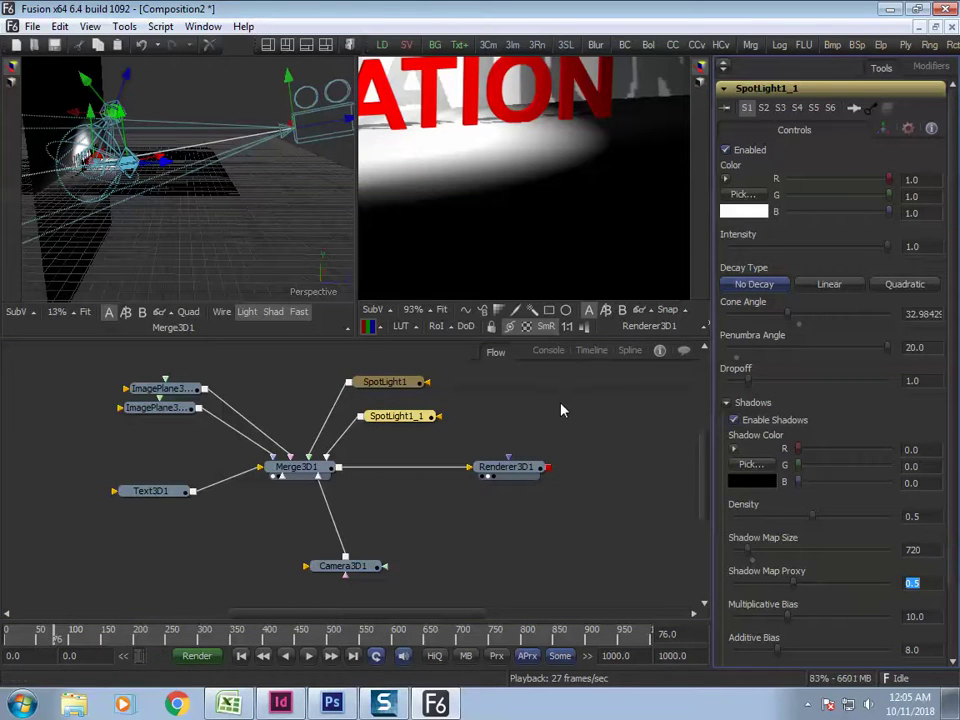
In the enlarged 3D view, move the camera at frame 76 sideways across the floor towards the N end of the word
click(296, 135)
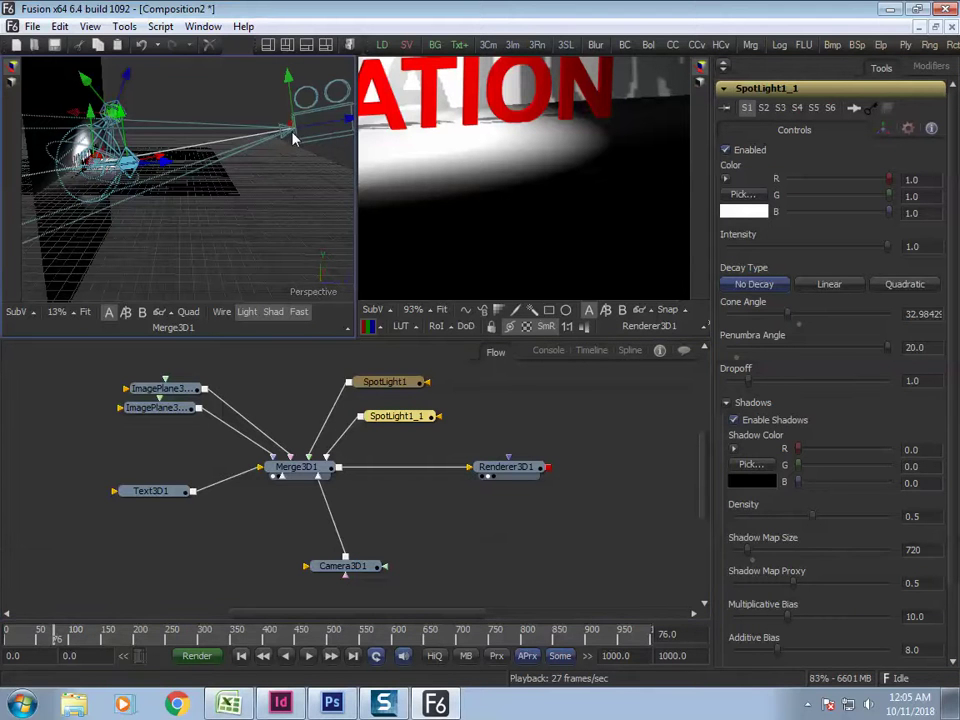
key(F4)
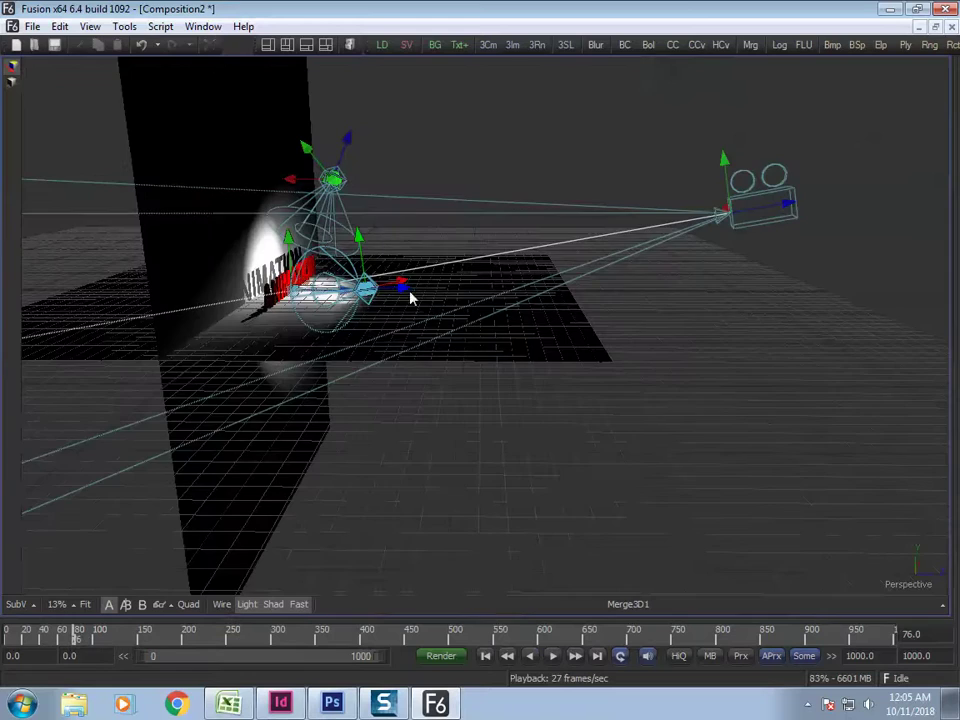
alt+middle_drag(707, 228, 182, 335)
drag(195, 318, 540, 332)
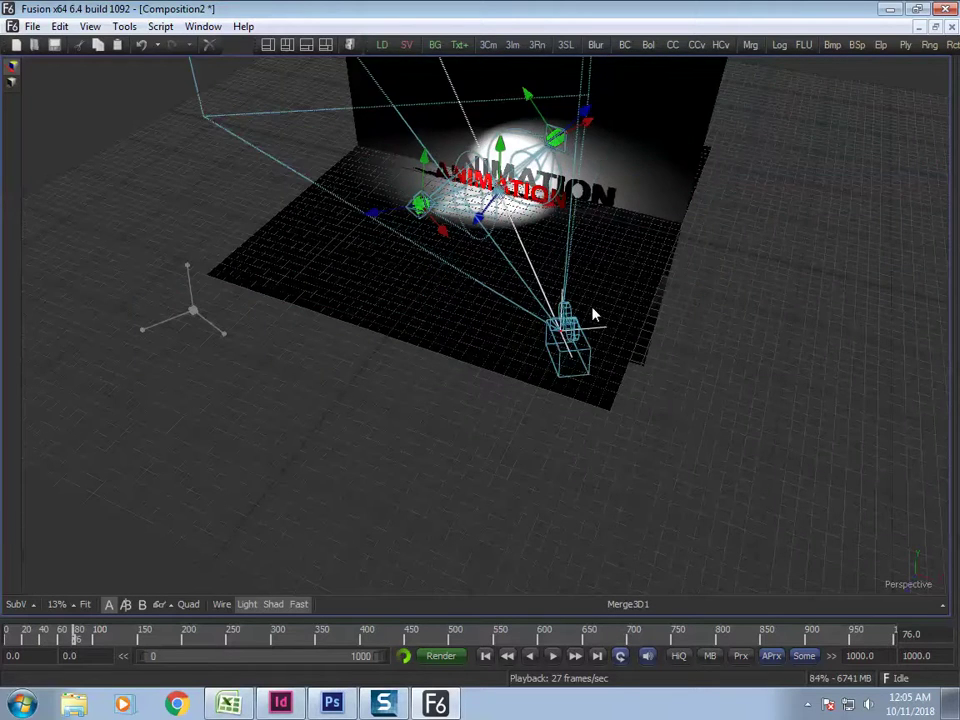
At frame 76, bring the camera in close to the ANIMATION word and lower it towards the floor
alt+middle_drag(750, 246, 679, 388)
scroll(664, 300, up, 2)
scroll(677, 377, up, 2)
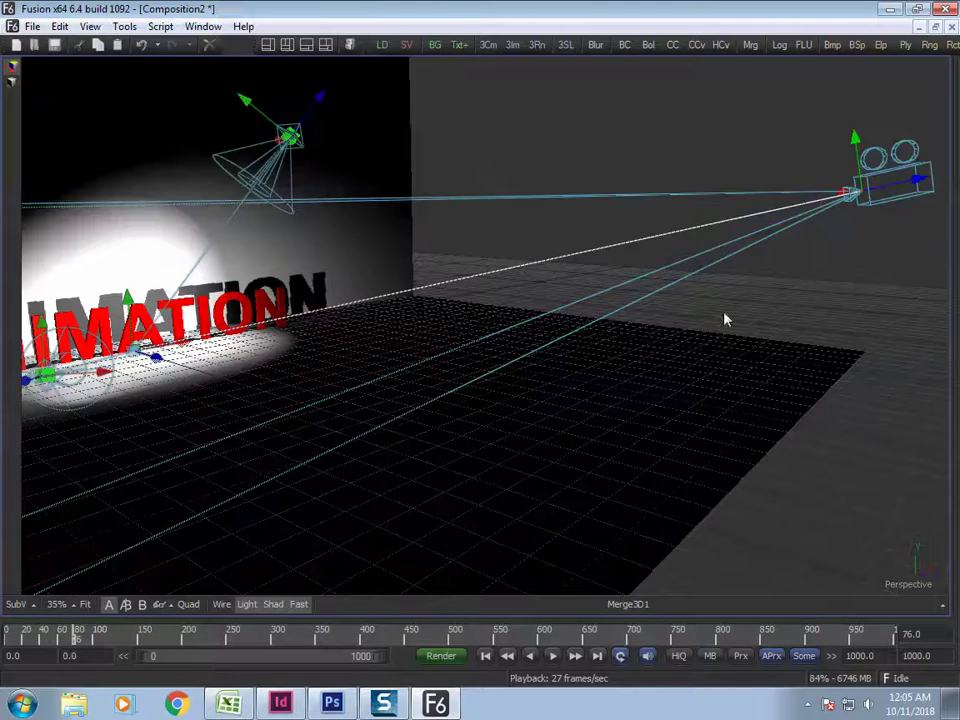
drag(864, 196, 328, 332)
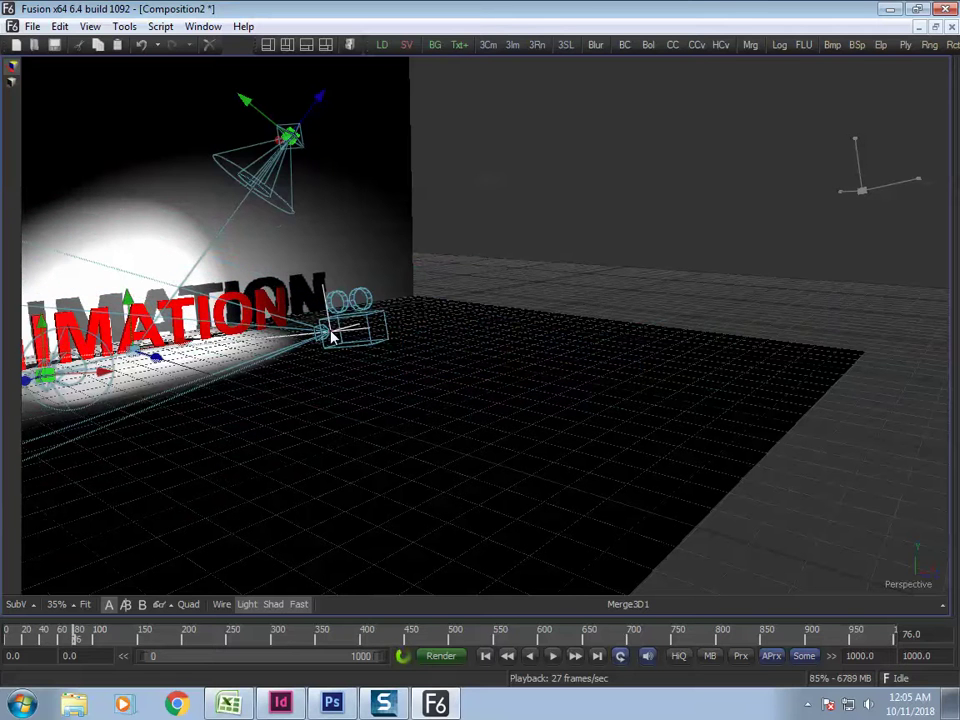
ctrl+scroll(371, 388, up, 3)
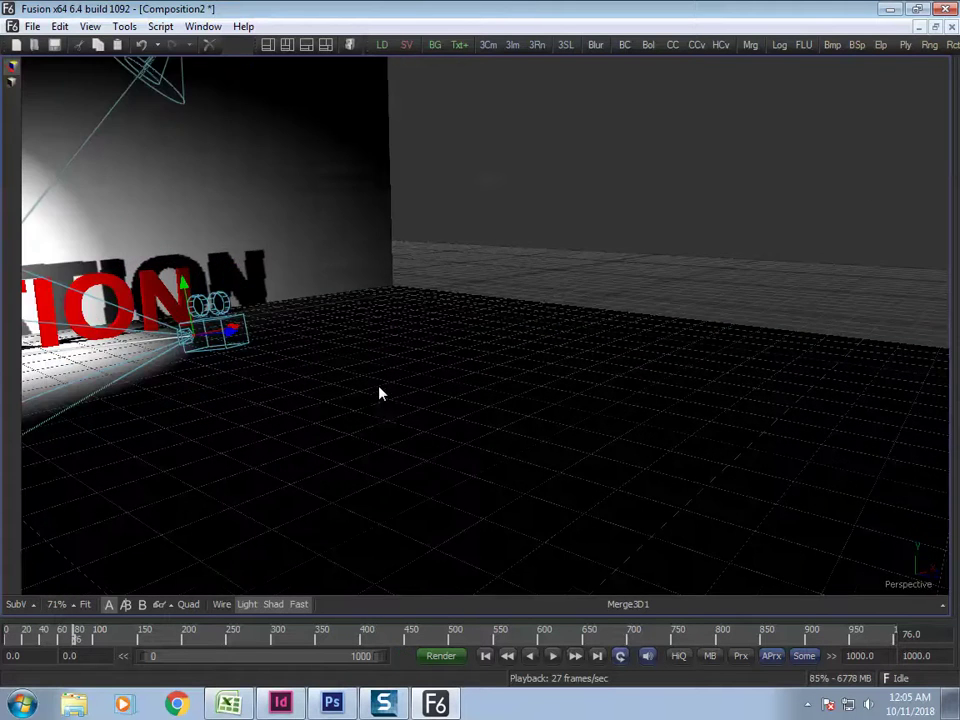
alt+middle_drag(365, 402, 323, 277)
alt+middle_drag(193, 311, 336, 316)
alt+middle_drag(510, 320, 633, 286)
drag(439, 270, 298, 332)
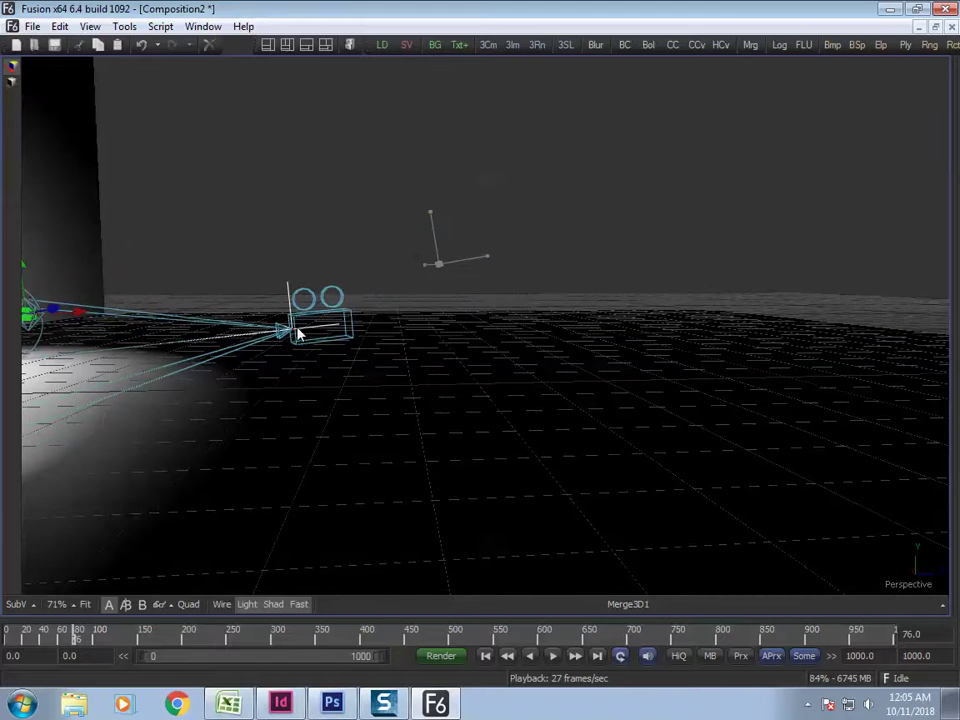
alt+middle_drag(446, 379, 722, 317)
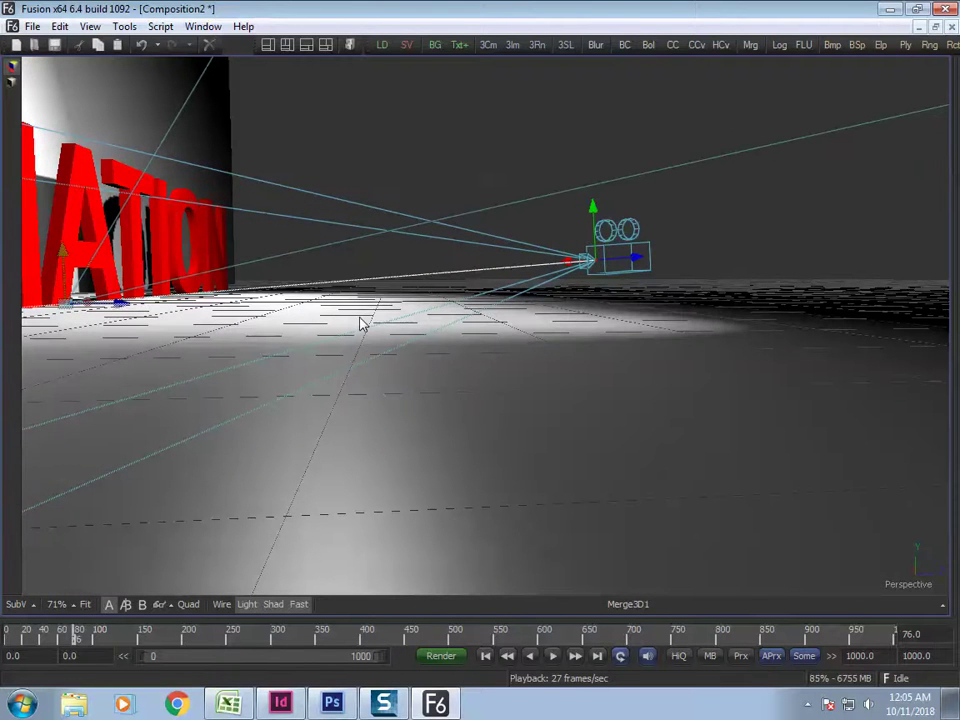
Play the animation in the enlarged Renderer3D1 view and turn off auto proxy during playback
key(F4)
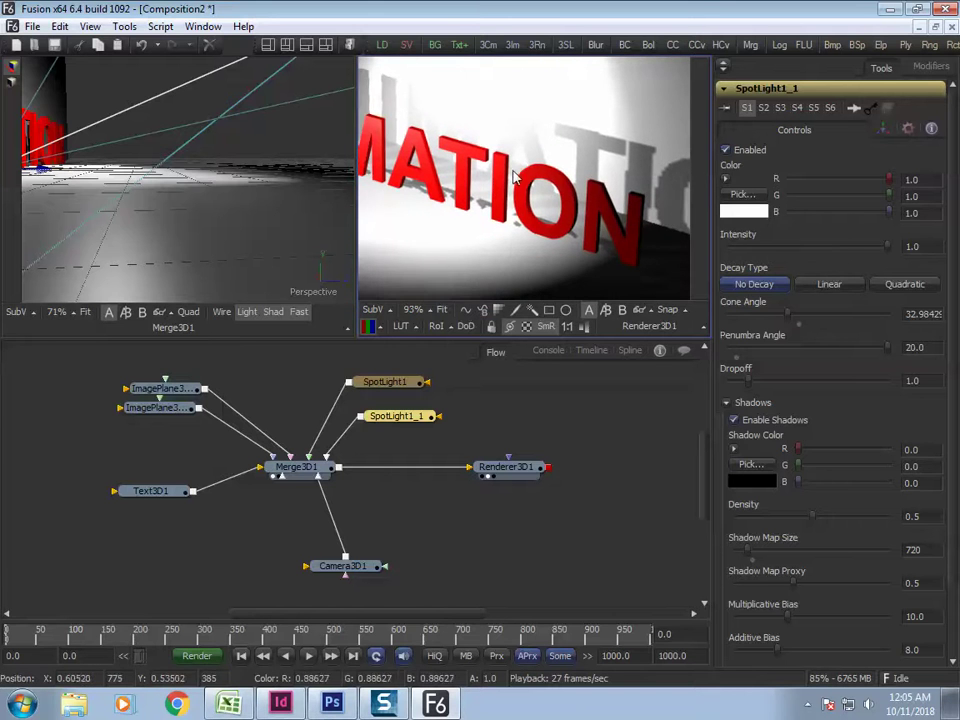
key(F4)
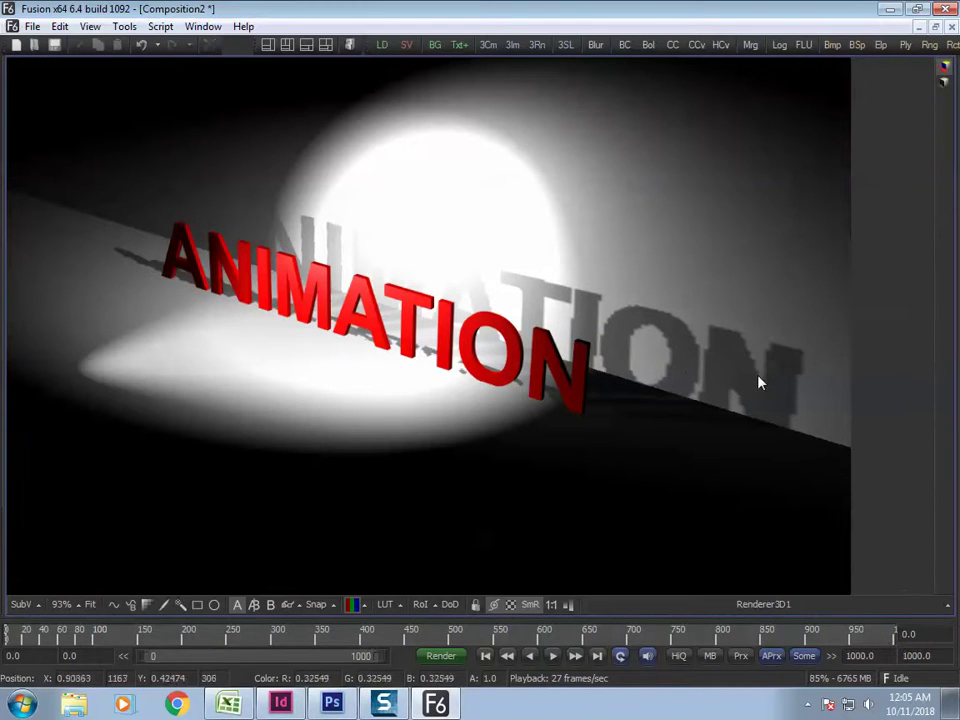
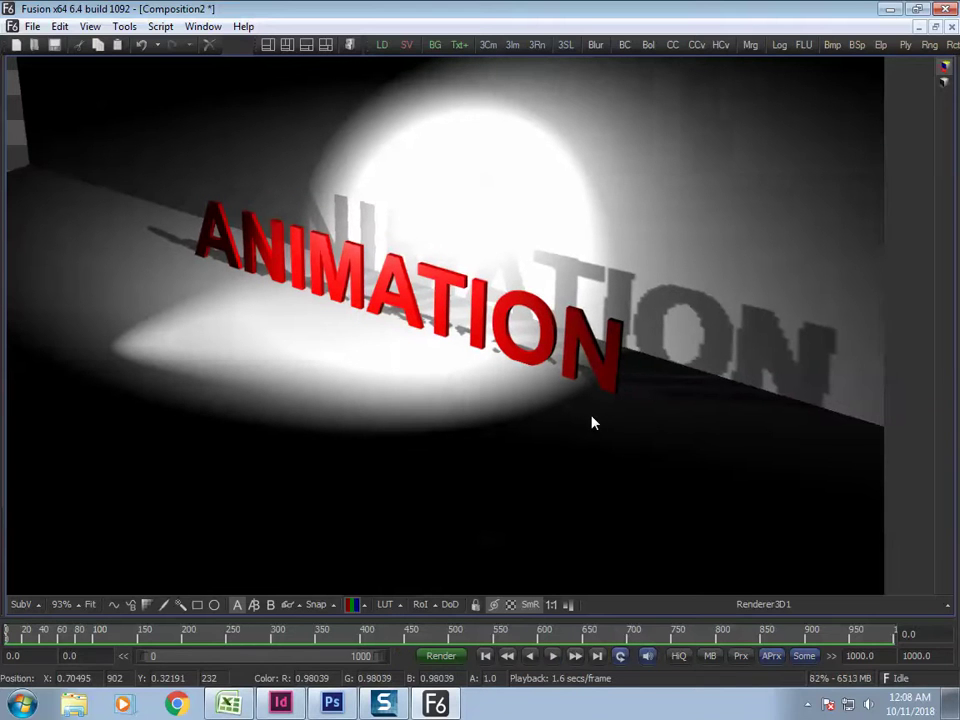
key(space)
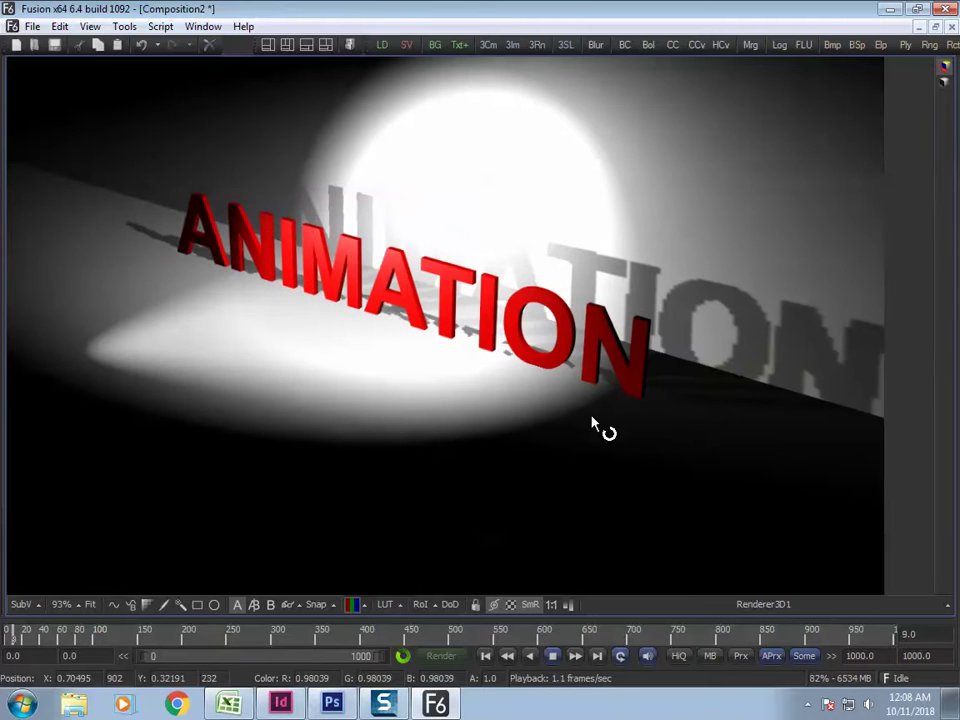
click(771, 656)
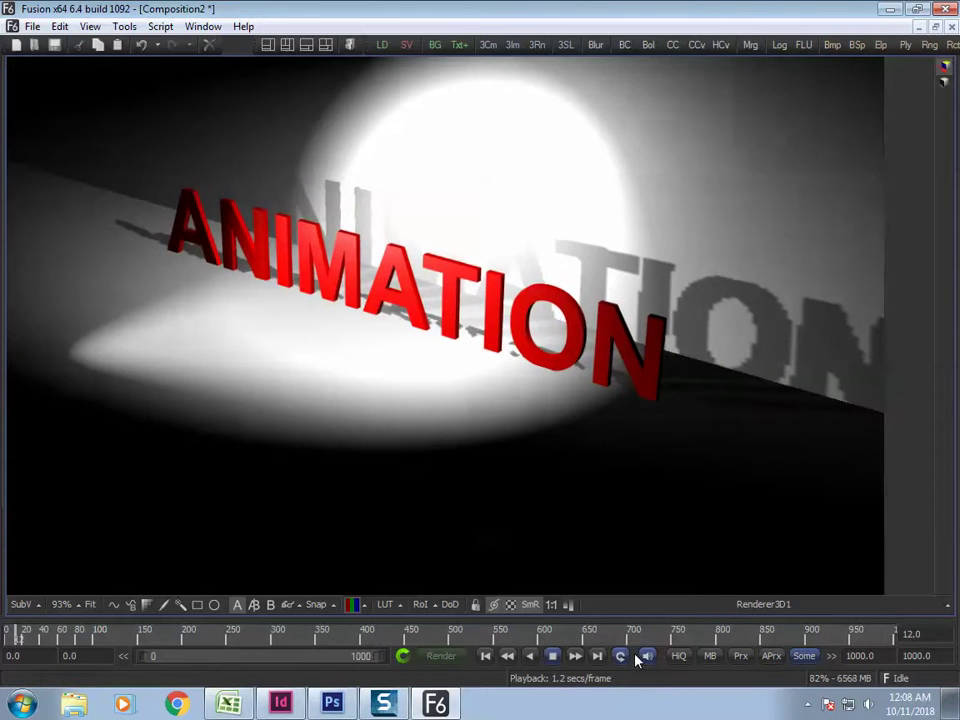
key(space)
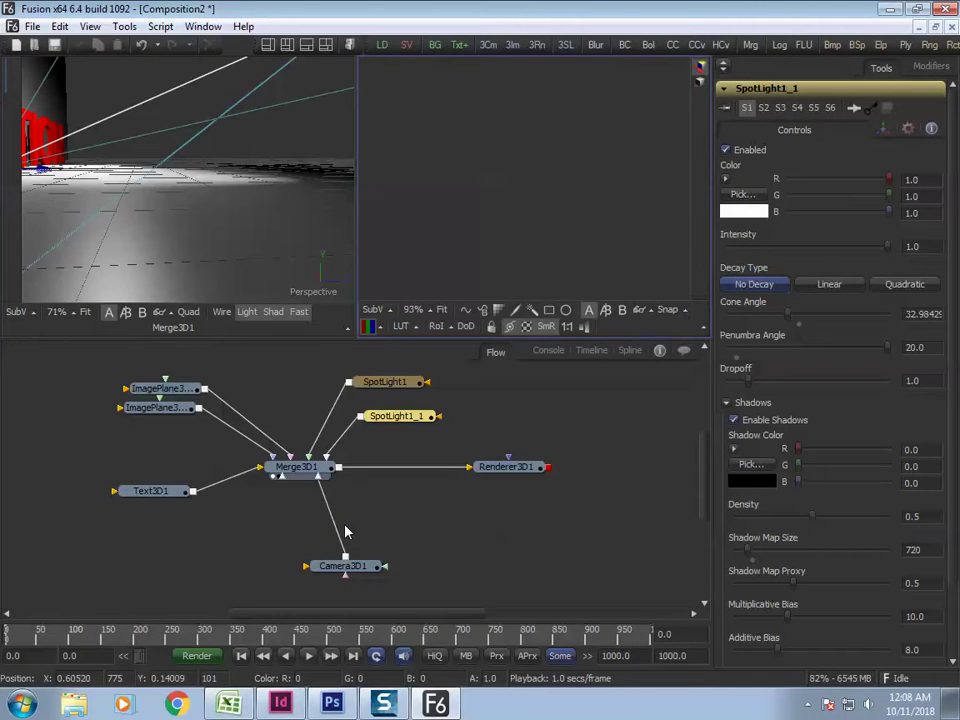
Set the Merge3D1 view to look through Camera3D1 and display the scene as wireframe
right_click(241, 133)
mouse_move(245, 140)
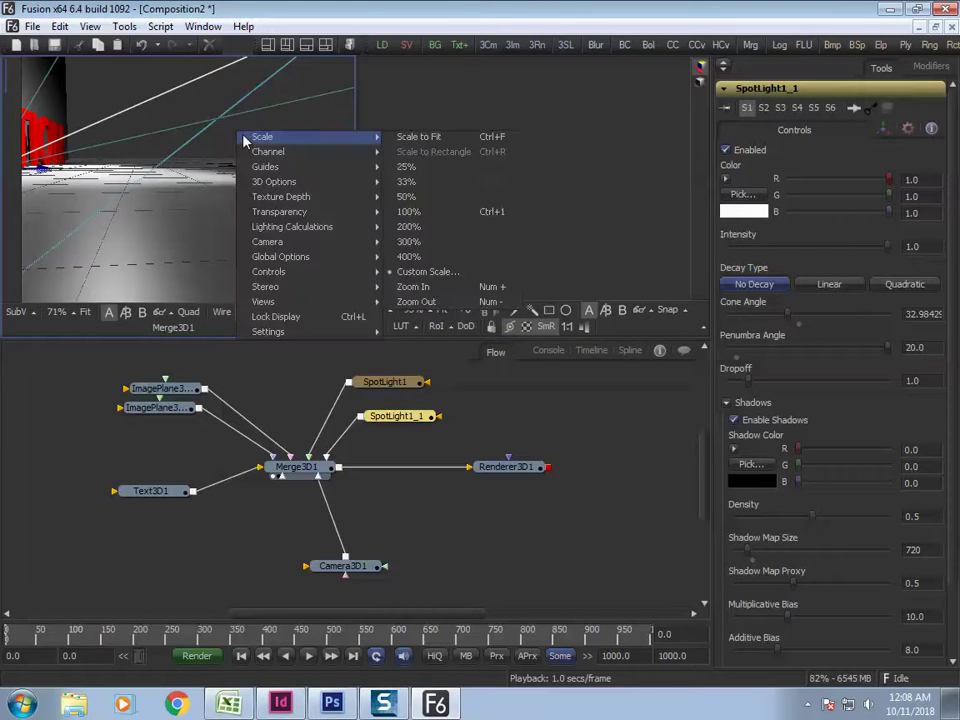
mouse_move(272, 155)
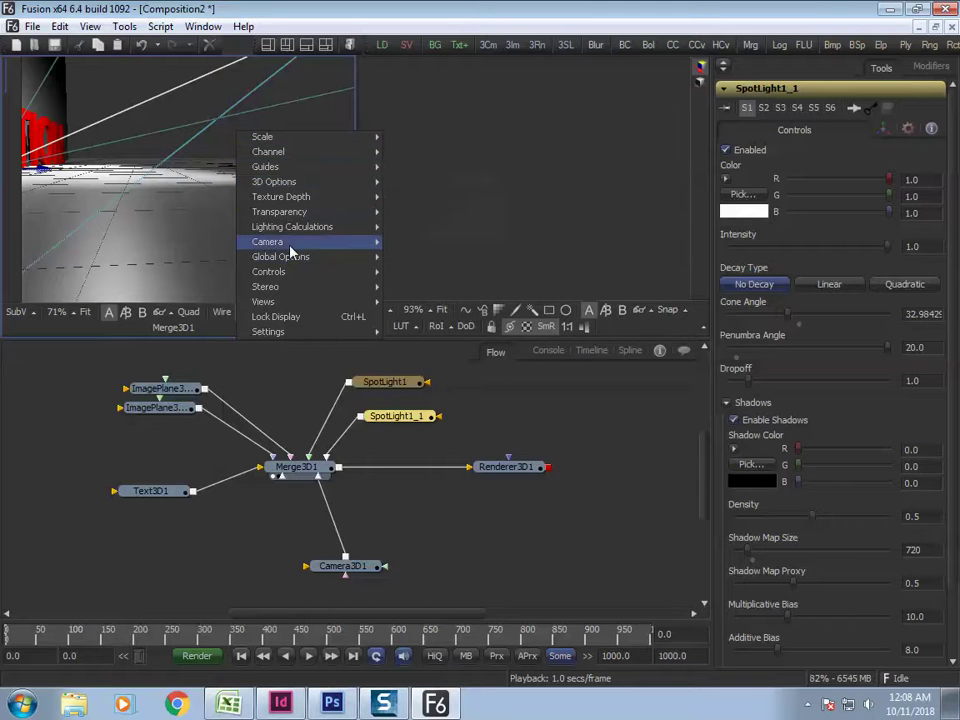
mouse_move(378, 245)
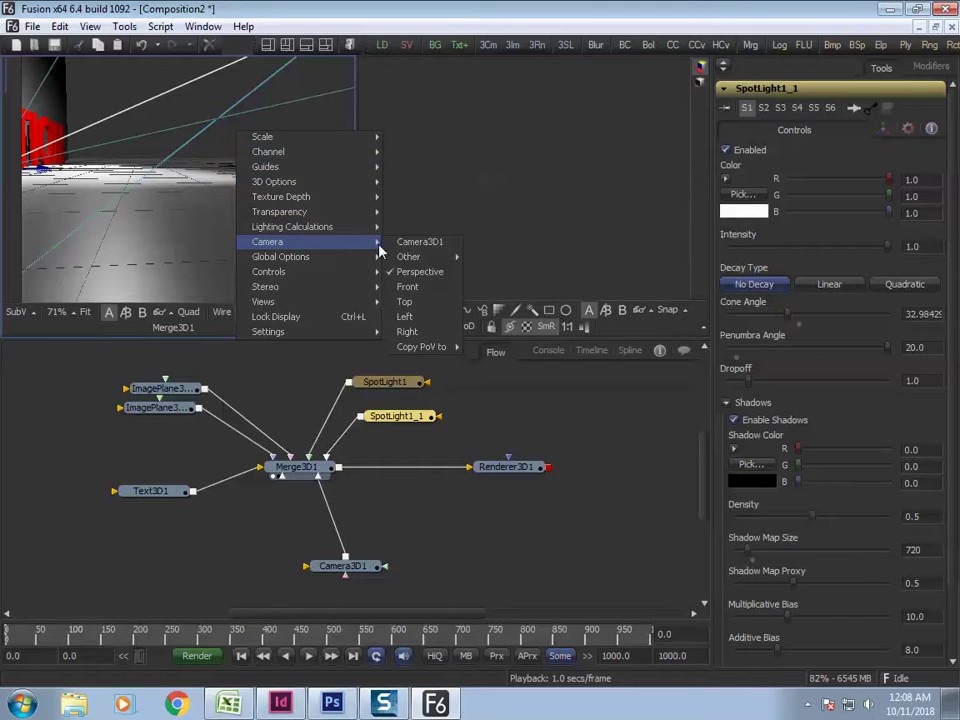
click(415, 243)
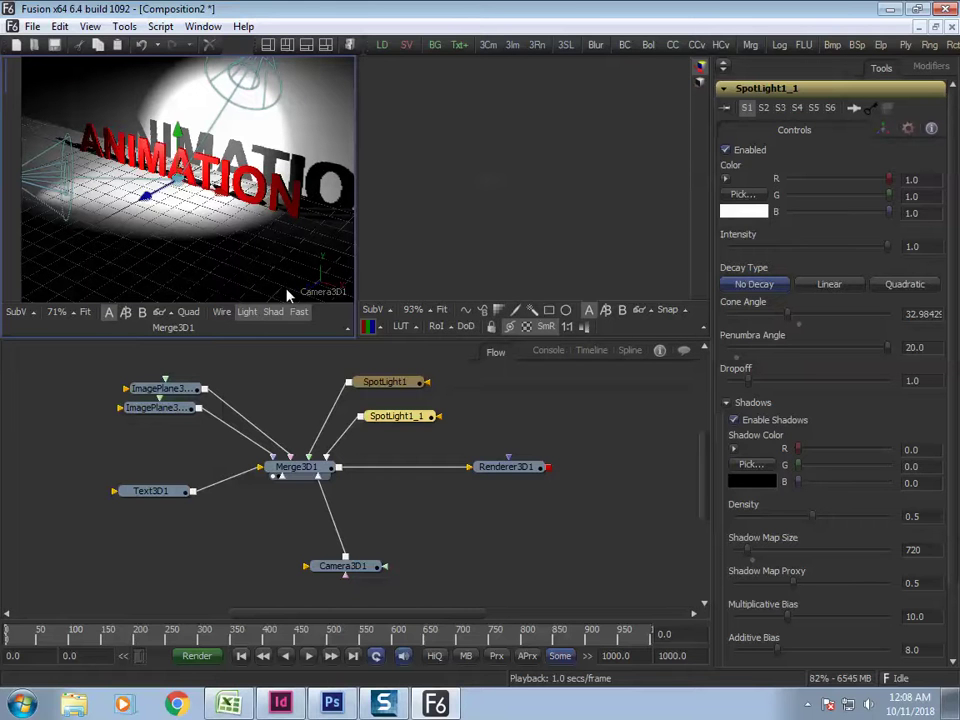
click(221, 311)
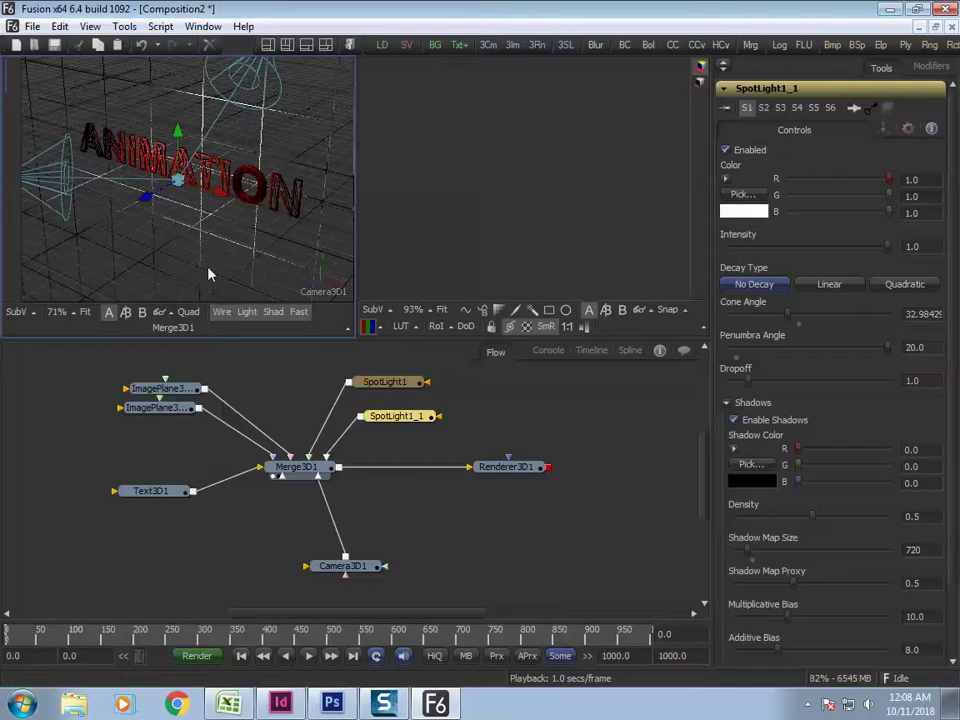
Play the wireframe animation in the enlarged Camera3D1 view and check which camera the view uses
key(F4)
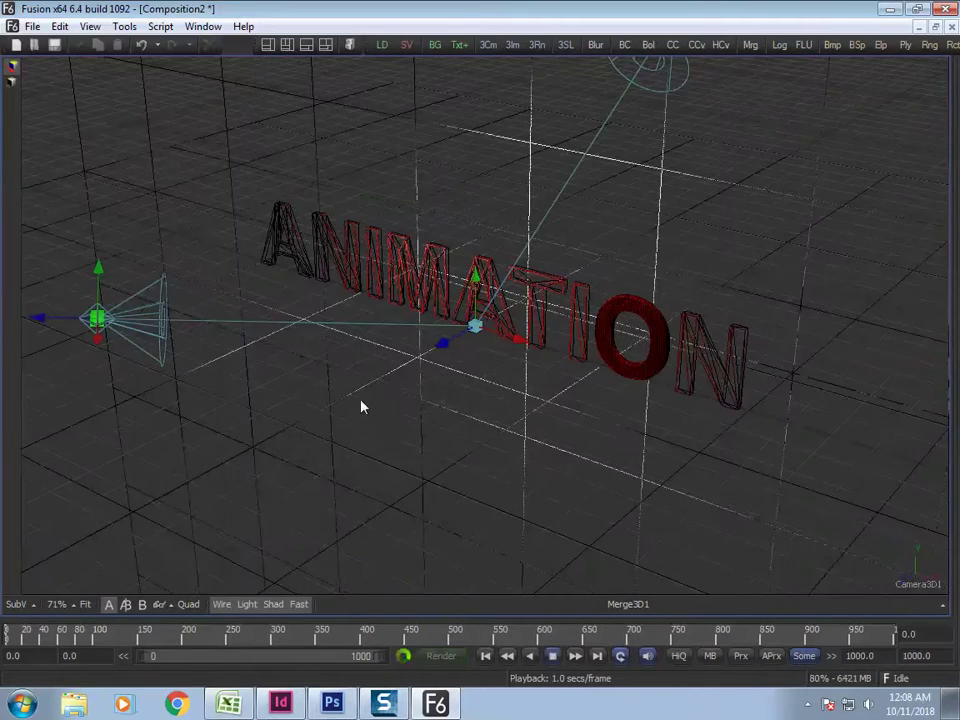
key(space)
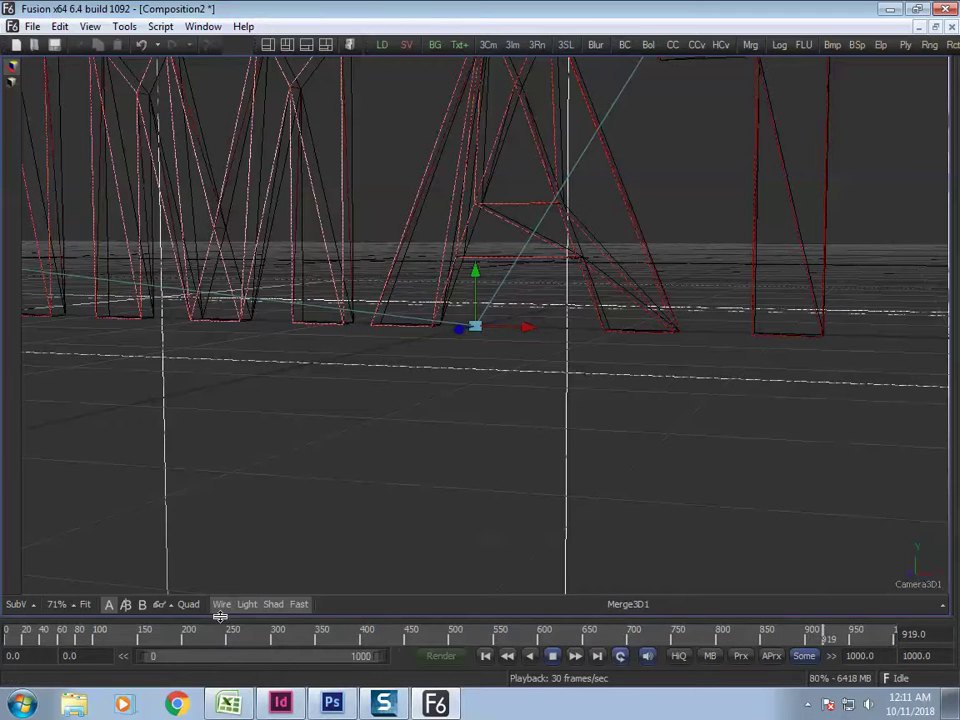
right_click(301, 476)
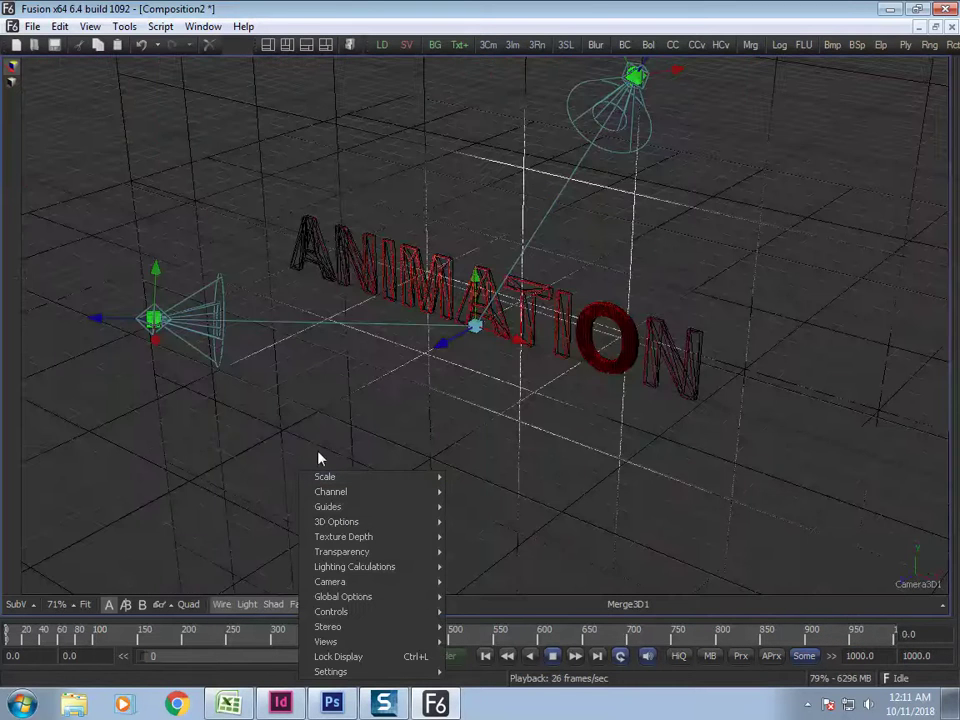
mouse_move(346, 510)
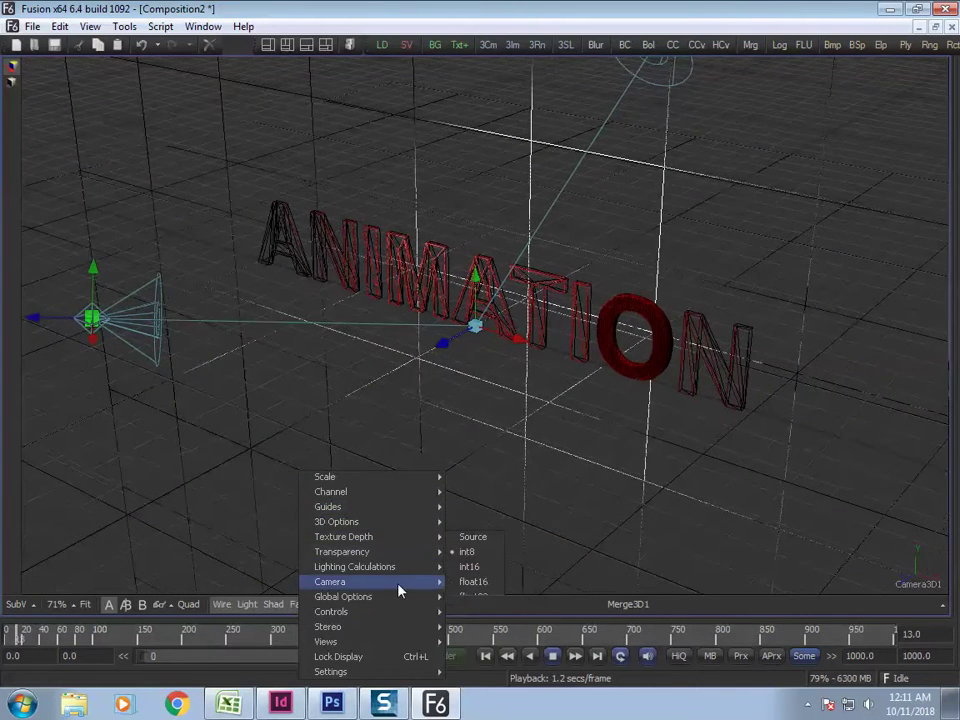
mouse_move(399, 593)
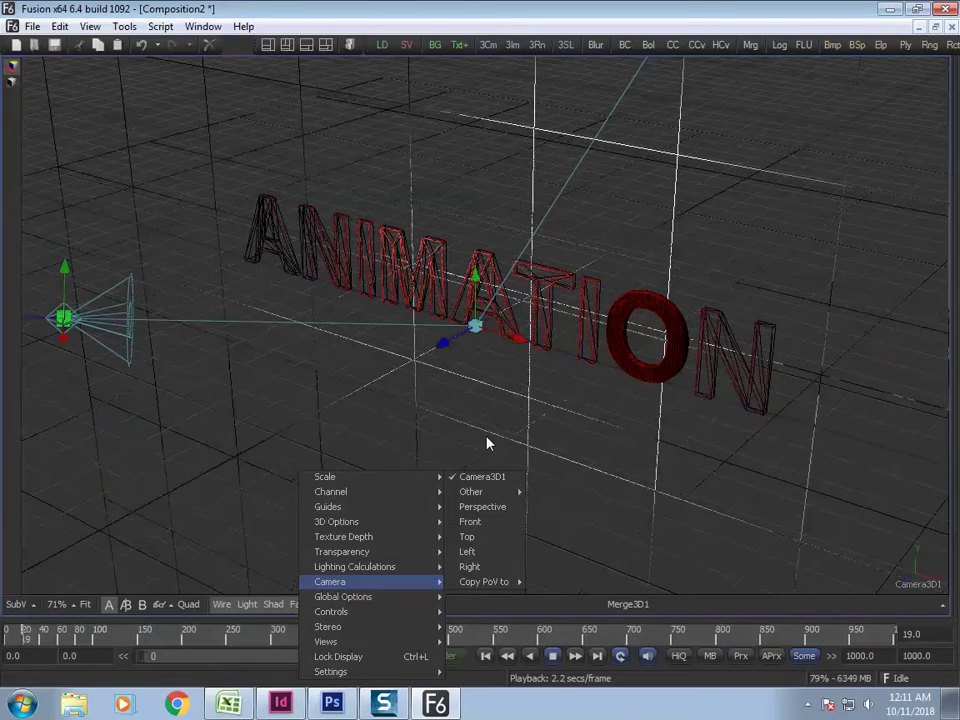
click(487, 447)
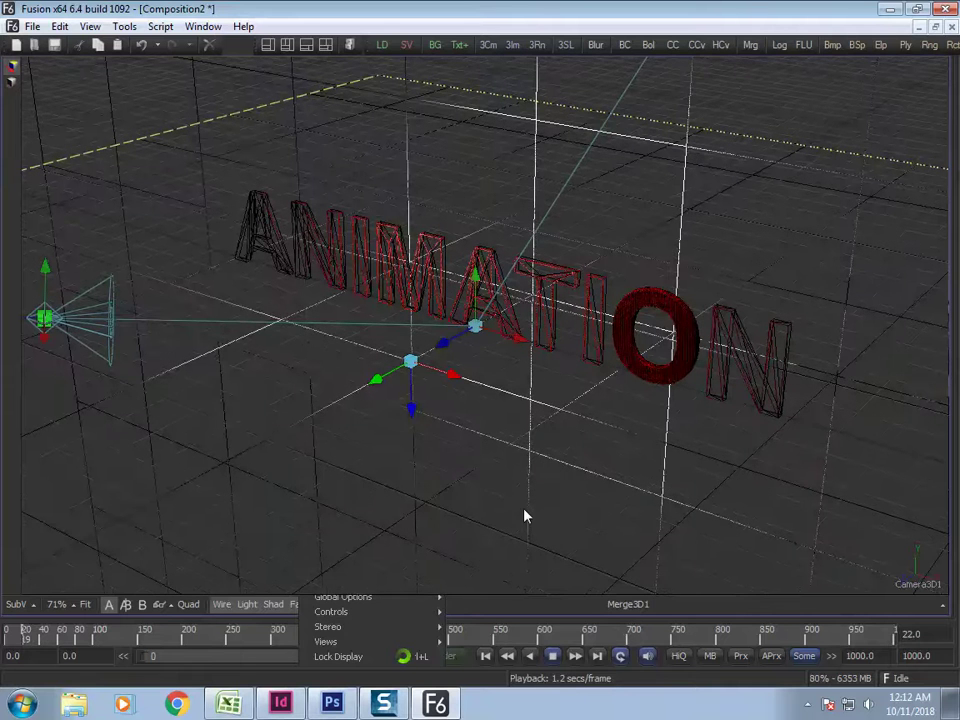
Return to the multi-pane layout and show the Renderer3D1 output in the empty viewer, with playback stopped at frame 50
key(F4)
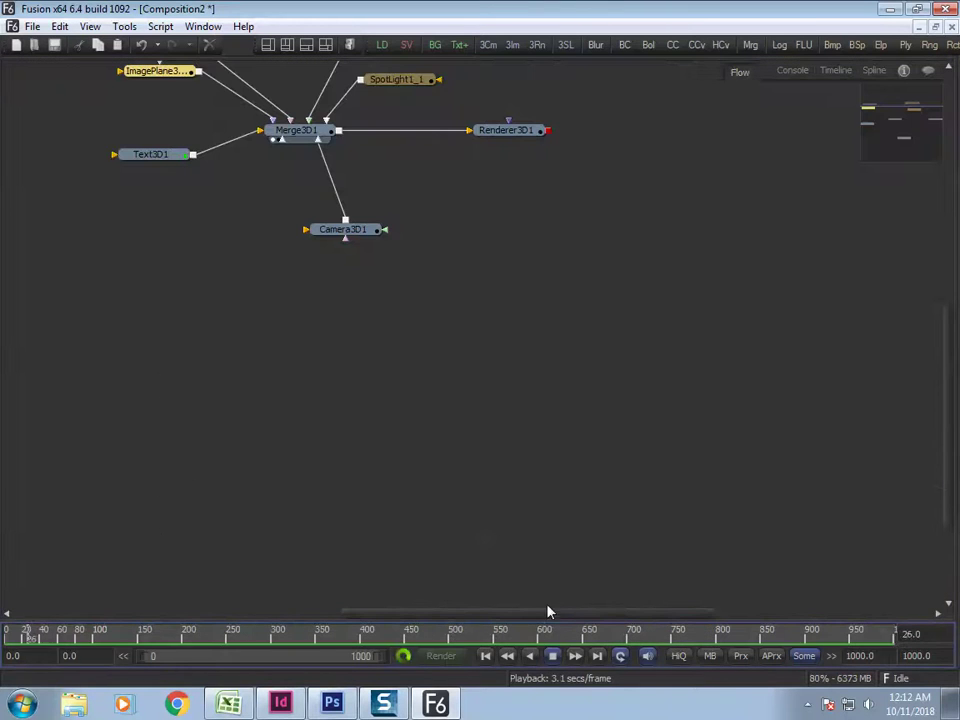
key(F4)
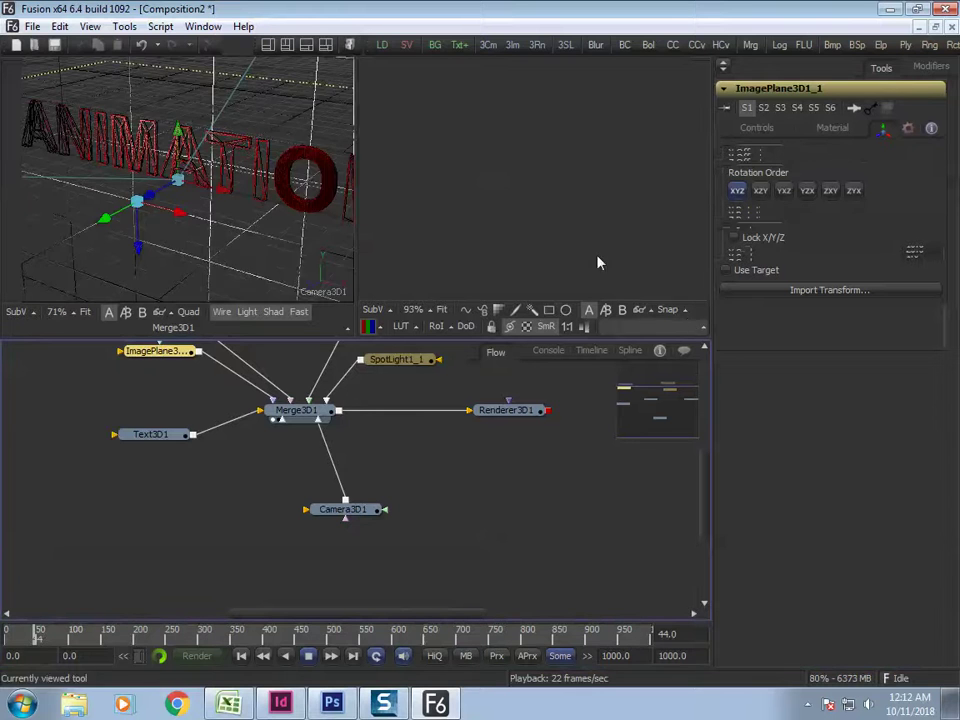
click(510, 410)
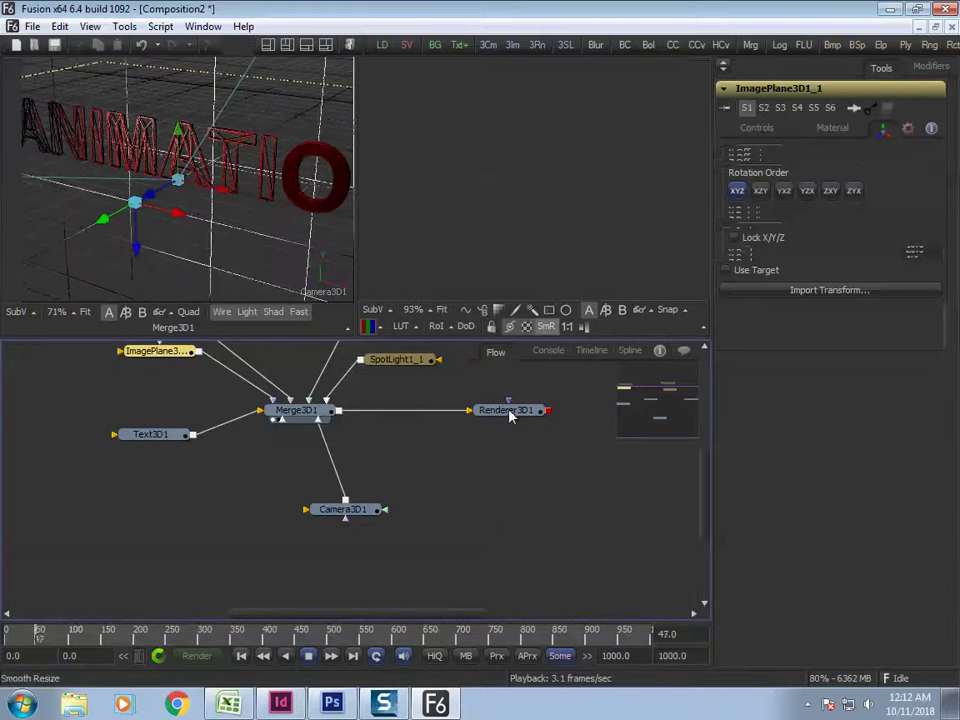
click(491, 272)
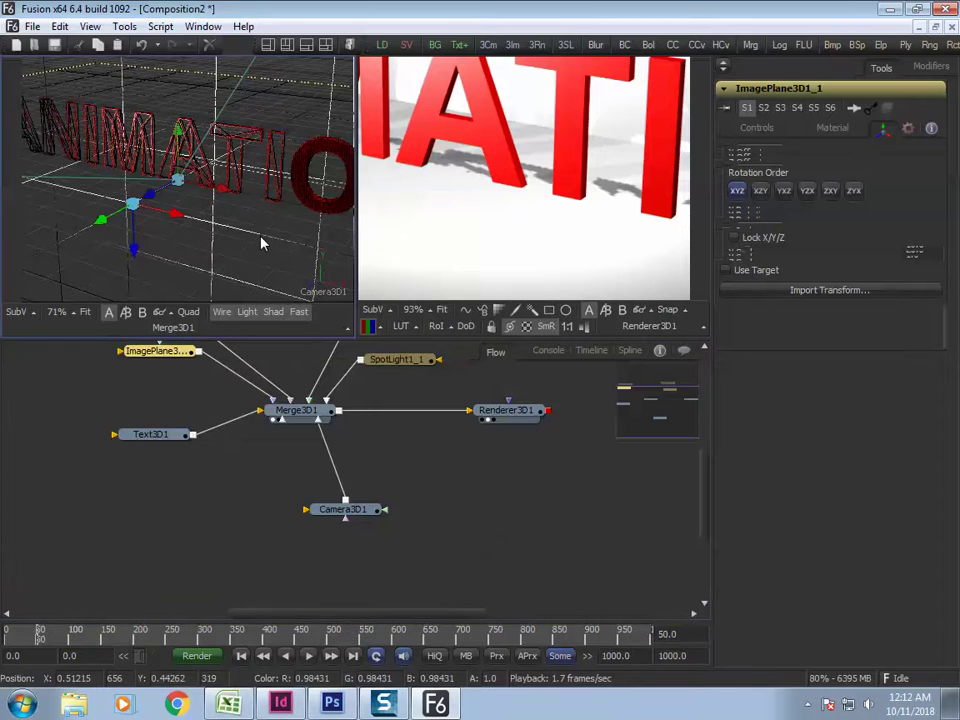
Enlarge the Camera3D1 view and toggle its shading options, leaving the wireframe displayed with lighting but without shadows
key(F4)
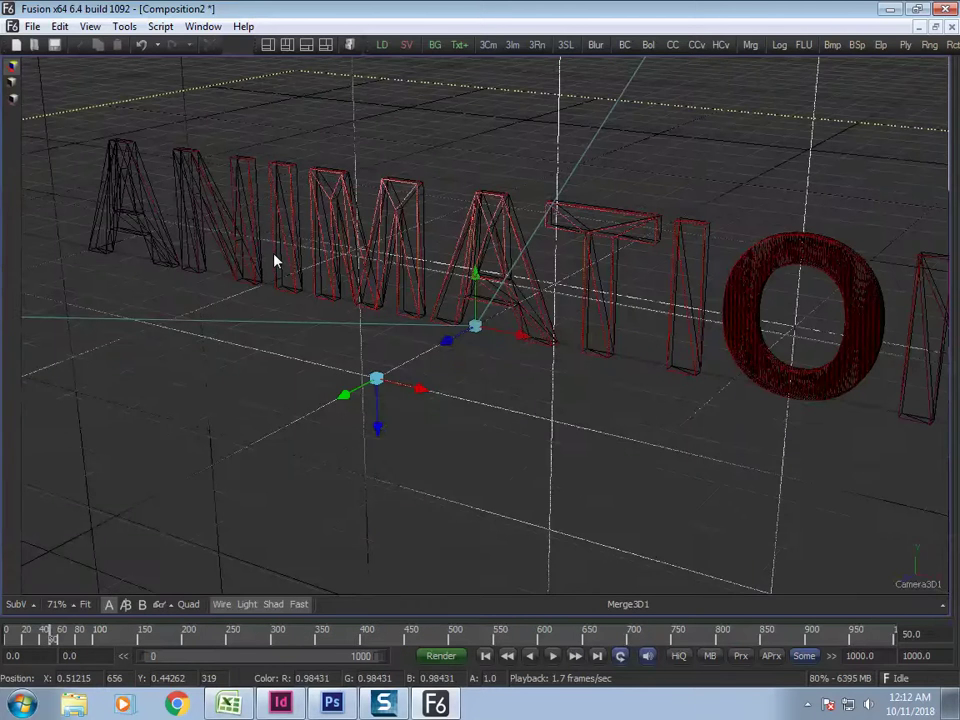
key(F4)
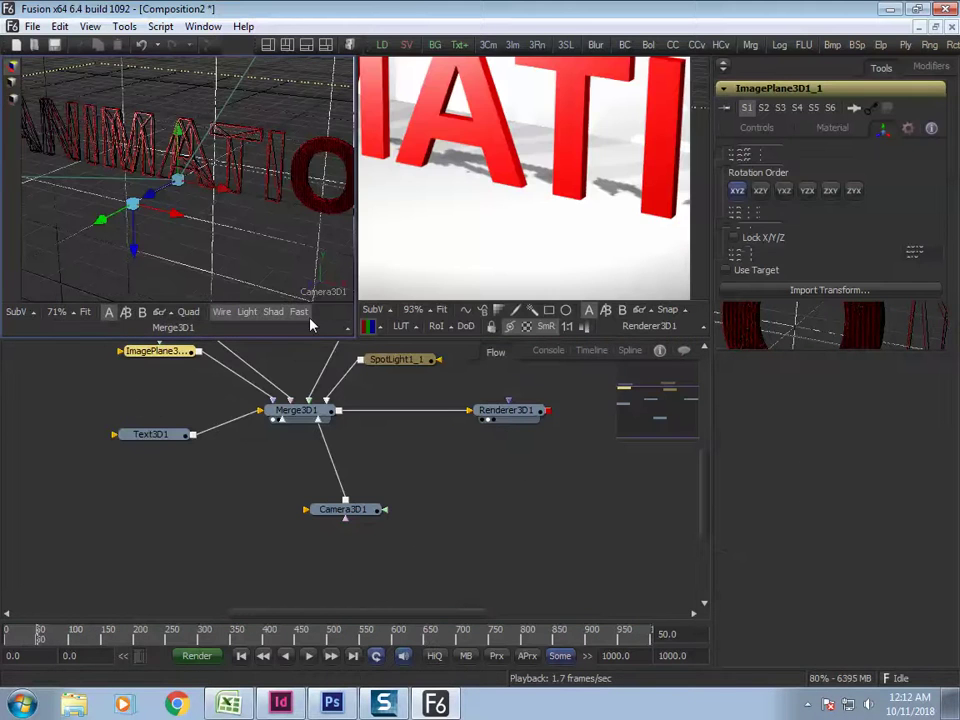
key(F4)
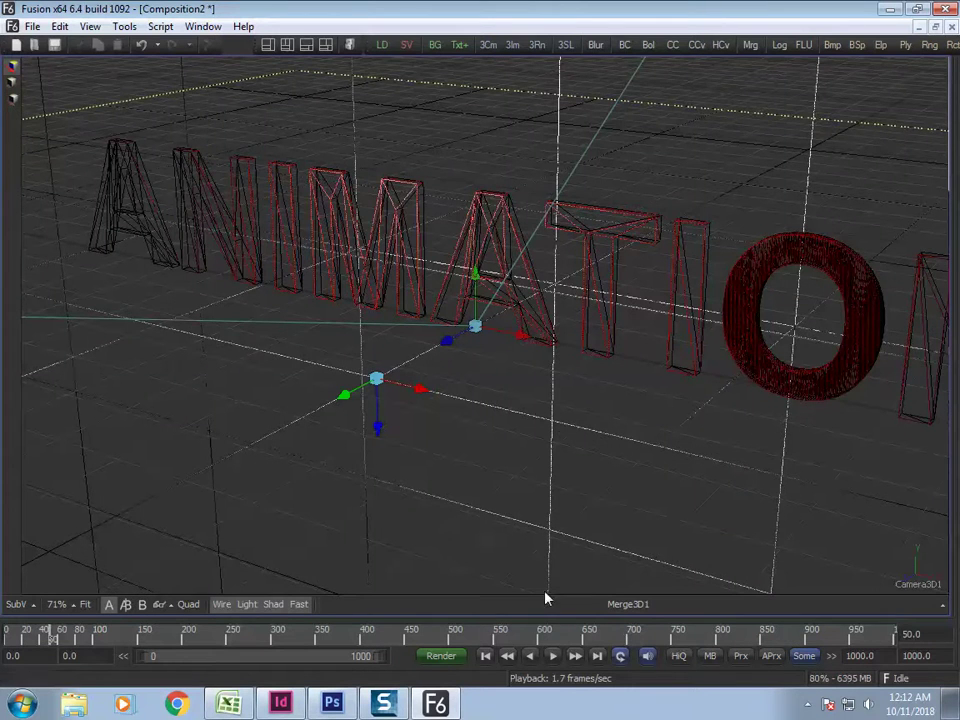
click(247, 605)
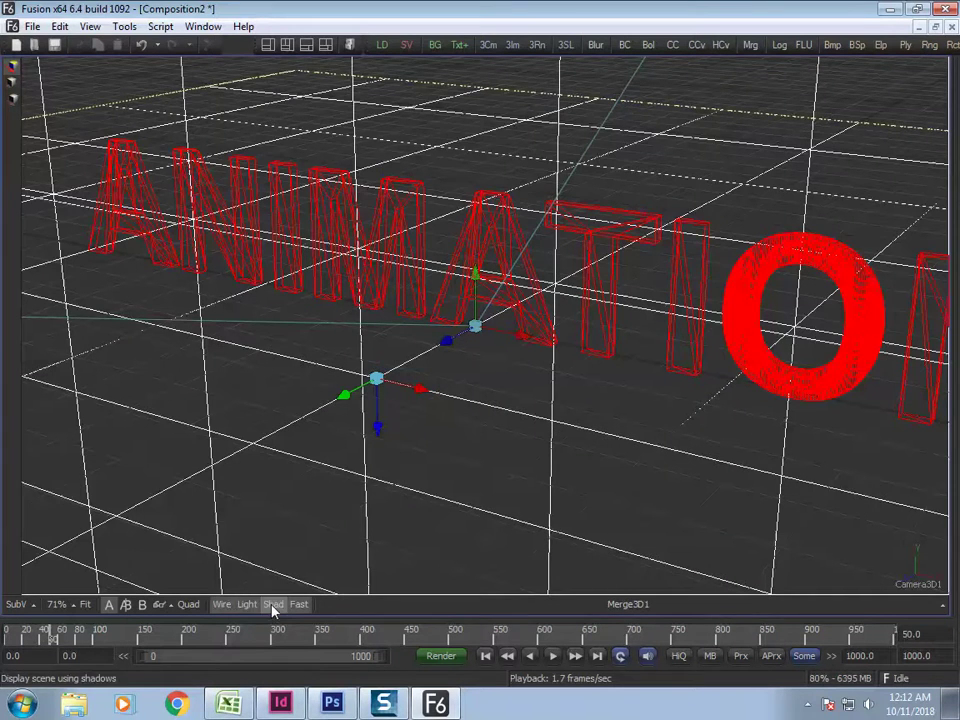
click(273, 605)
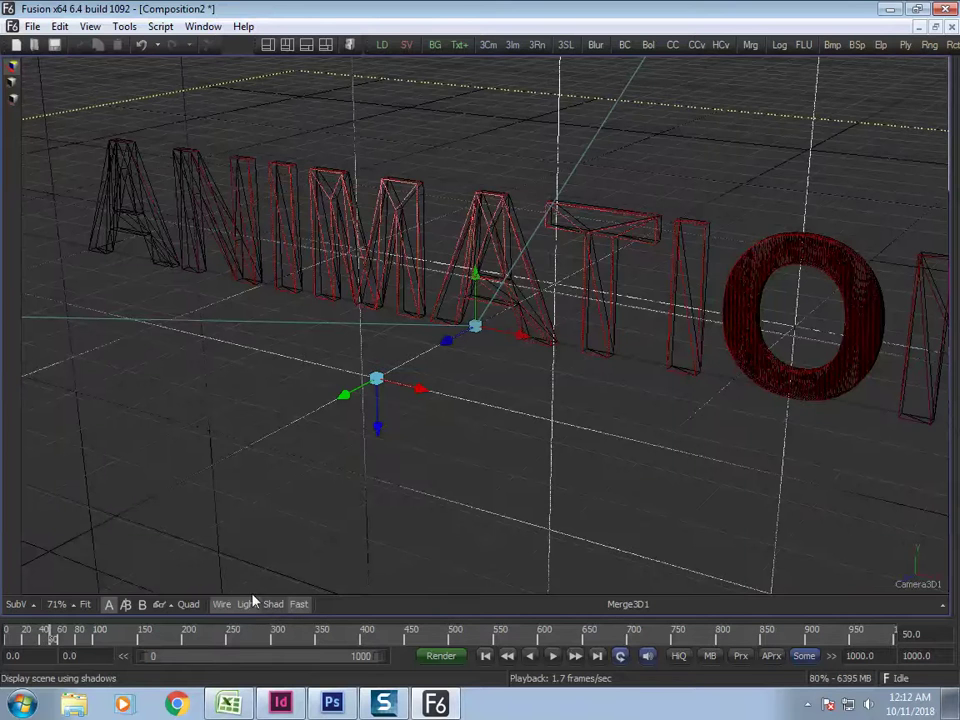
click(250, 605)
click(250, 605)
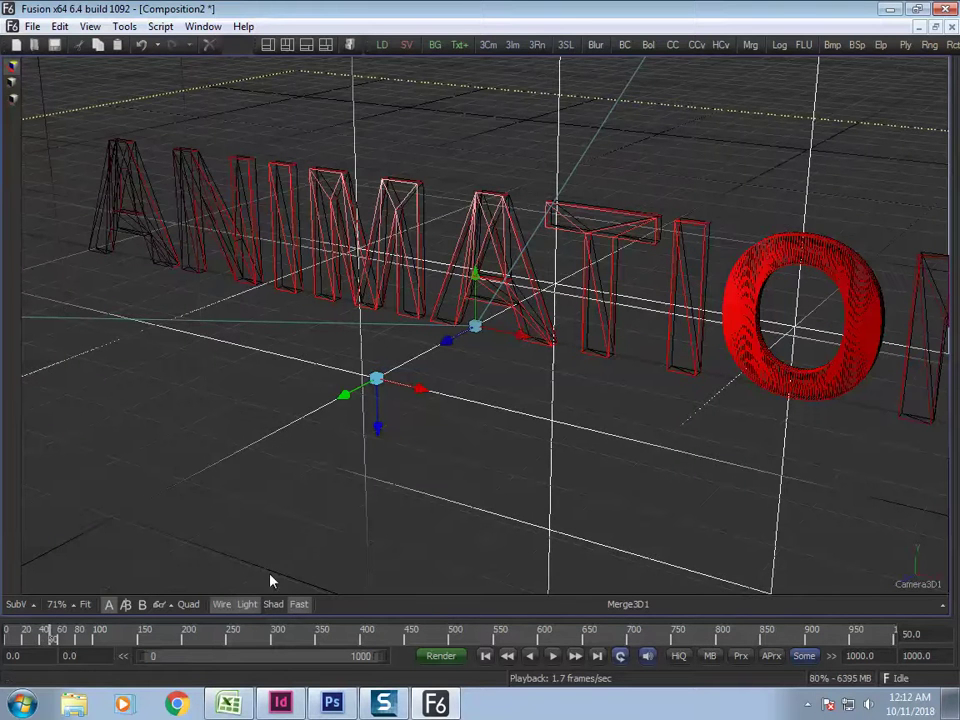
Turn off lighting in the enlarged Camera3D1 view, keep the wireframe display, and play the animation from the start
click(247, 605)
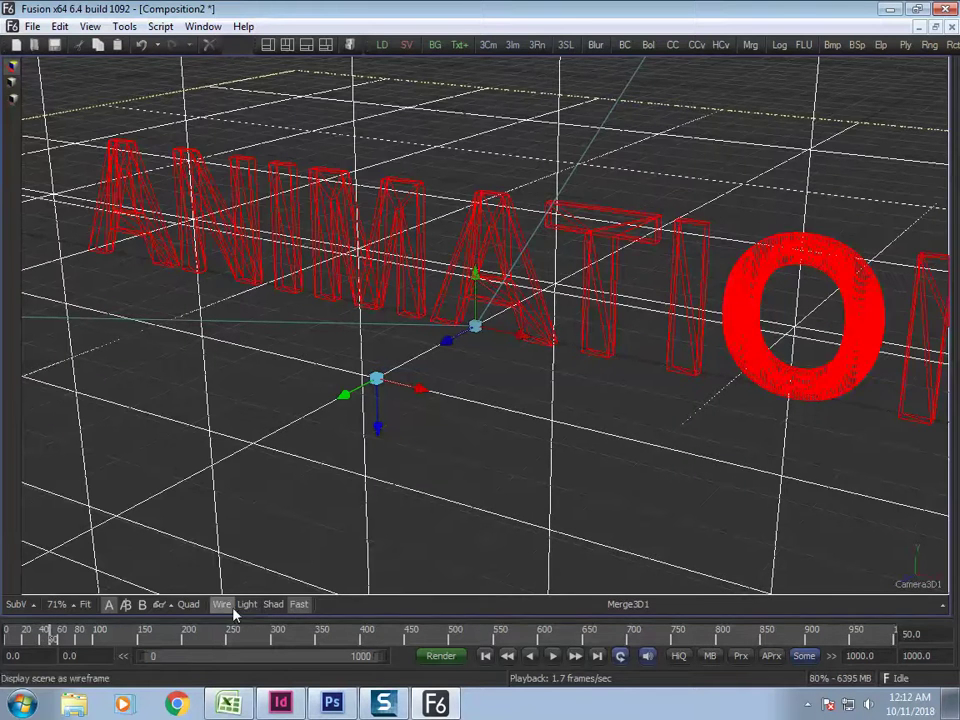
click(223, 606)
click(227, 606)
key(space)
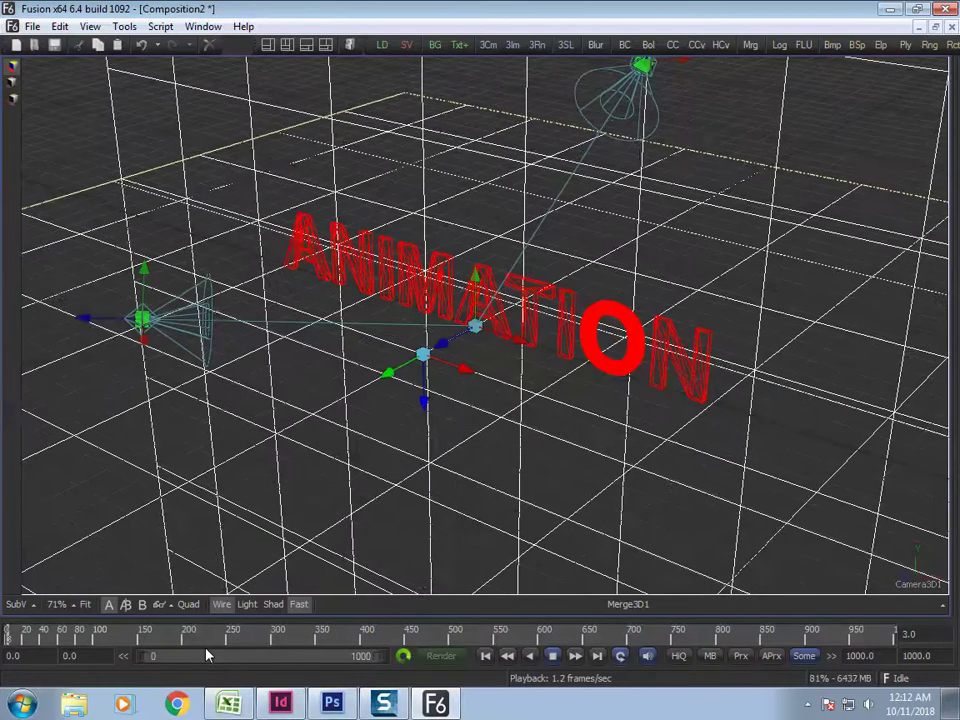
key(space)
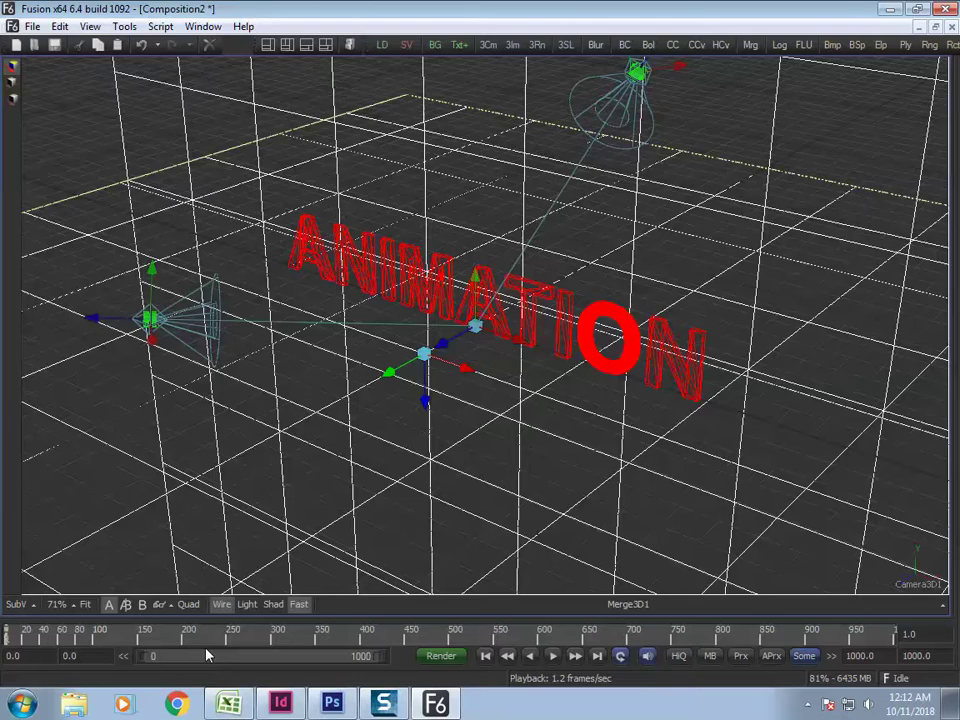
key(space)
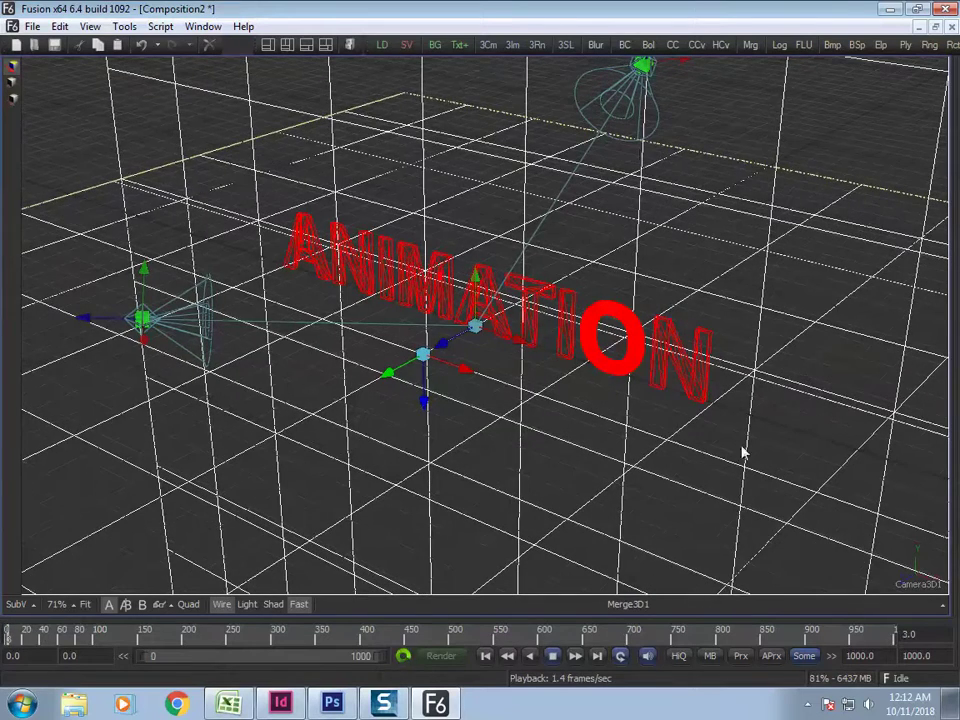
Re-render the current frame and replay the wireframe animation in the Camera3D1 view
right_click(833, 680)
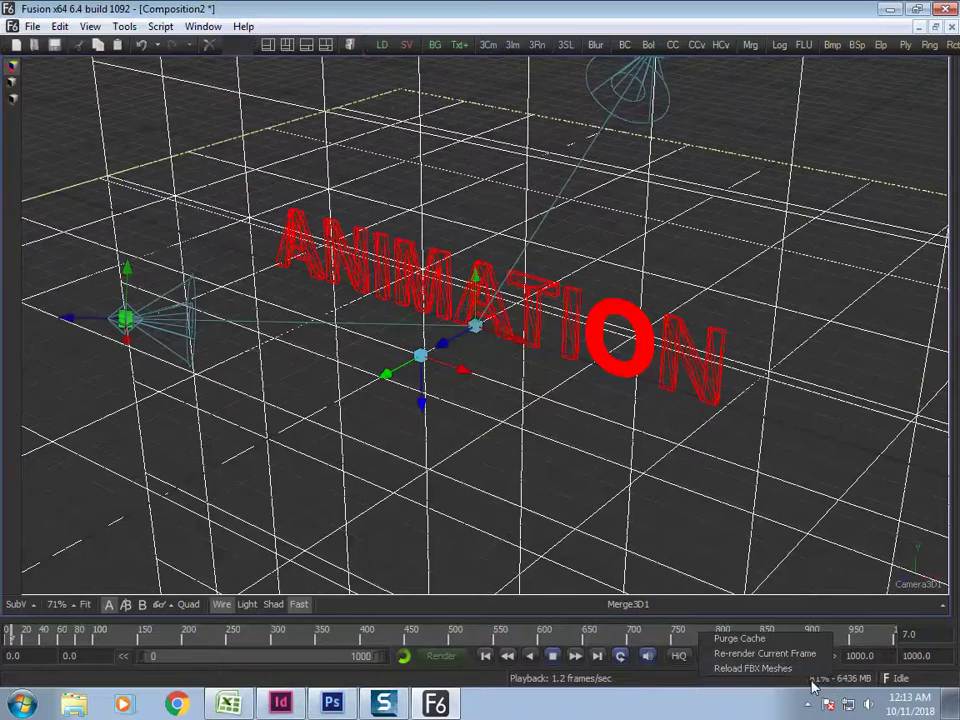
click(749, 655)
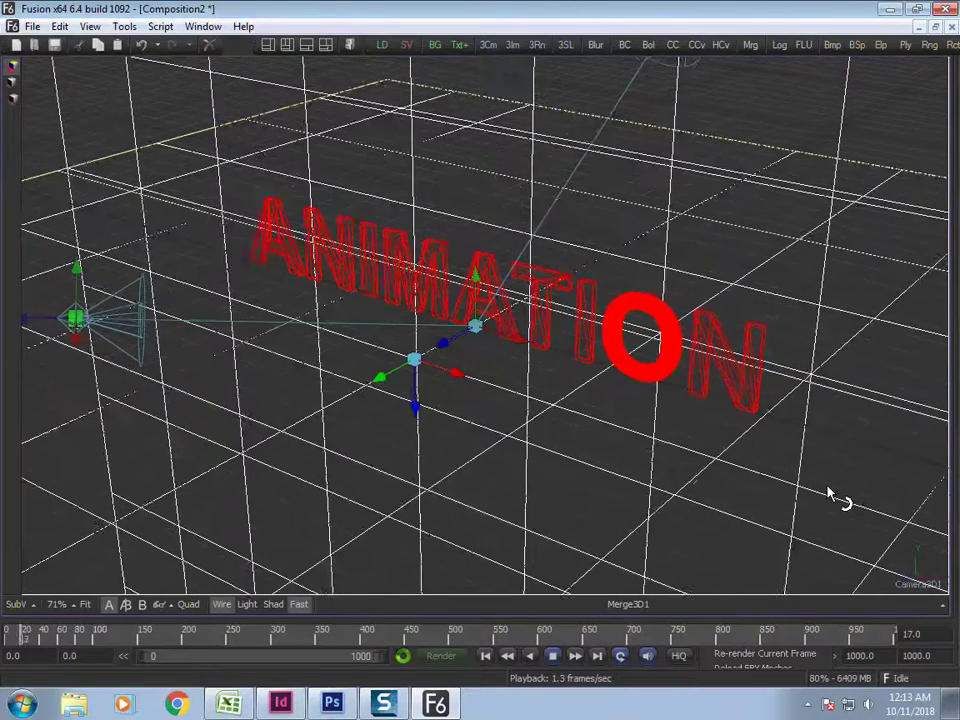
key(space)
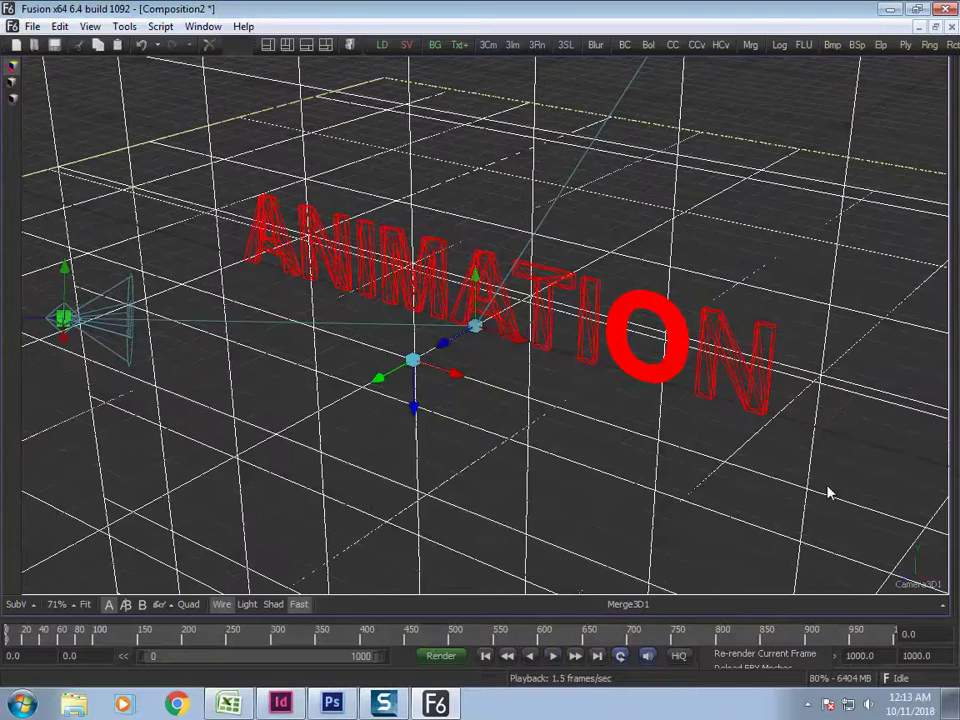
key(space)
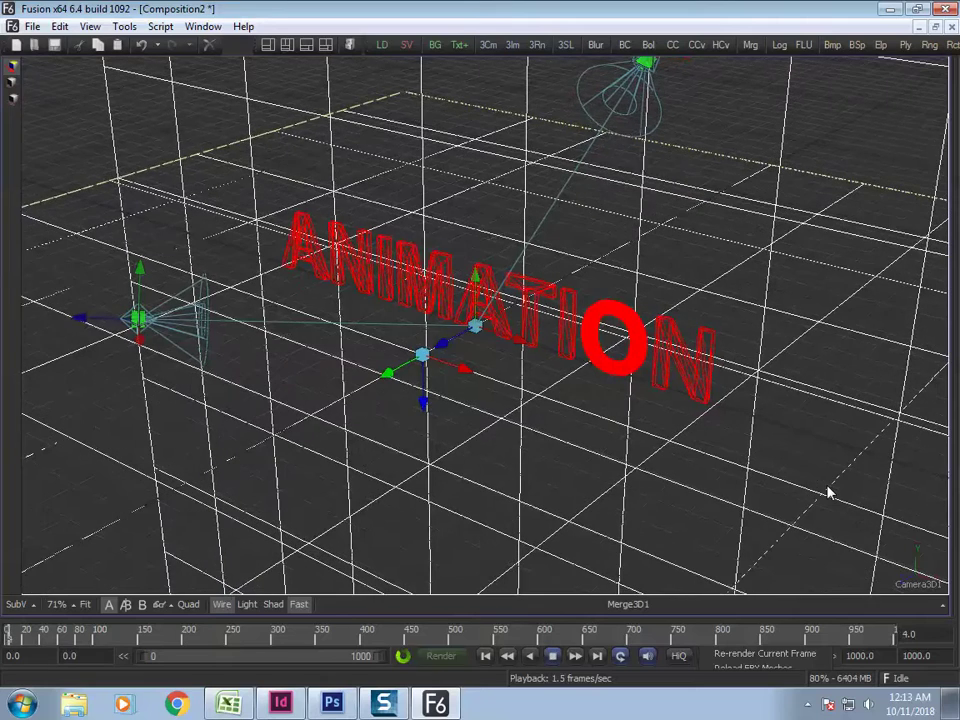
key(space)
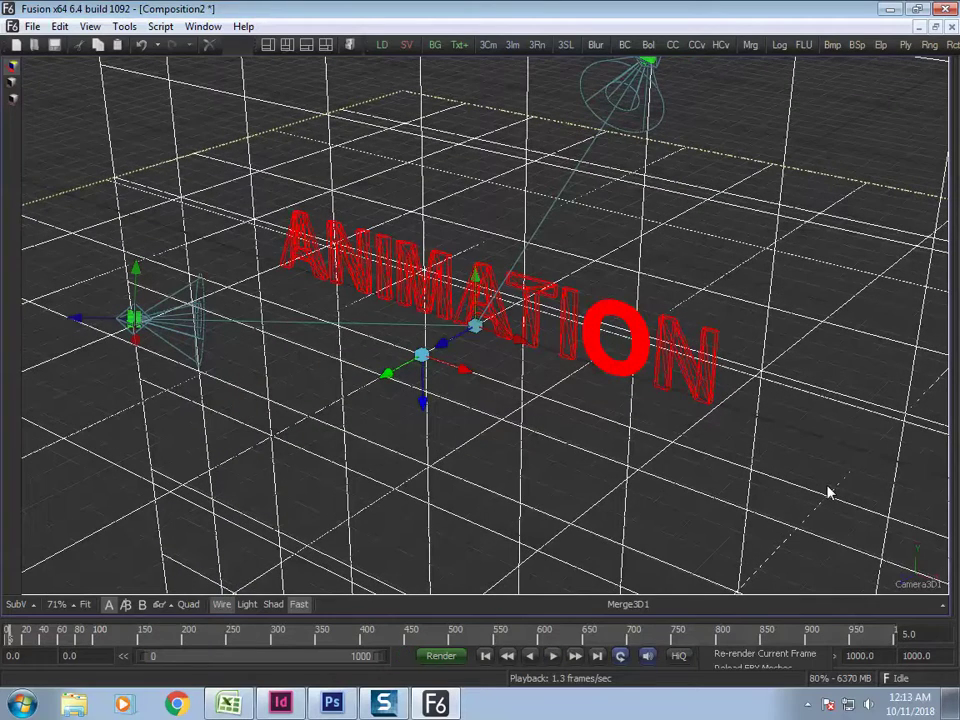
key(space)
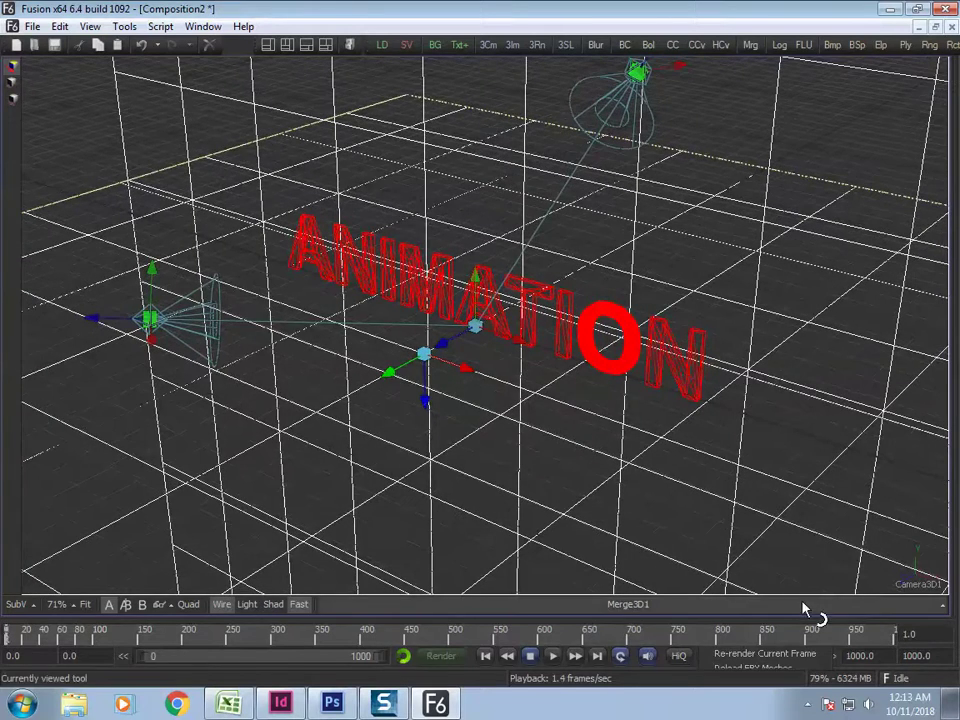
Return to the multi-pane layout and set the composition's global end time to 400
key(F4)
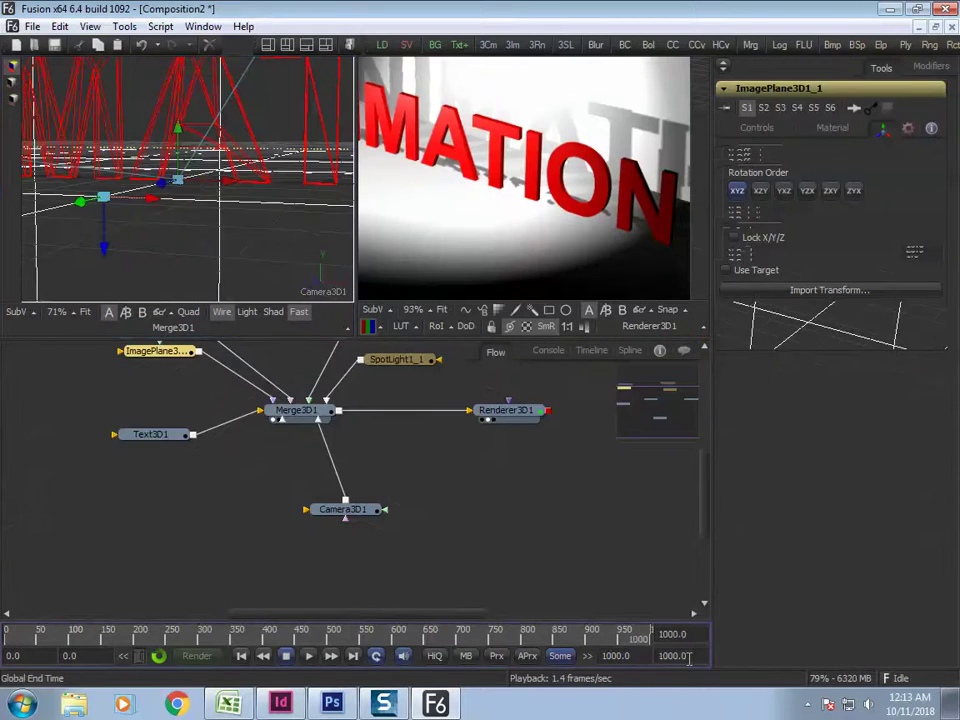
double_click(688, 658)
text(400)
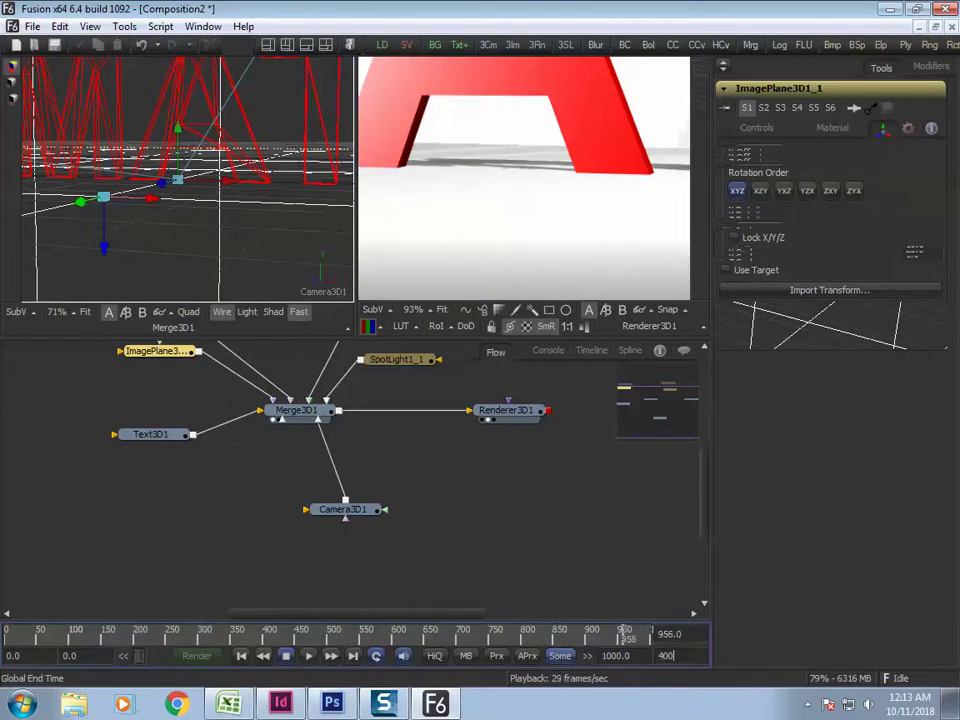
key(Return)
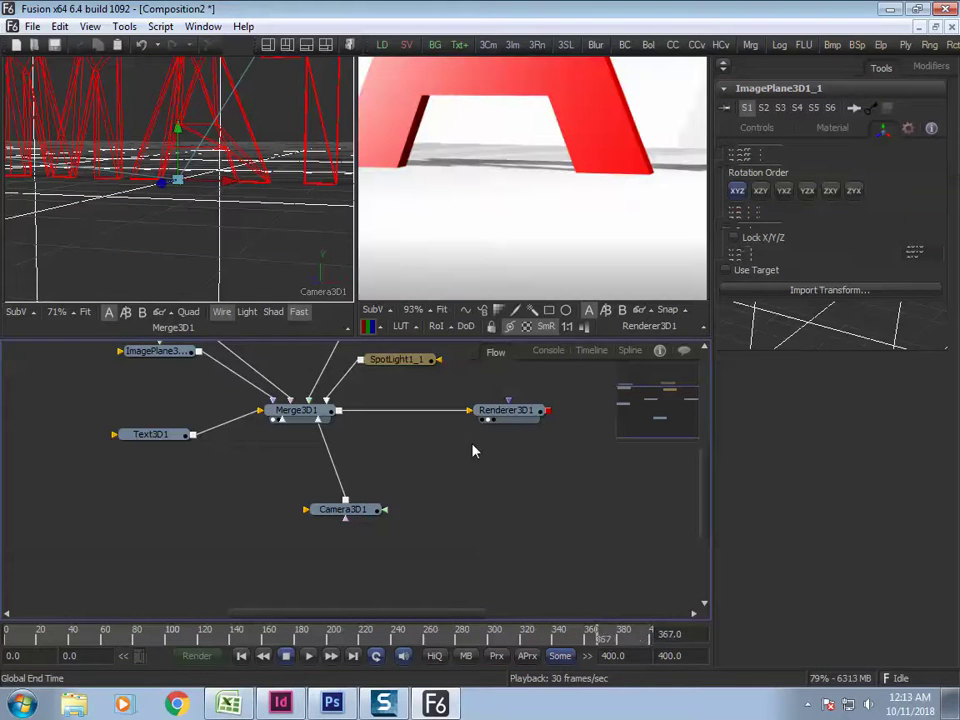
Expand the Camera3D1 view across the width above the node flow and restart forward playback of the shortened animation
click(315, 291)
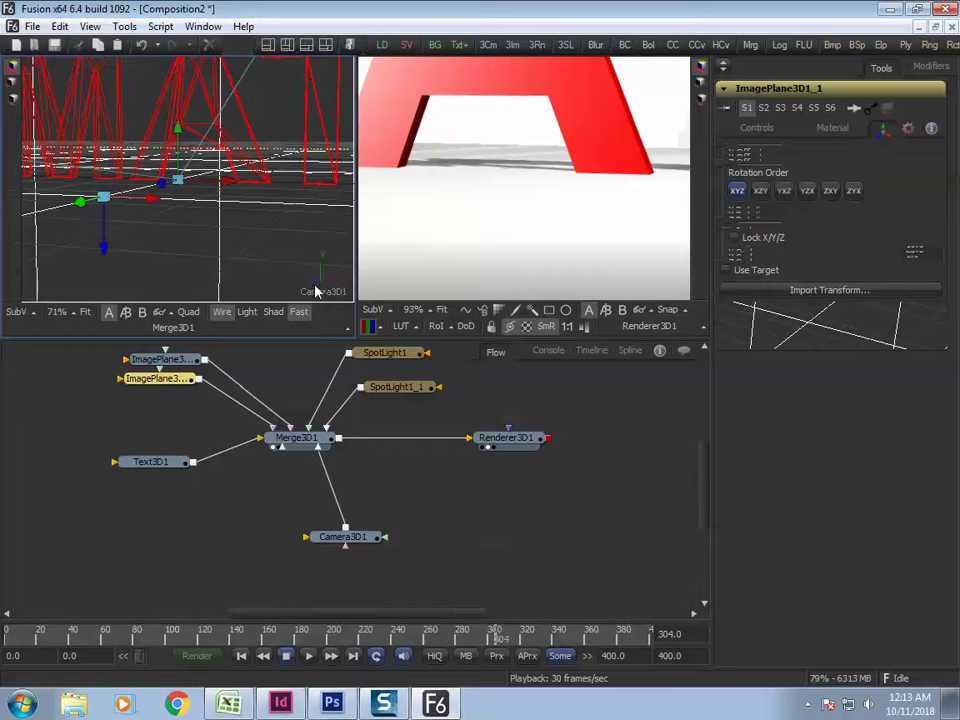
key(F4)
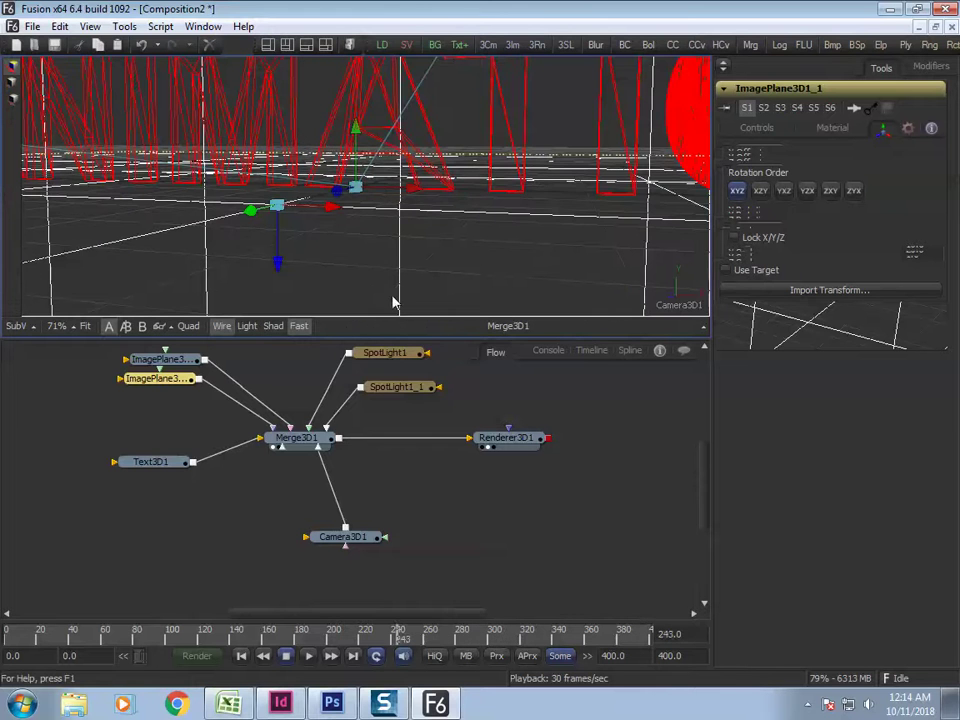
key(space)
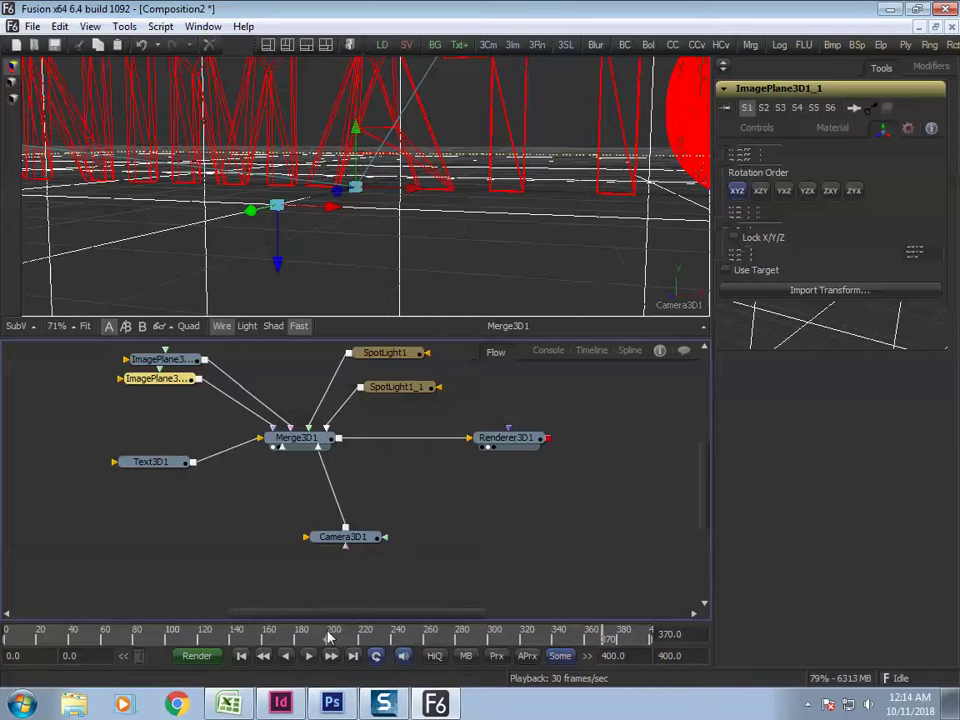
click(309, 656)
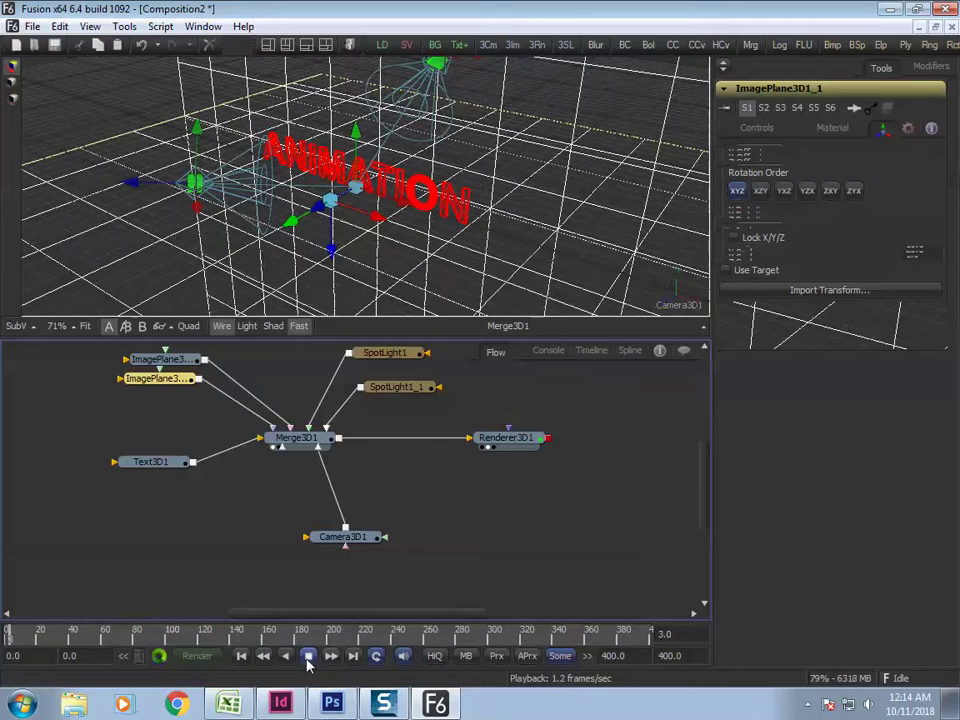
click(281, 702)
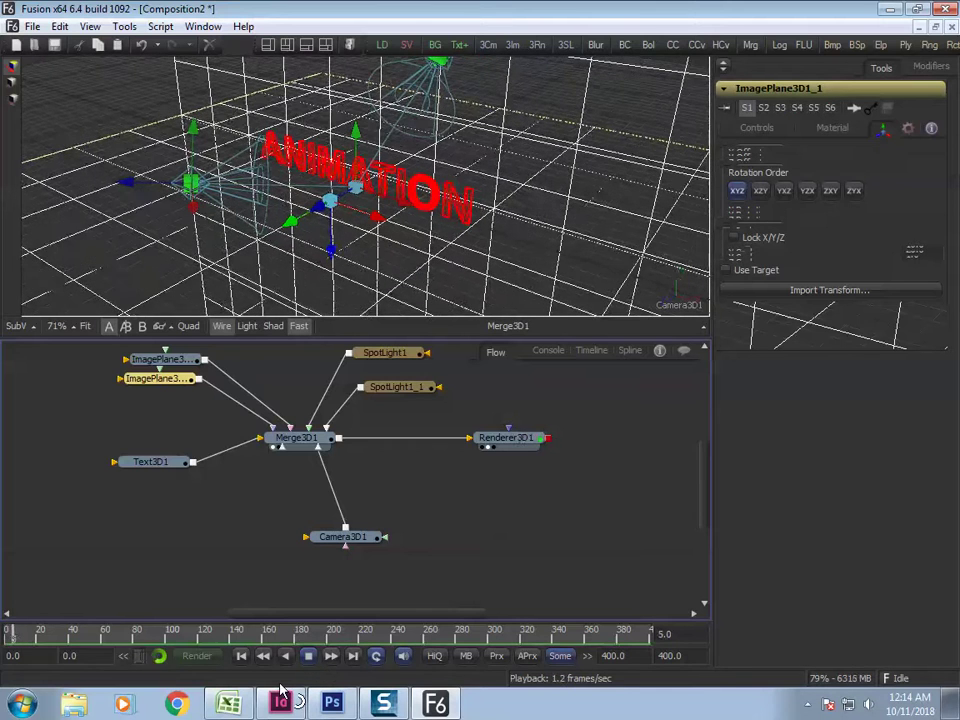